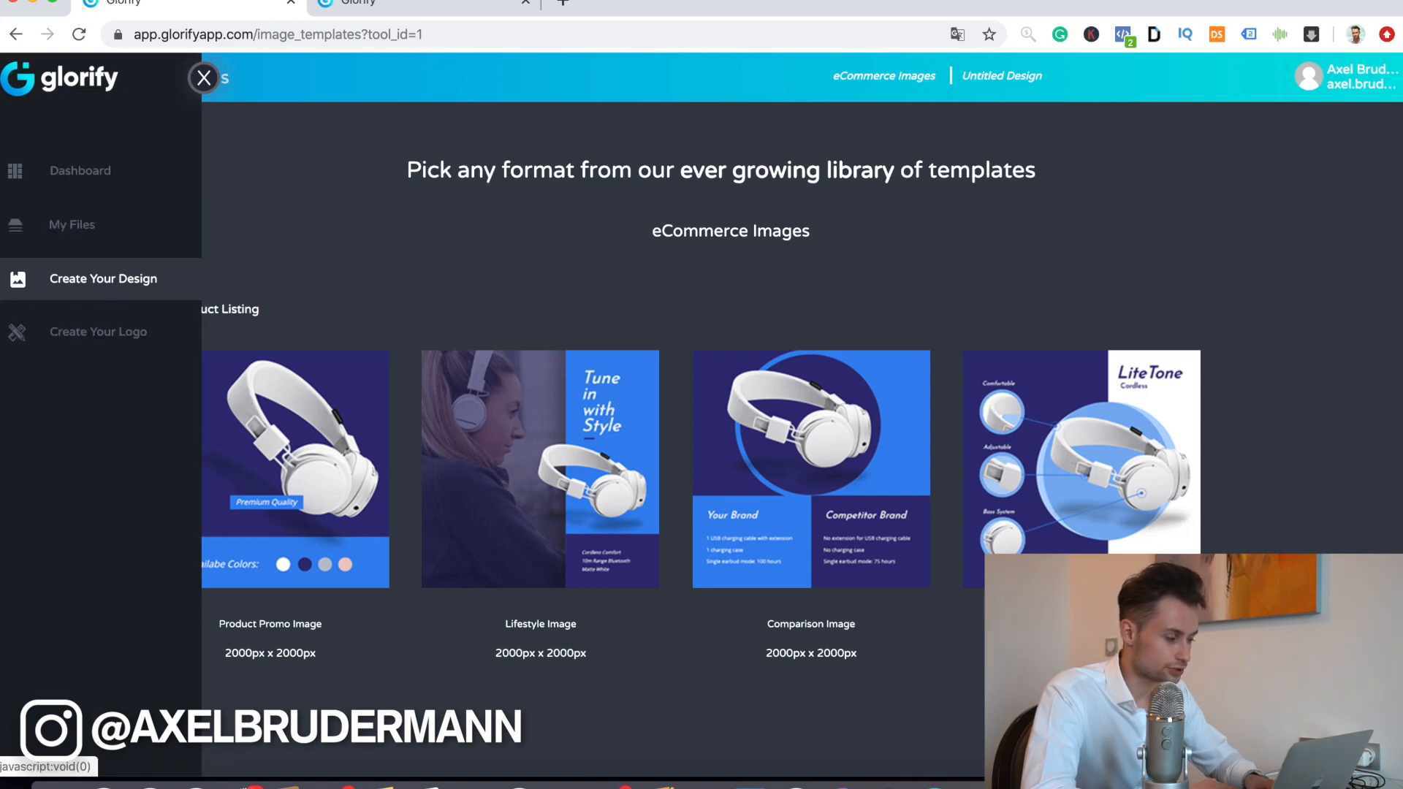
- Start a new logo named REVOSHOP in the Logo Maker Wizard
click(103, 280)
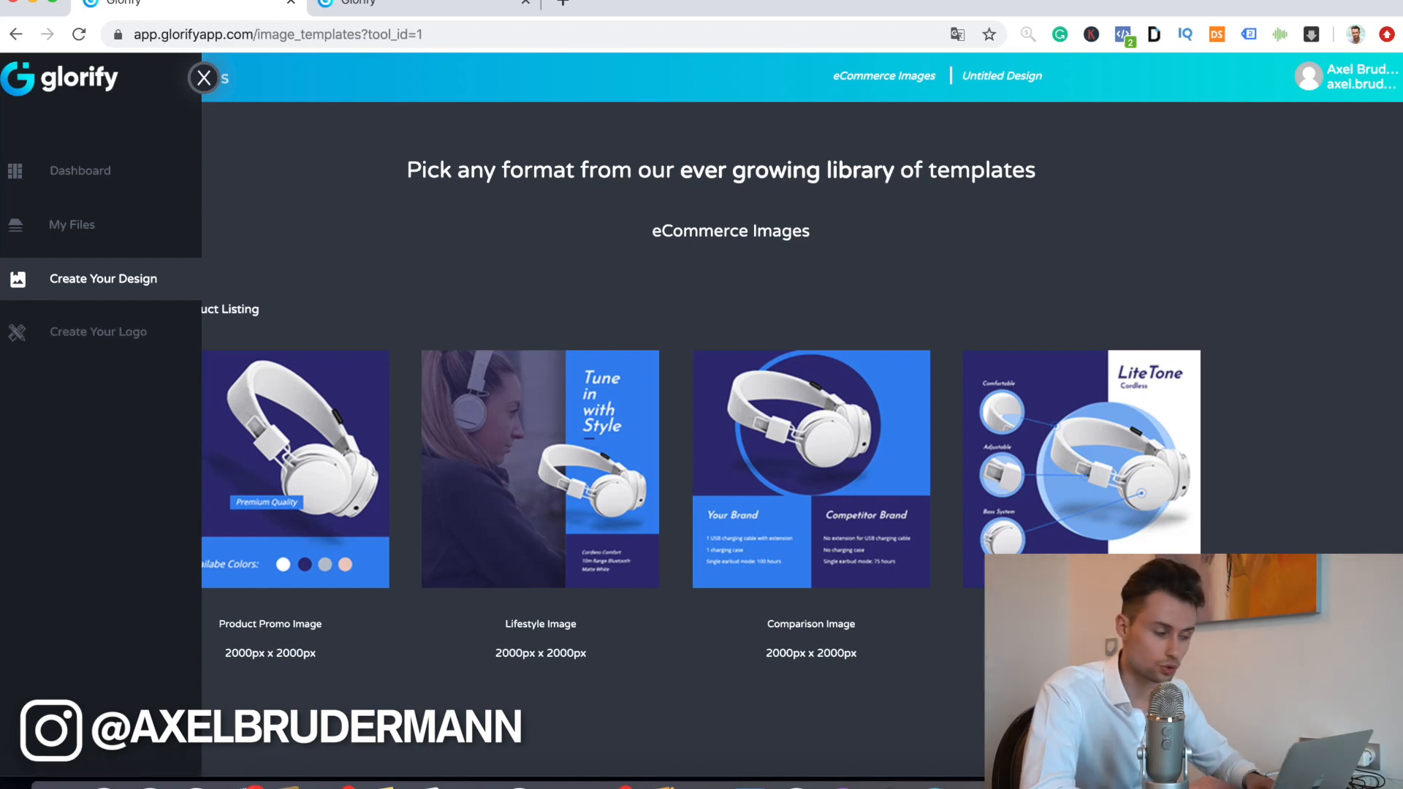
click(417, 4)
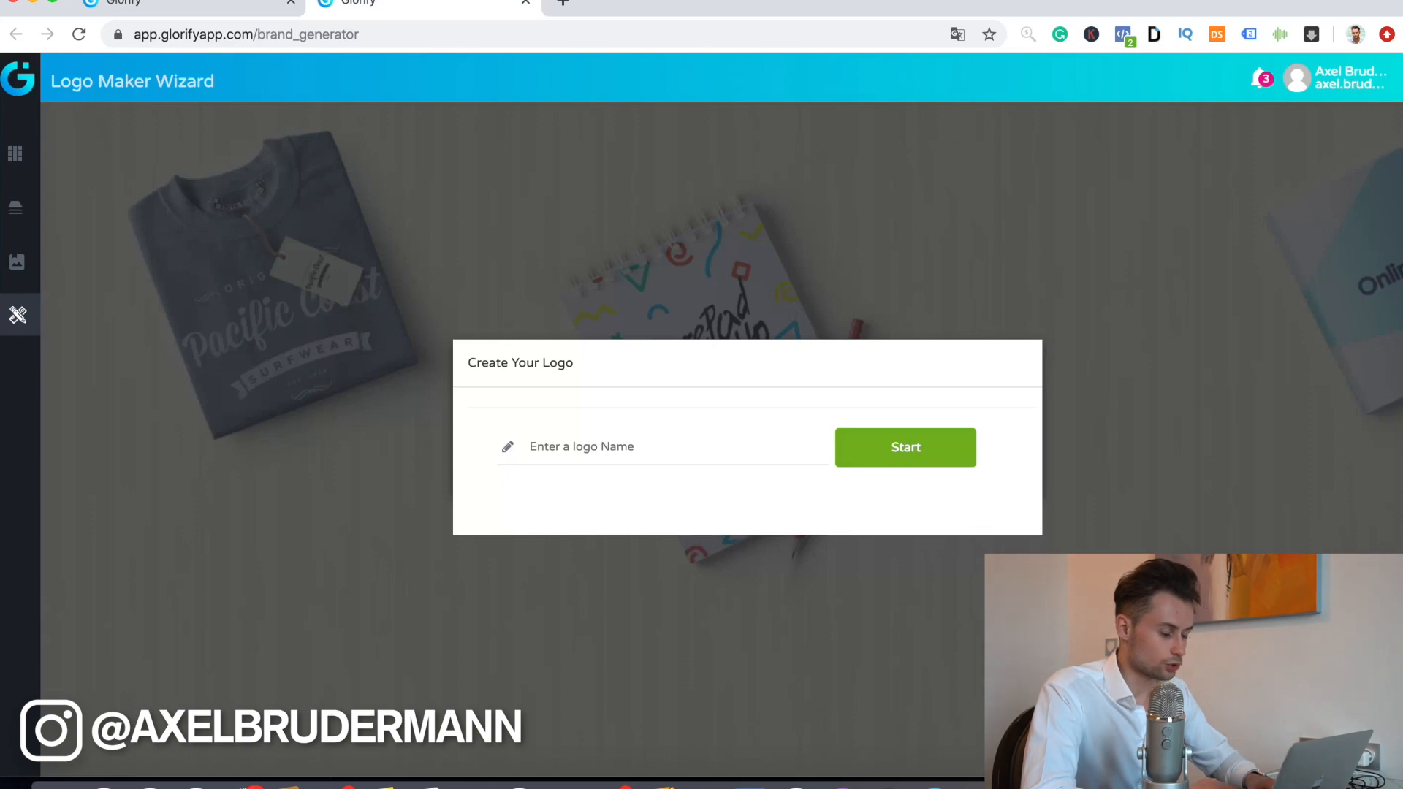
click(663, 446)
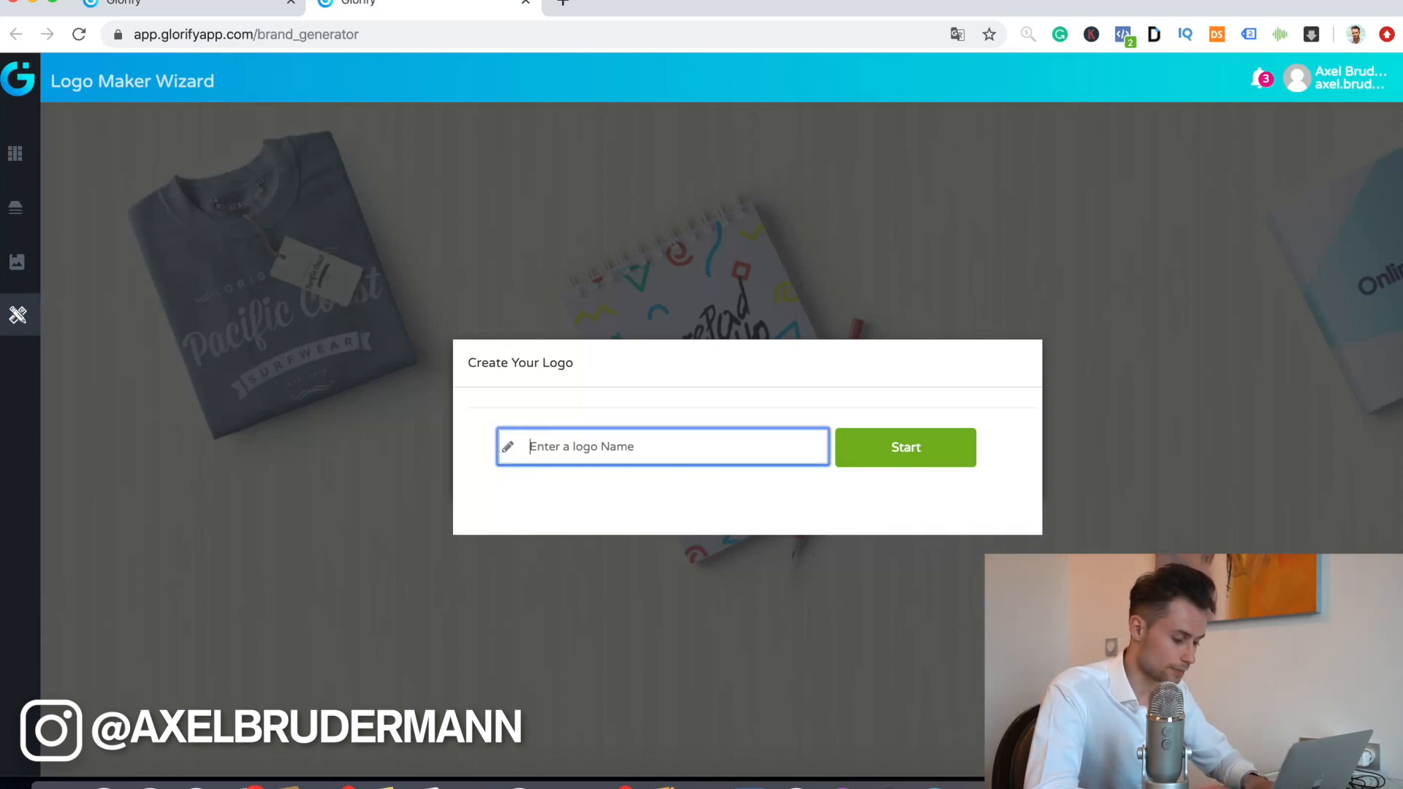
text(REVOSHOP)
key(Return)
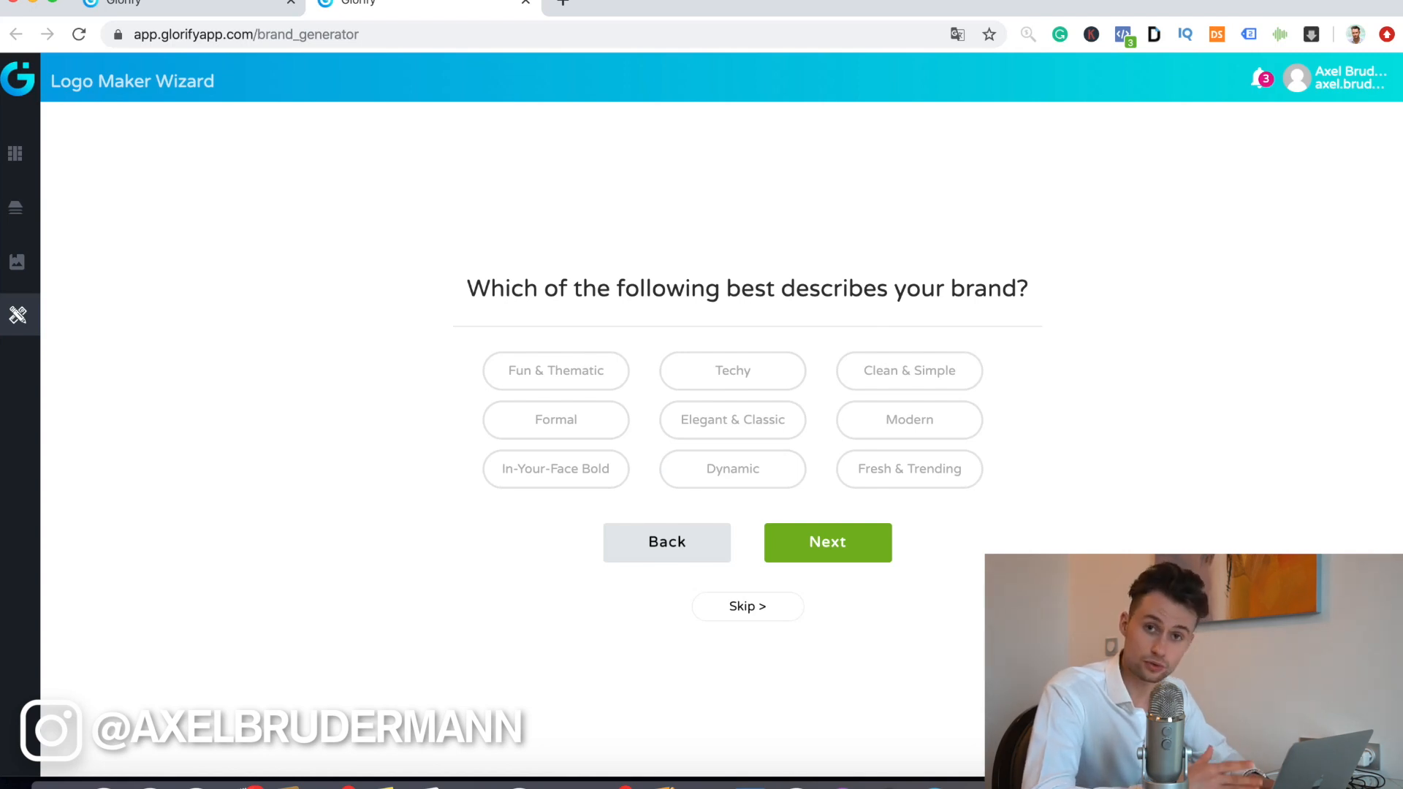
- Describe the brand as In-Your-Face Bold, Dynamic and Modern, and continue to the color choice
click(555, 370)
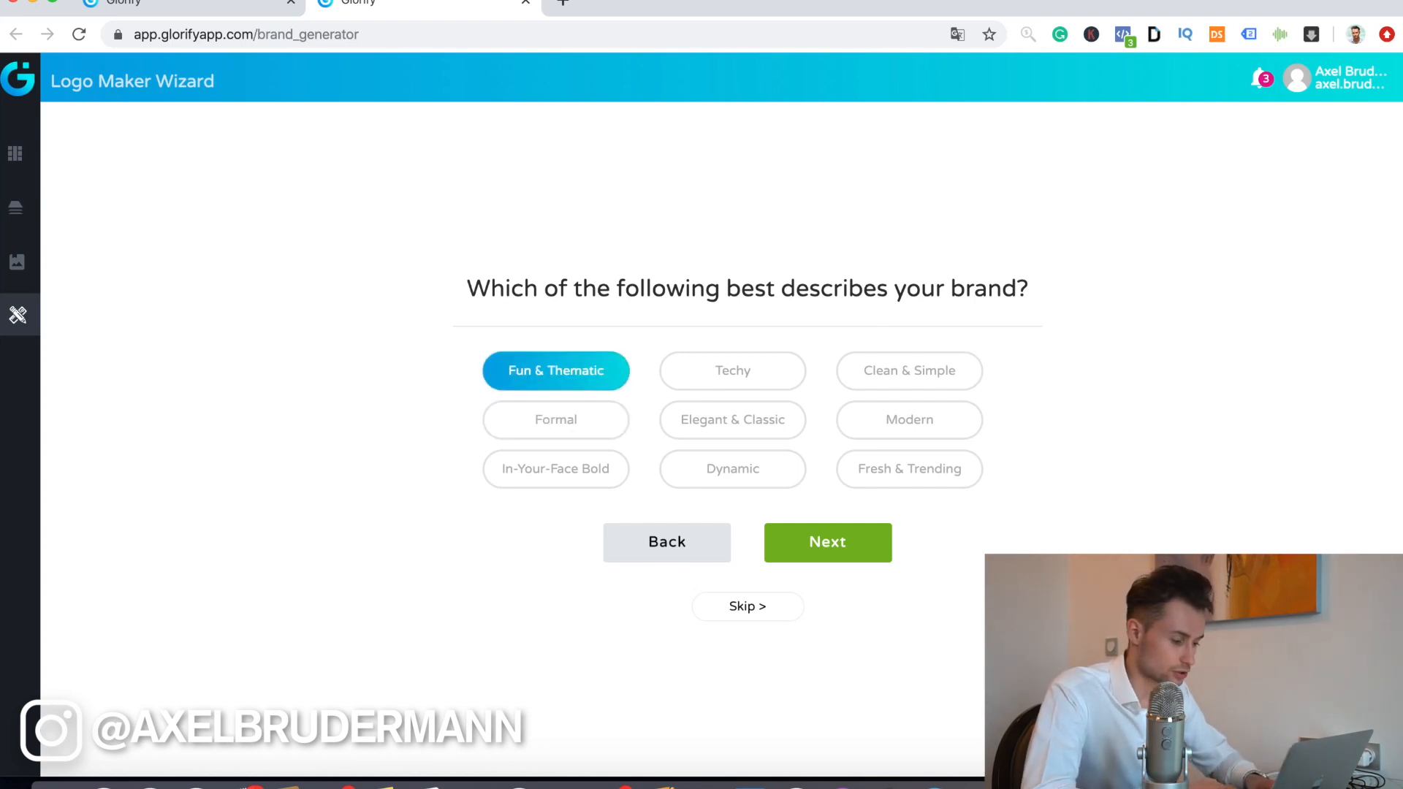
click(556, 370)
click(555, 468)
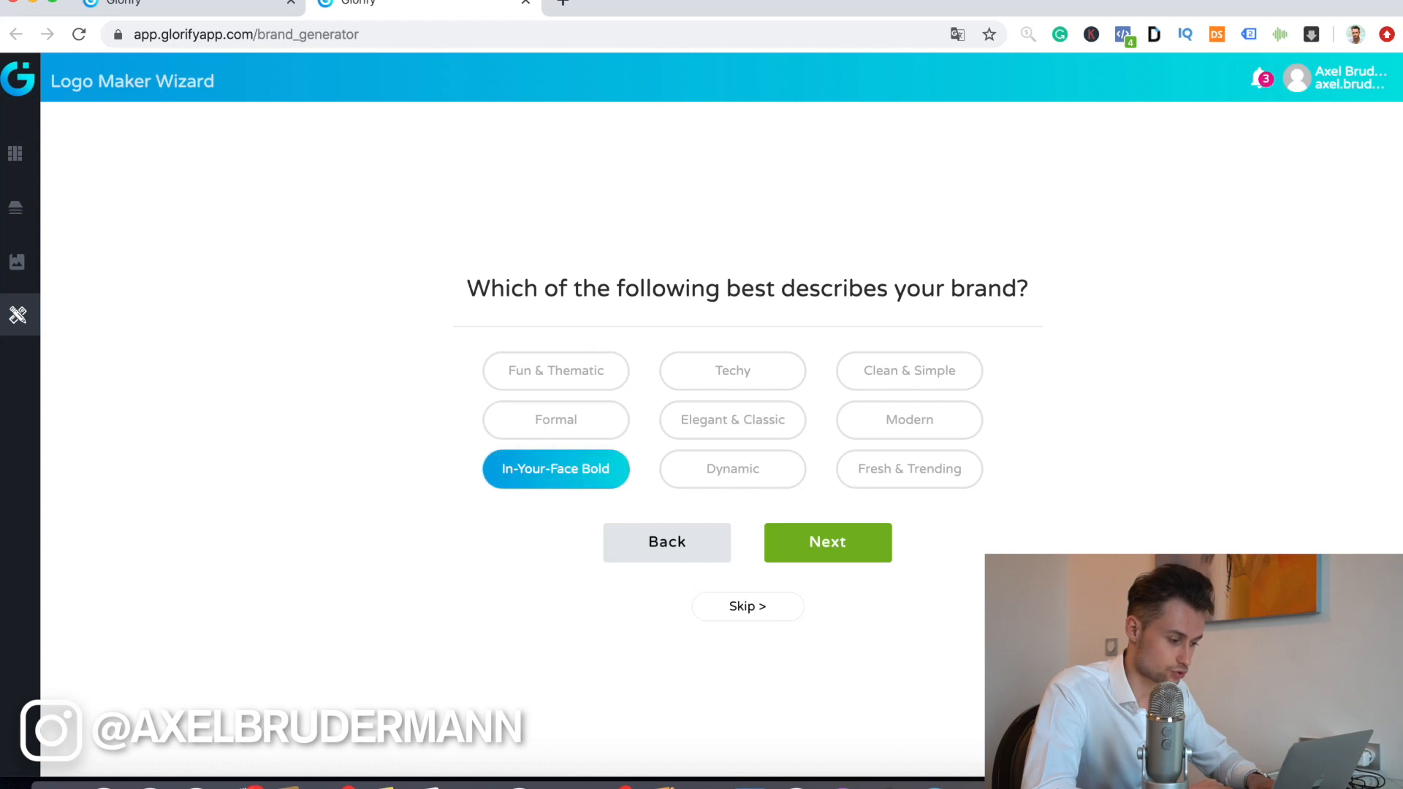
click(732, 468)
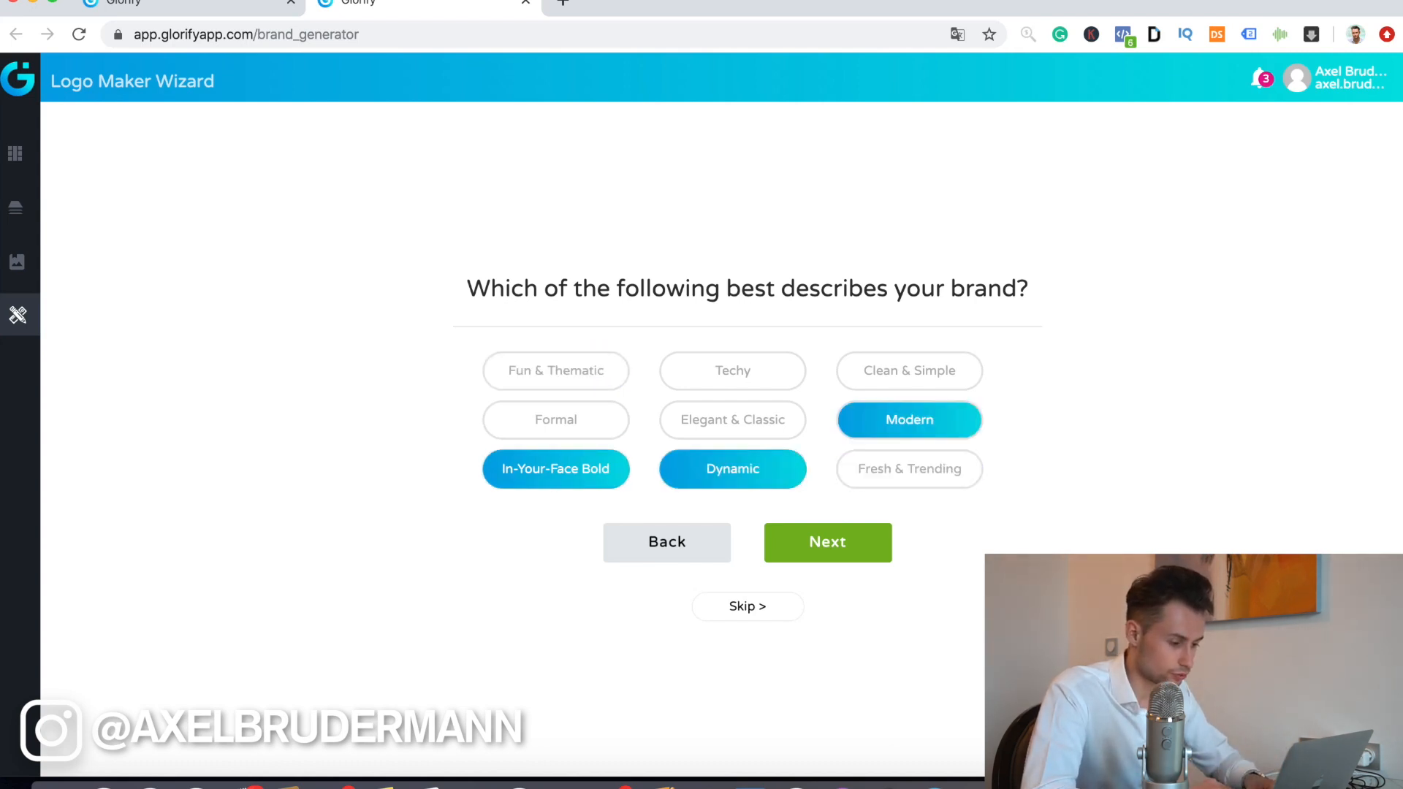
click(828, 543)
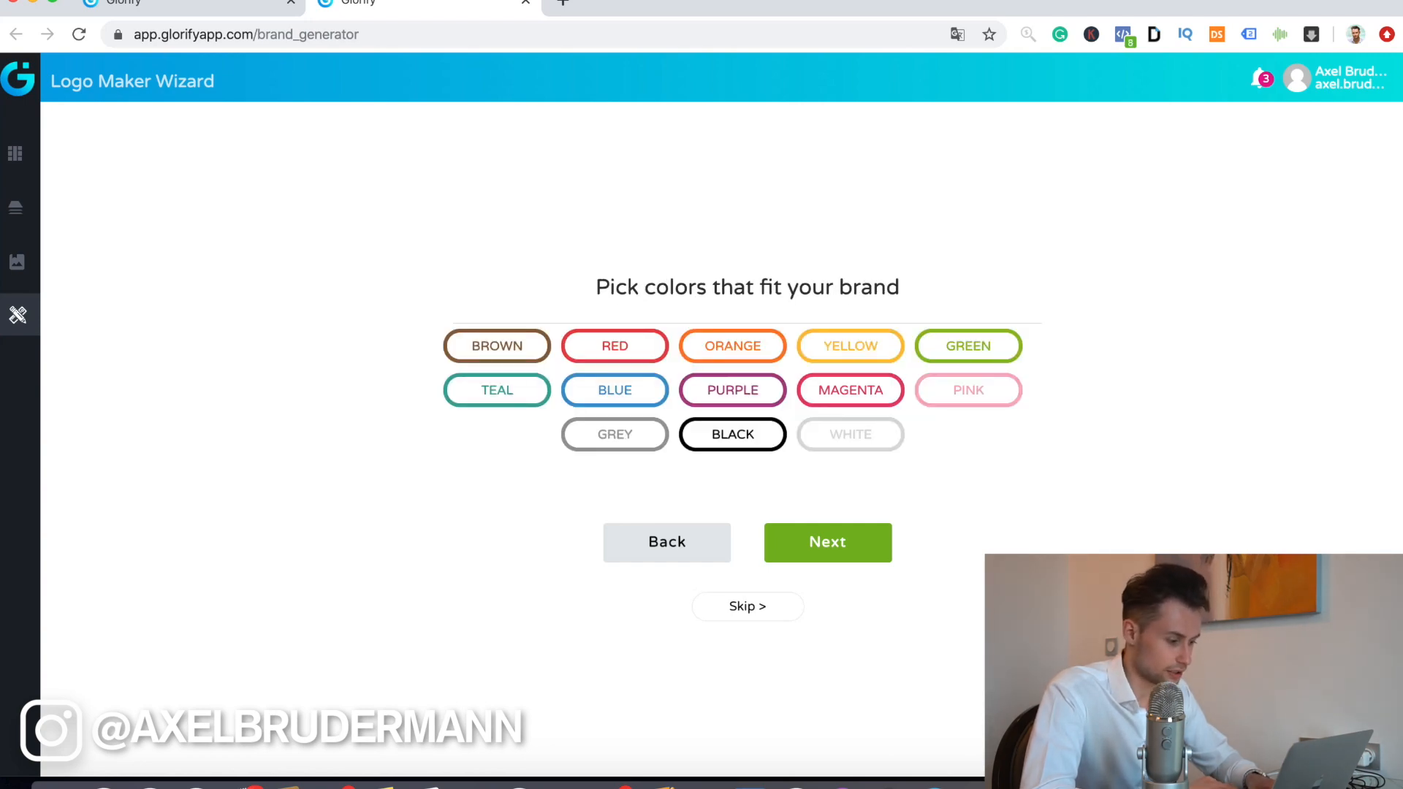
- Pick blue as the brand color and look through the trending icons for the logo
click(615, 390)
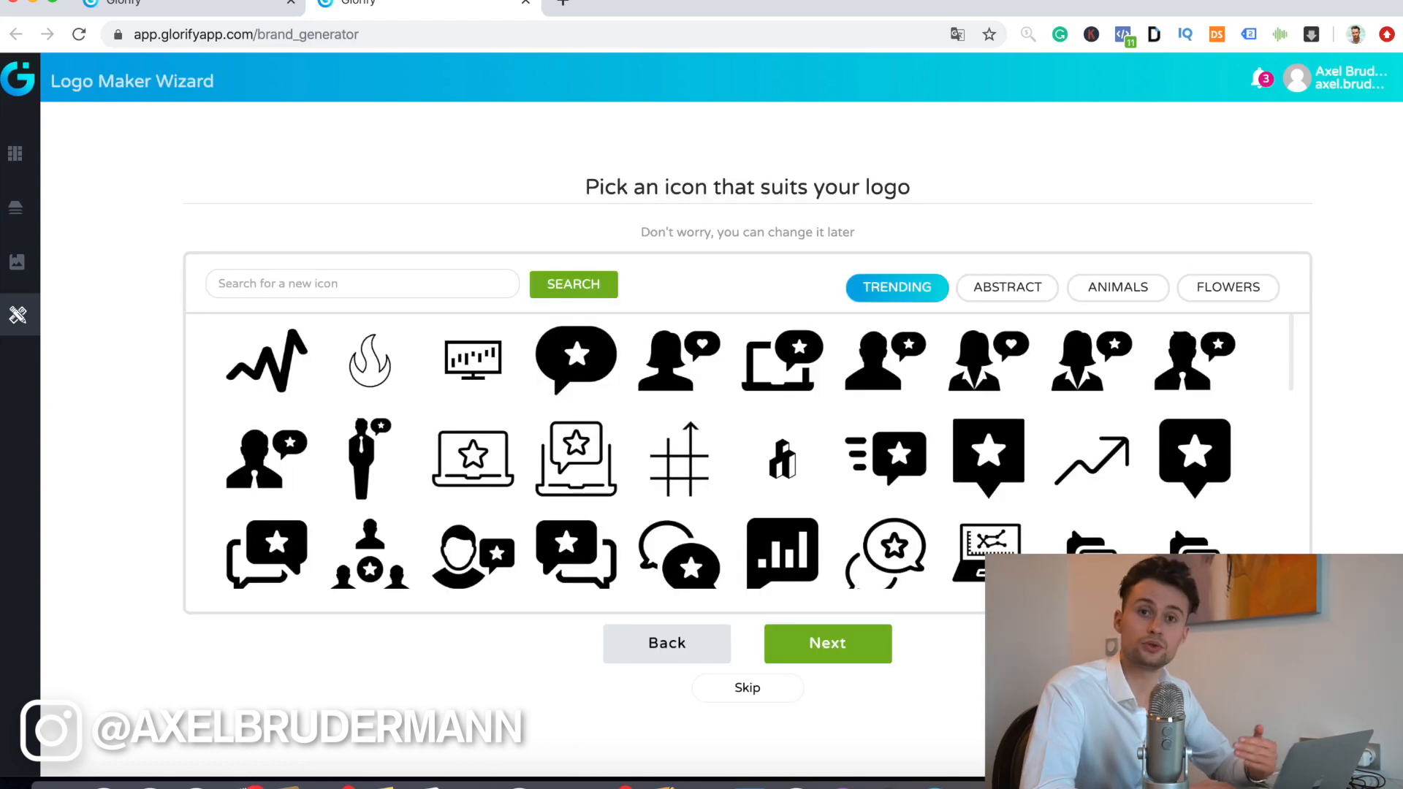
scroll(728, 451, down, 3)
scroll(728, 451, up, 3)
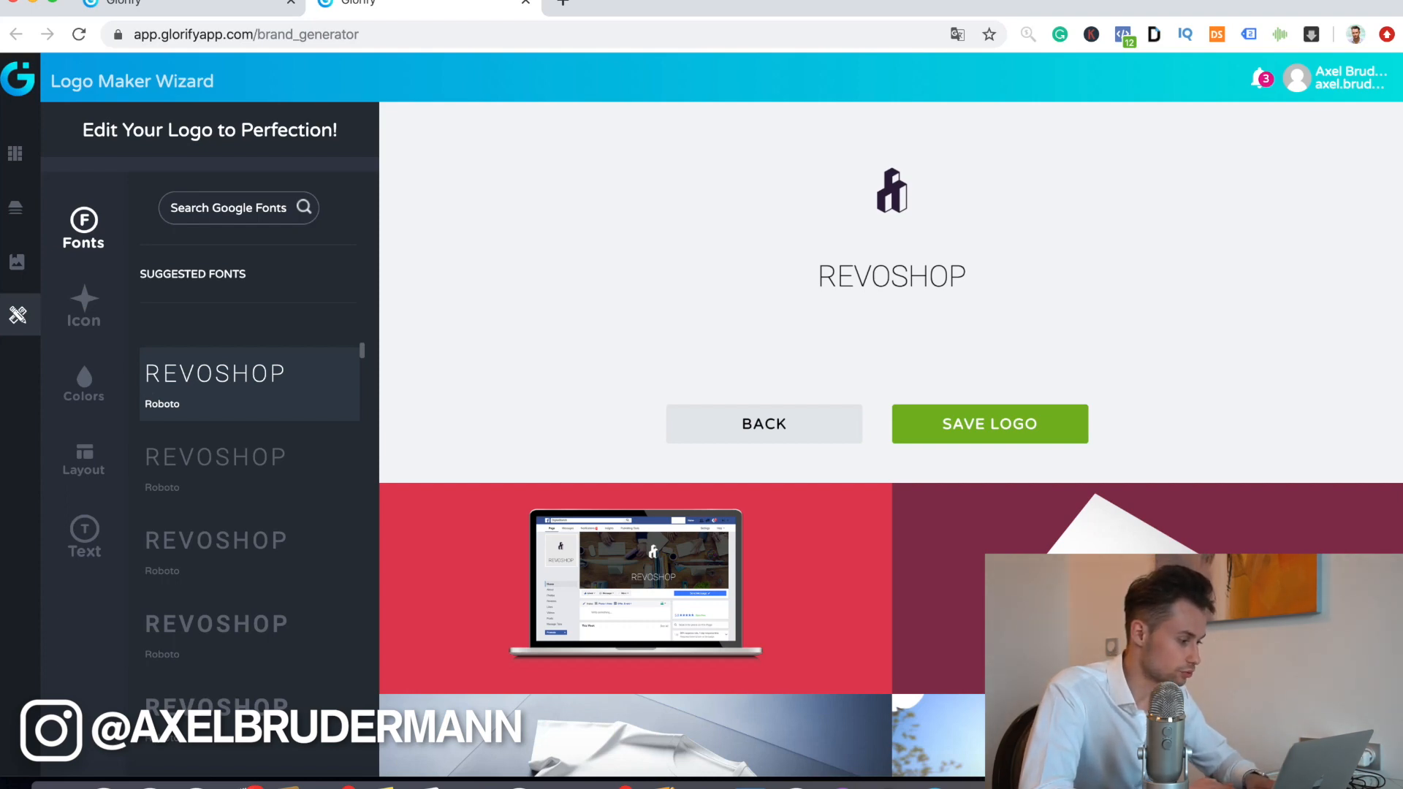
- Reduce the space between the icon and the REVOSHOP text by three increments
click(84, 305)
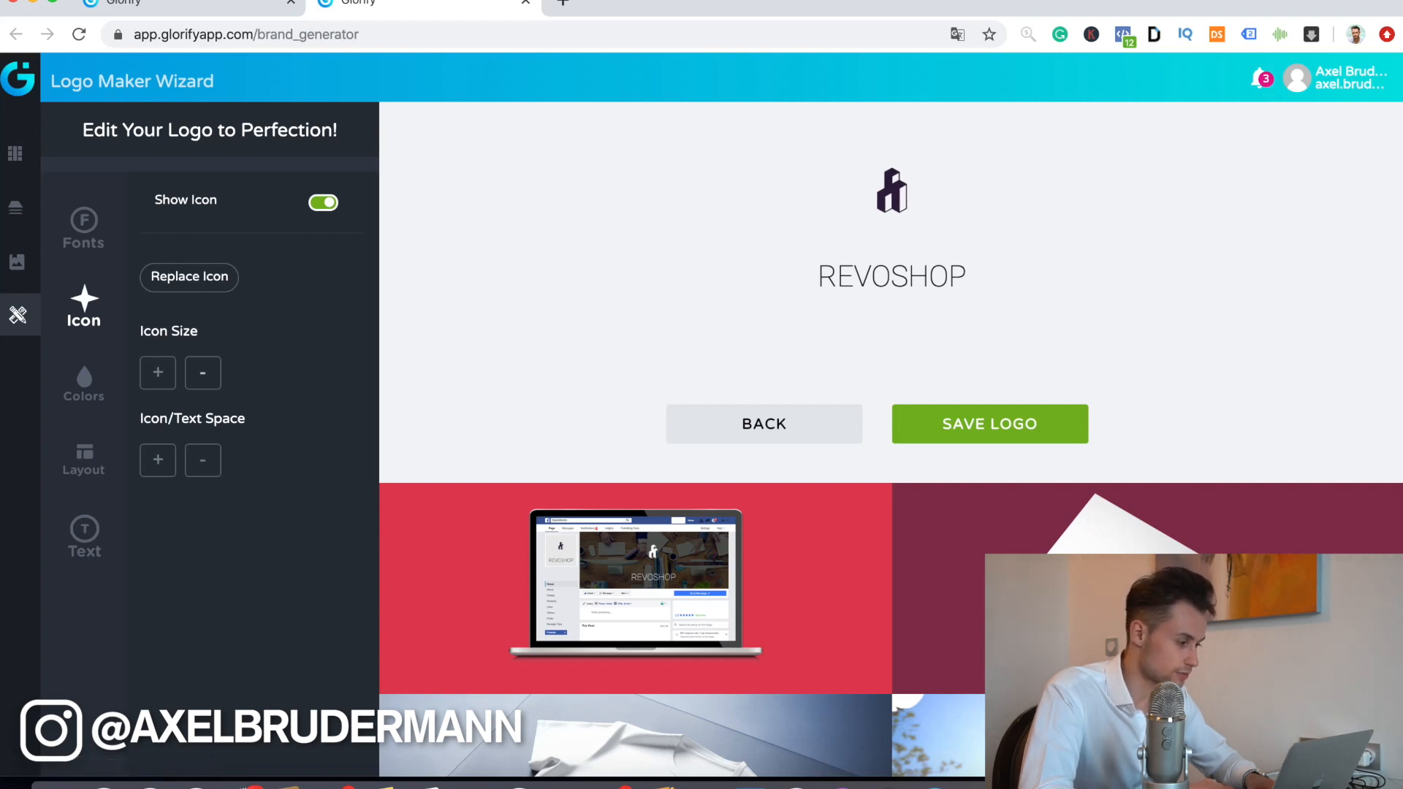
click(202, 460)
click(202, 460)
click(202, 460)
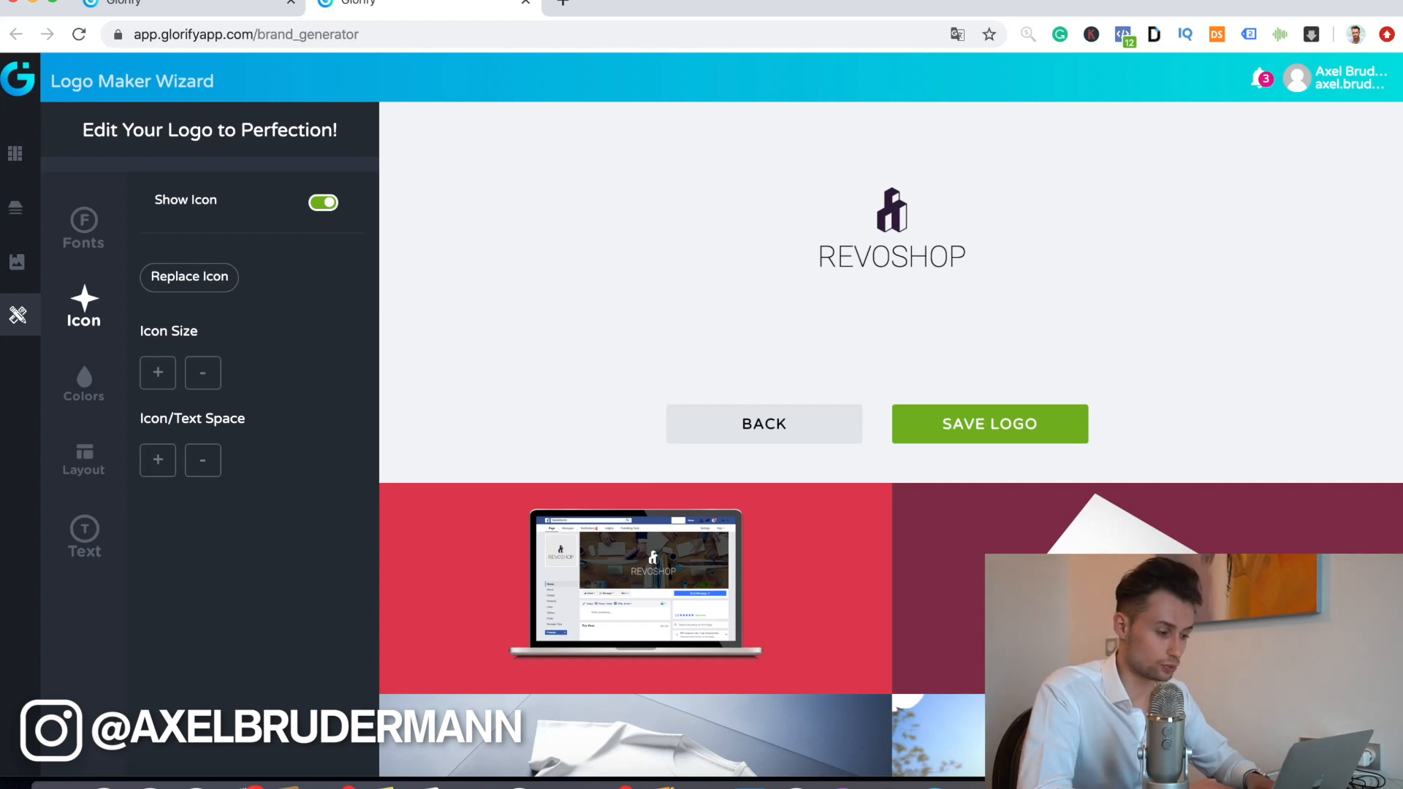
- Switch the icon off and on again, and review the logo on the product mockups
click(323, 202)
click(323, 202)
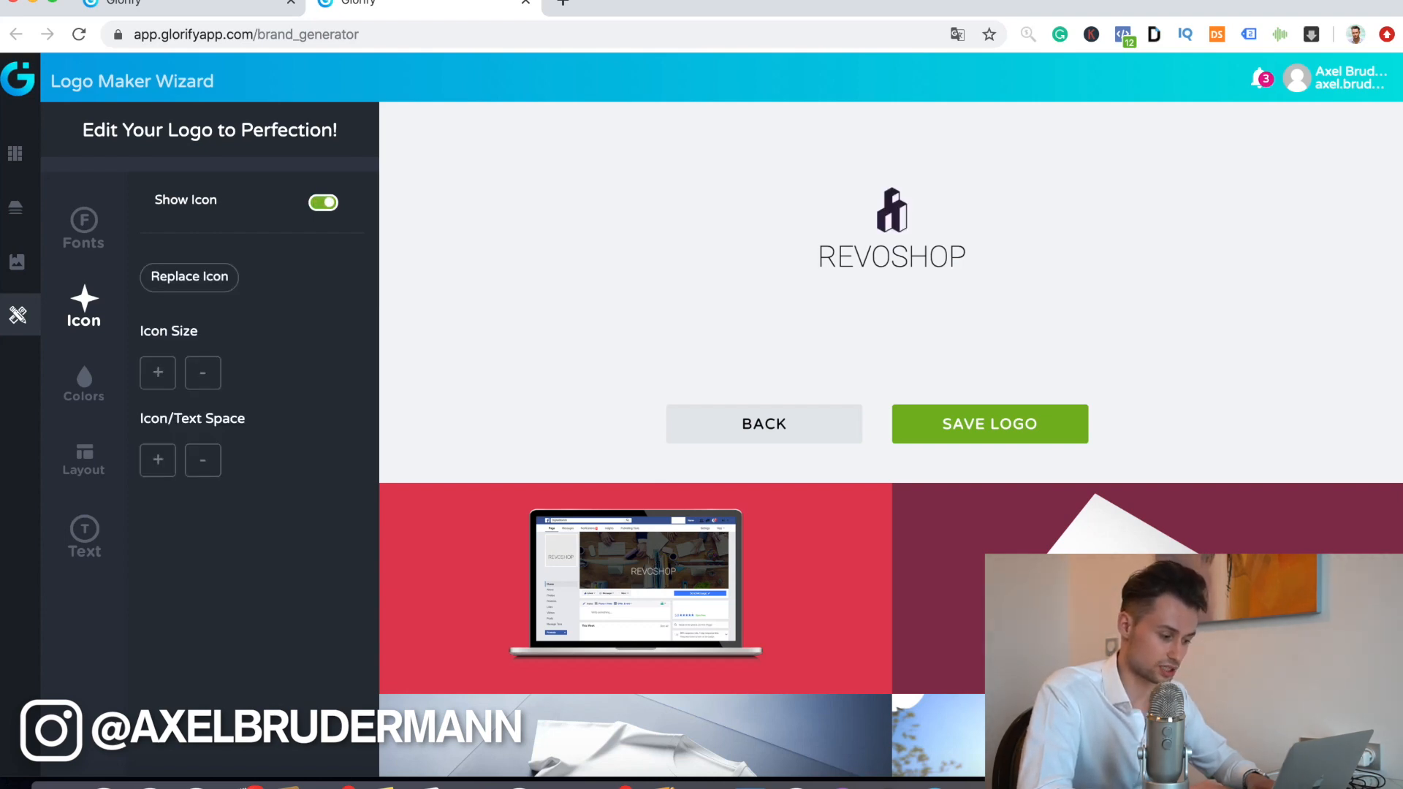
scroll(891, 439, down, 3)
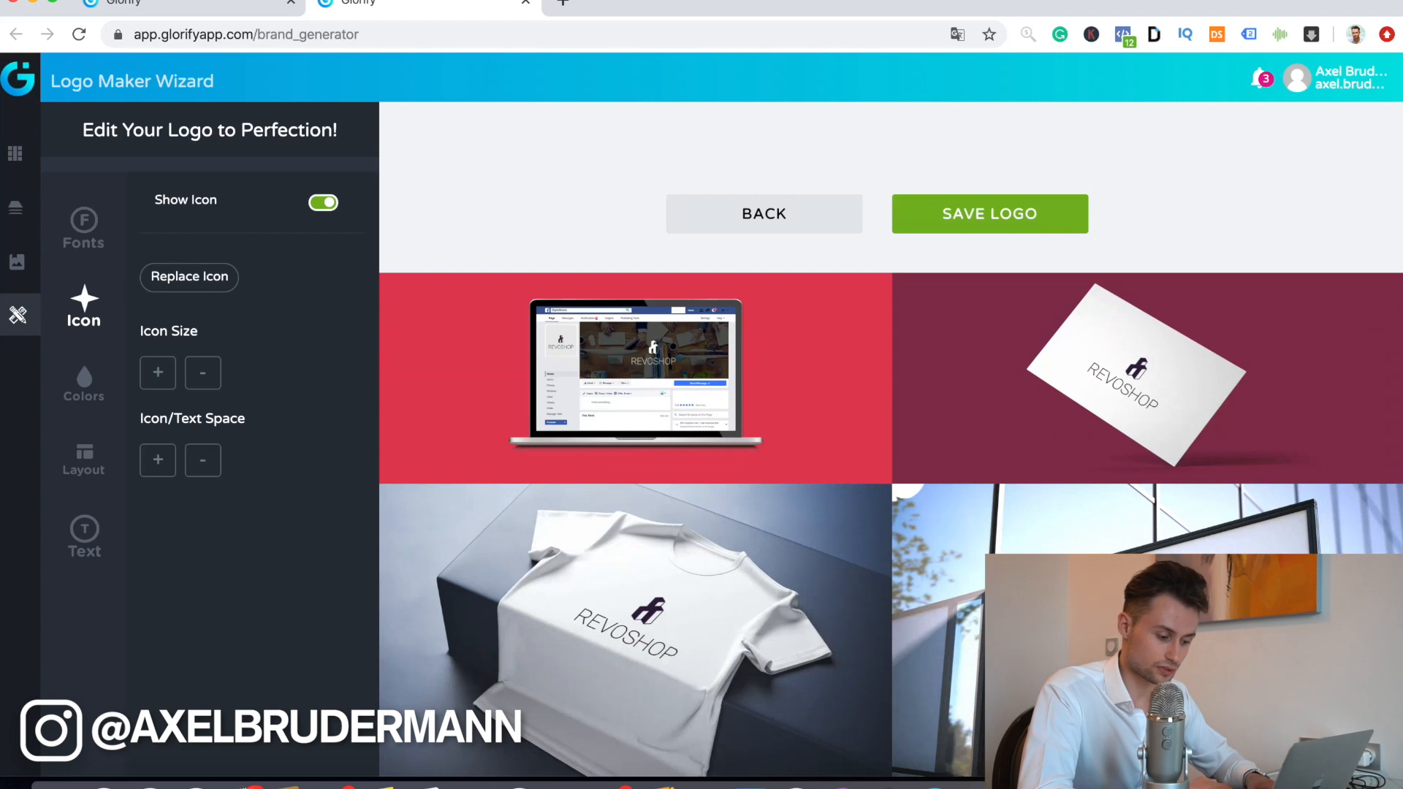
scroll(891, 439, down, 4)
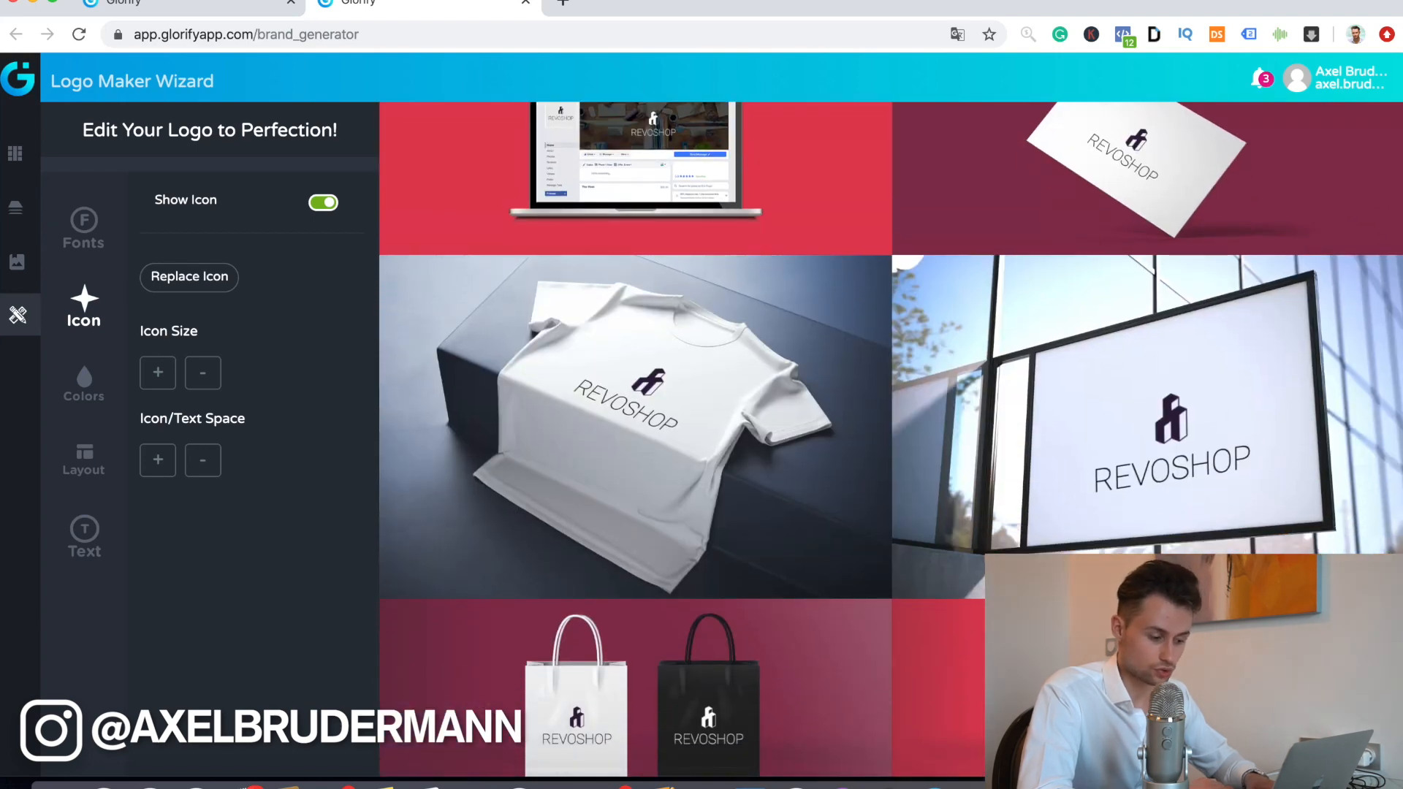
scroll(891, 439, down, 1)
scroll(891, 439, up, 8)
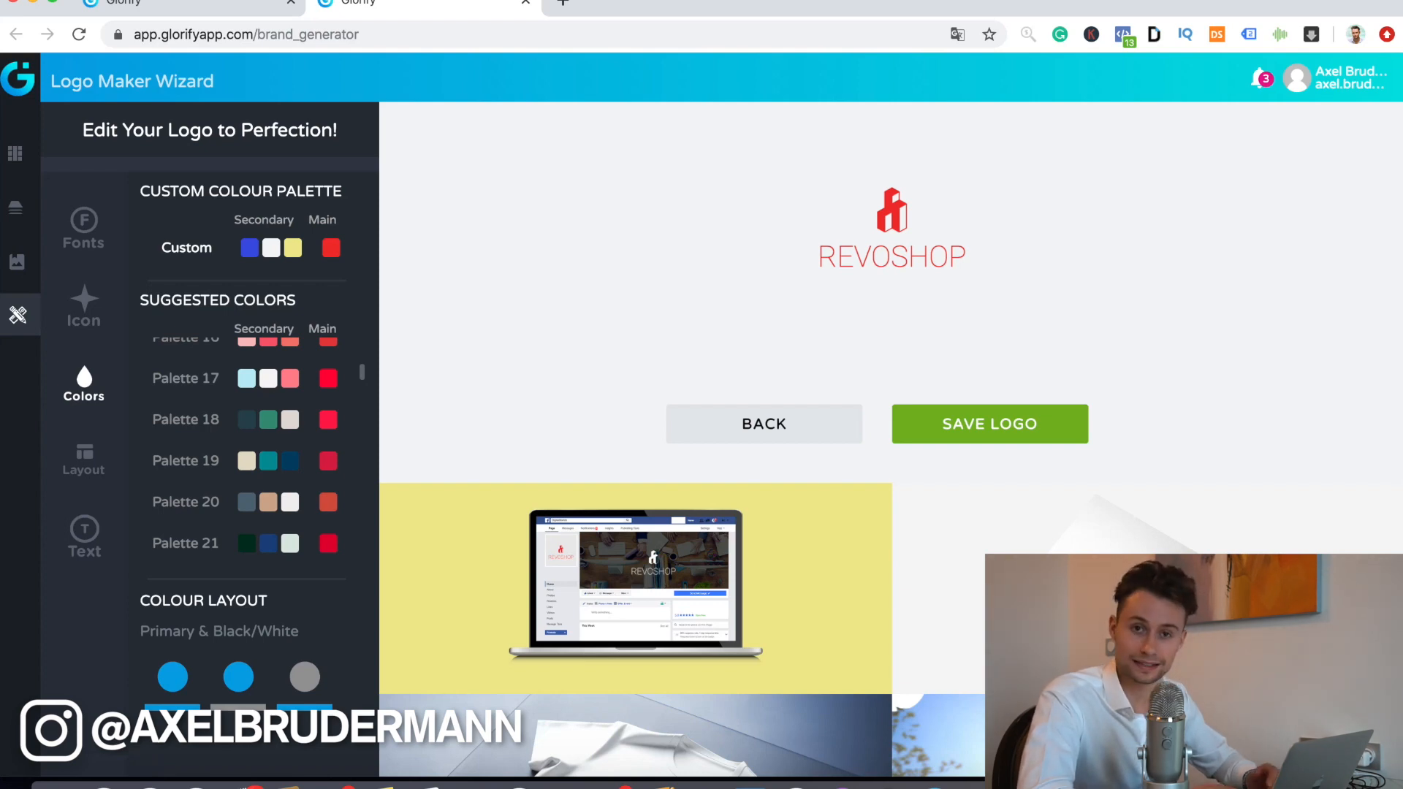
- Change the first secondary color of the custom palette to a brighter, lighter blue
click(249, 248)
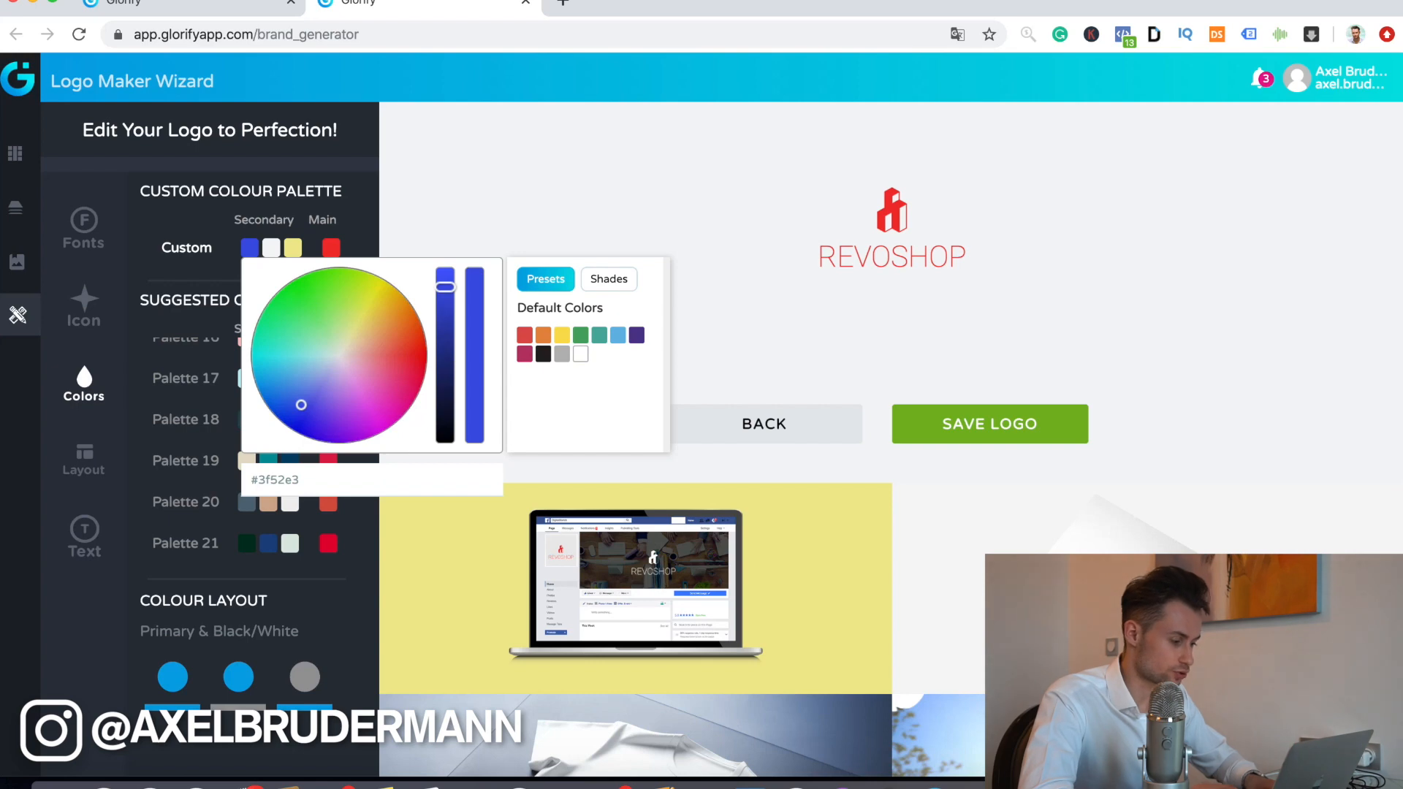
drag(445, 287, 445, 268)
drag(301, 405, 282, 390)
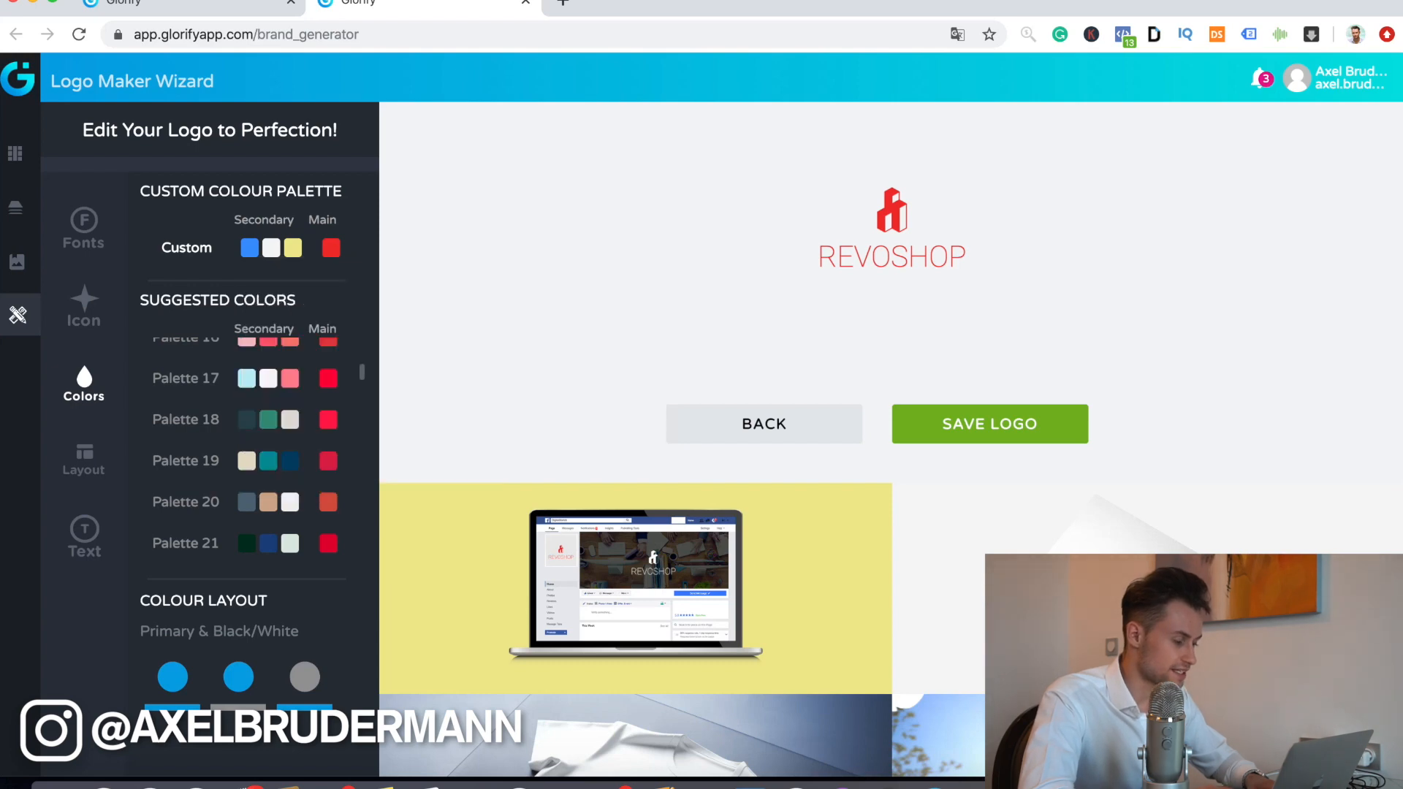
- Darken the main red of the custom colour palette slightly
click(271, 247)
click(331, 248)
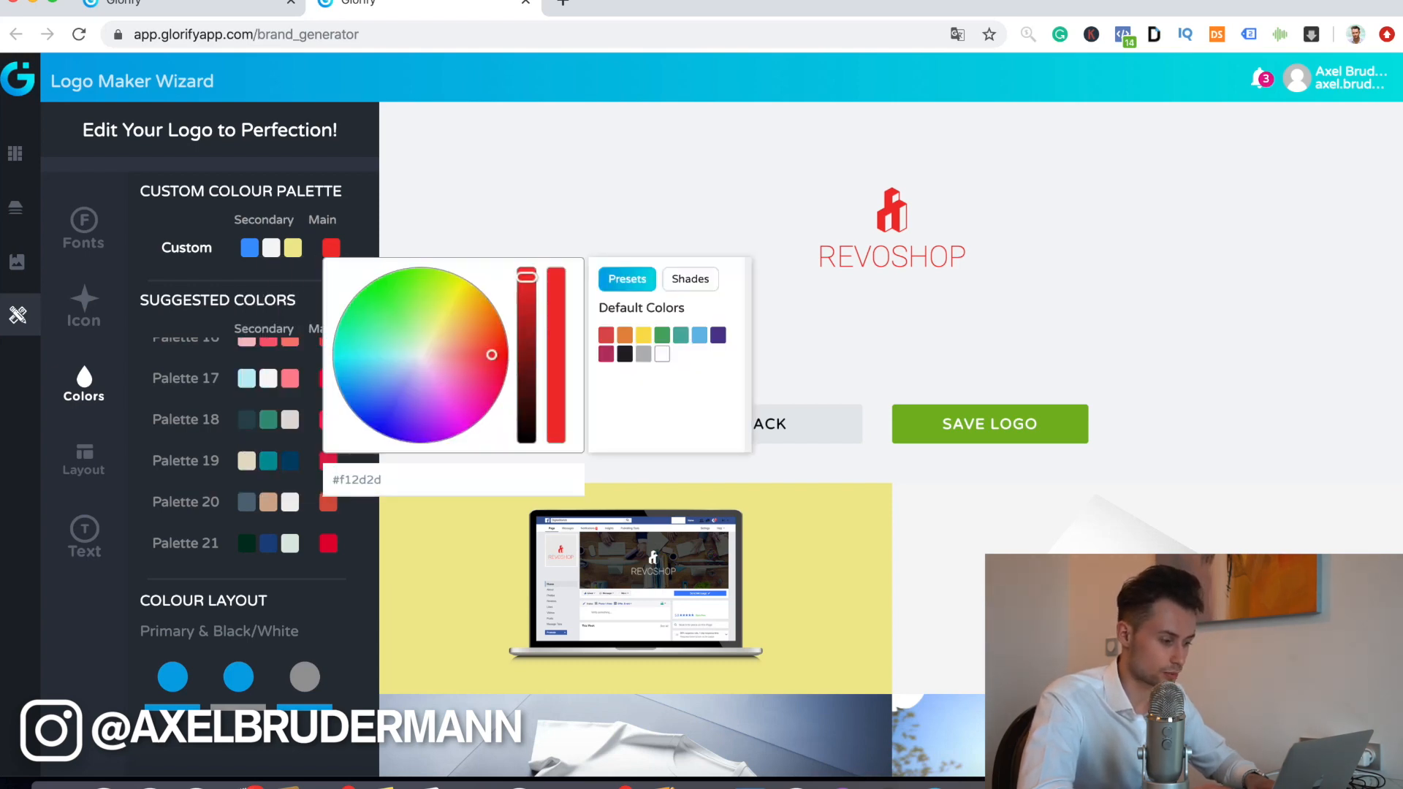
drag(526, 275, 526, 294)
click(621, 197)
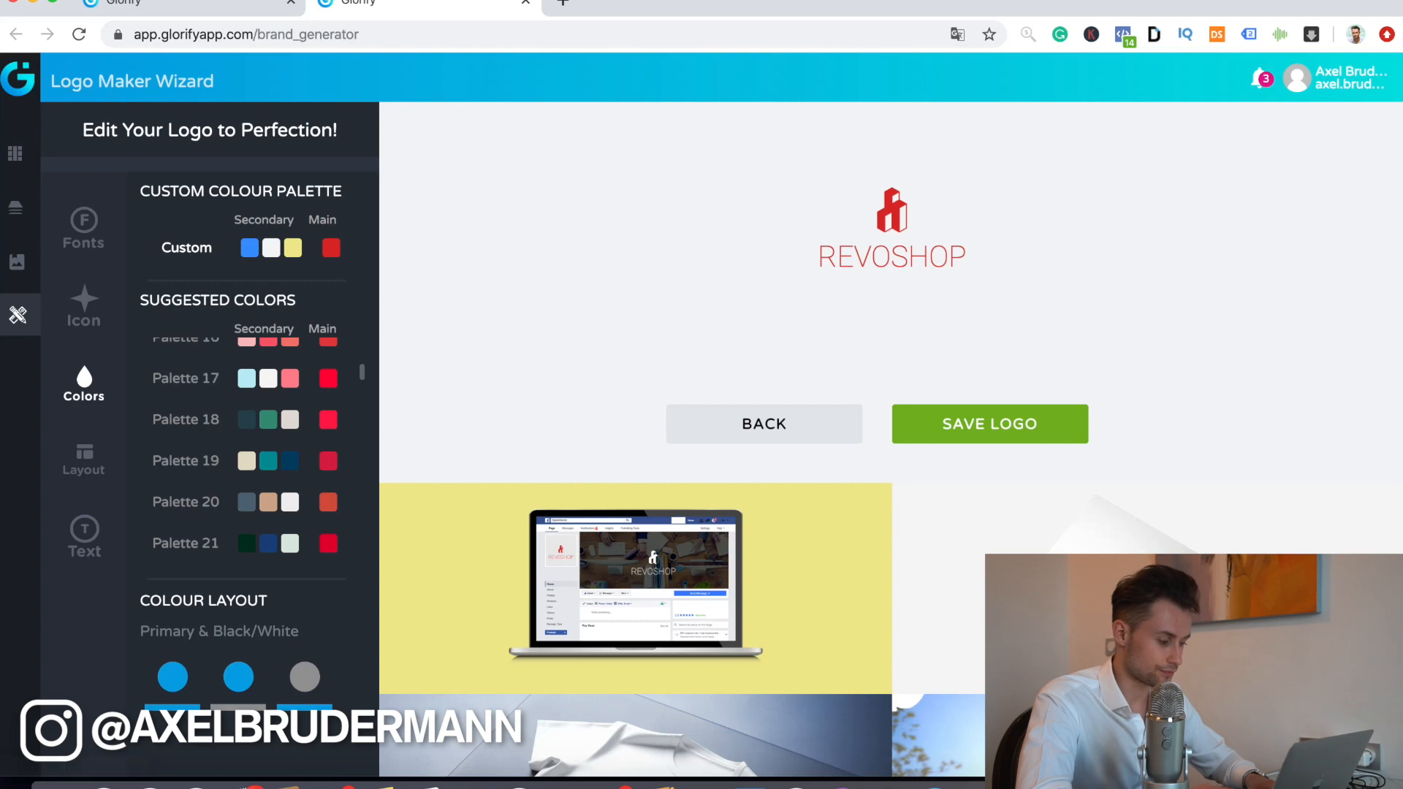
- Apply a Primary & Black/White colour layout with a red icon and black text
drag(139, 631, 181, 632)
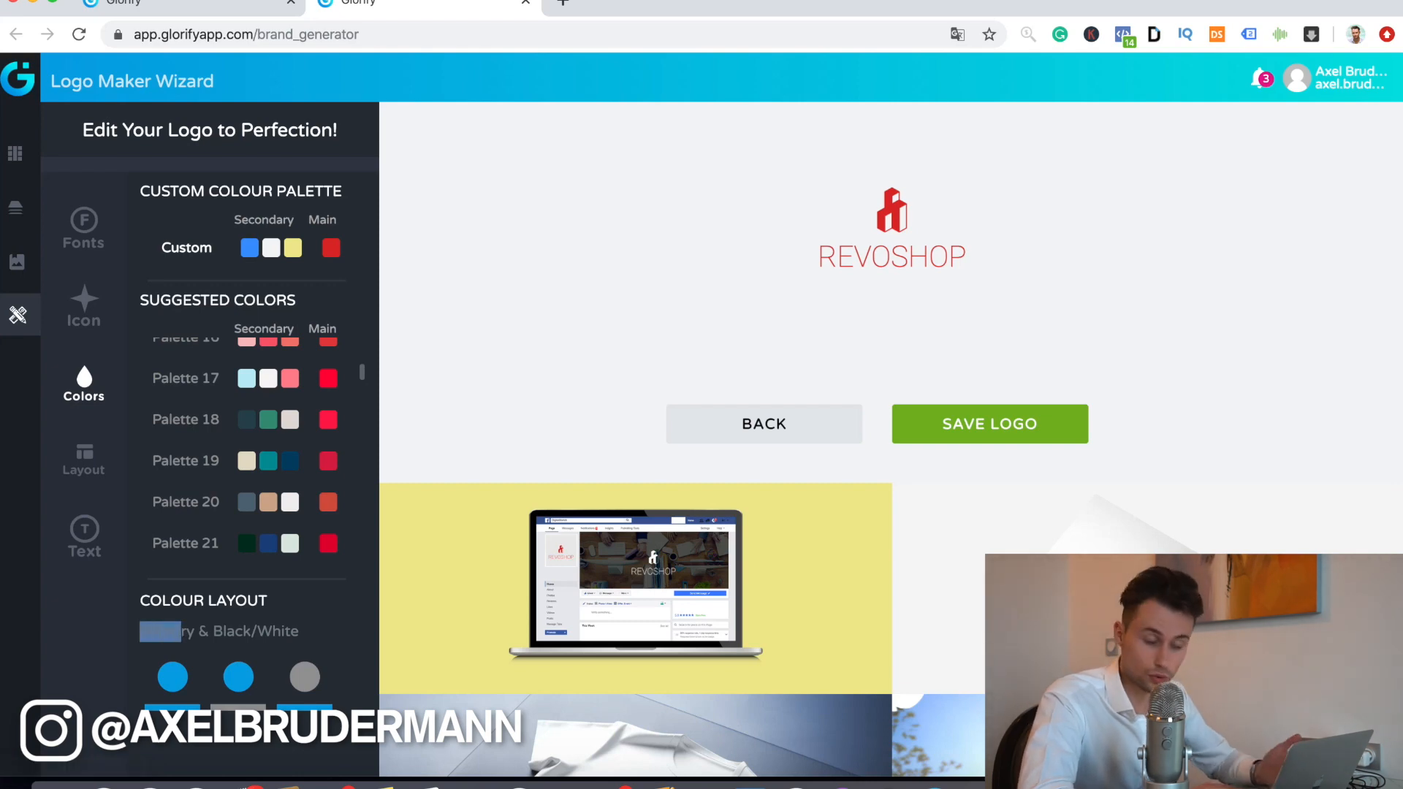
click(181, 632)
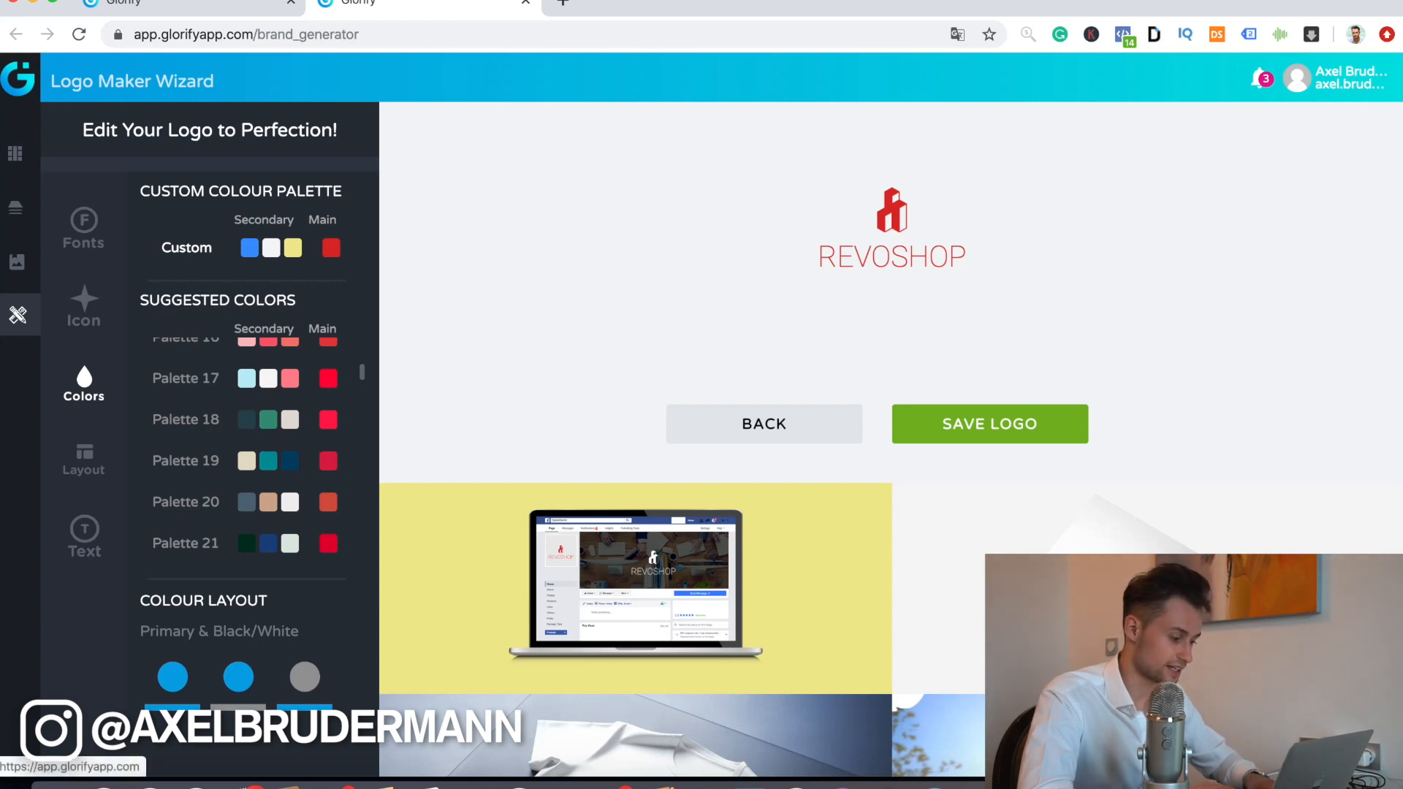
click(239, 679)
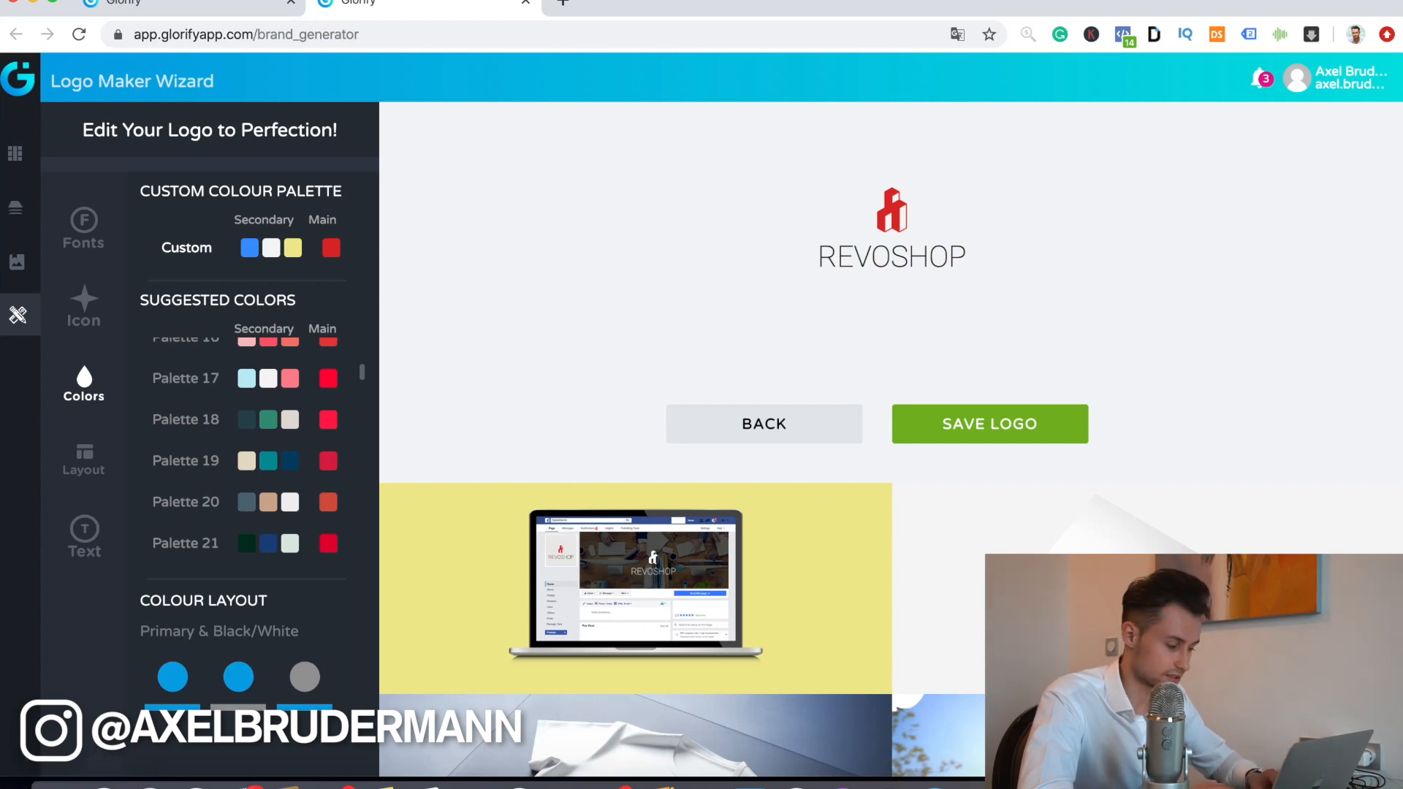
click(305, 679)
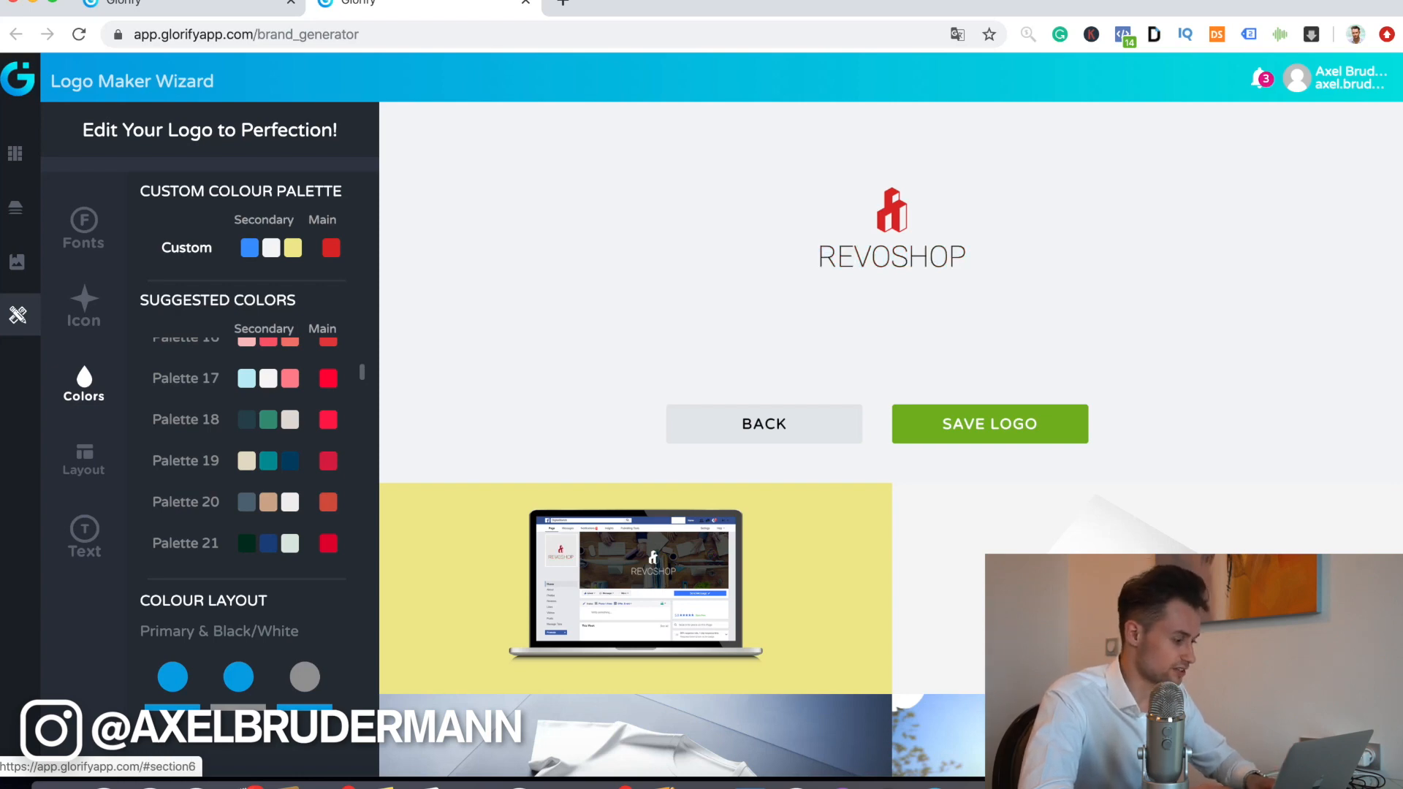
- Change the logo layout to the icon on the left with a single line of text beside it
click(84, 307)
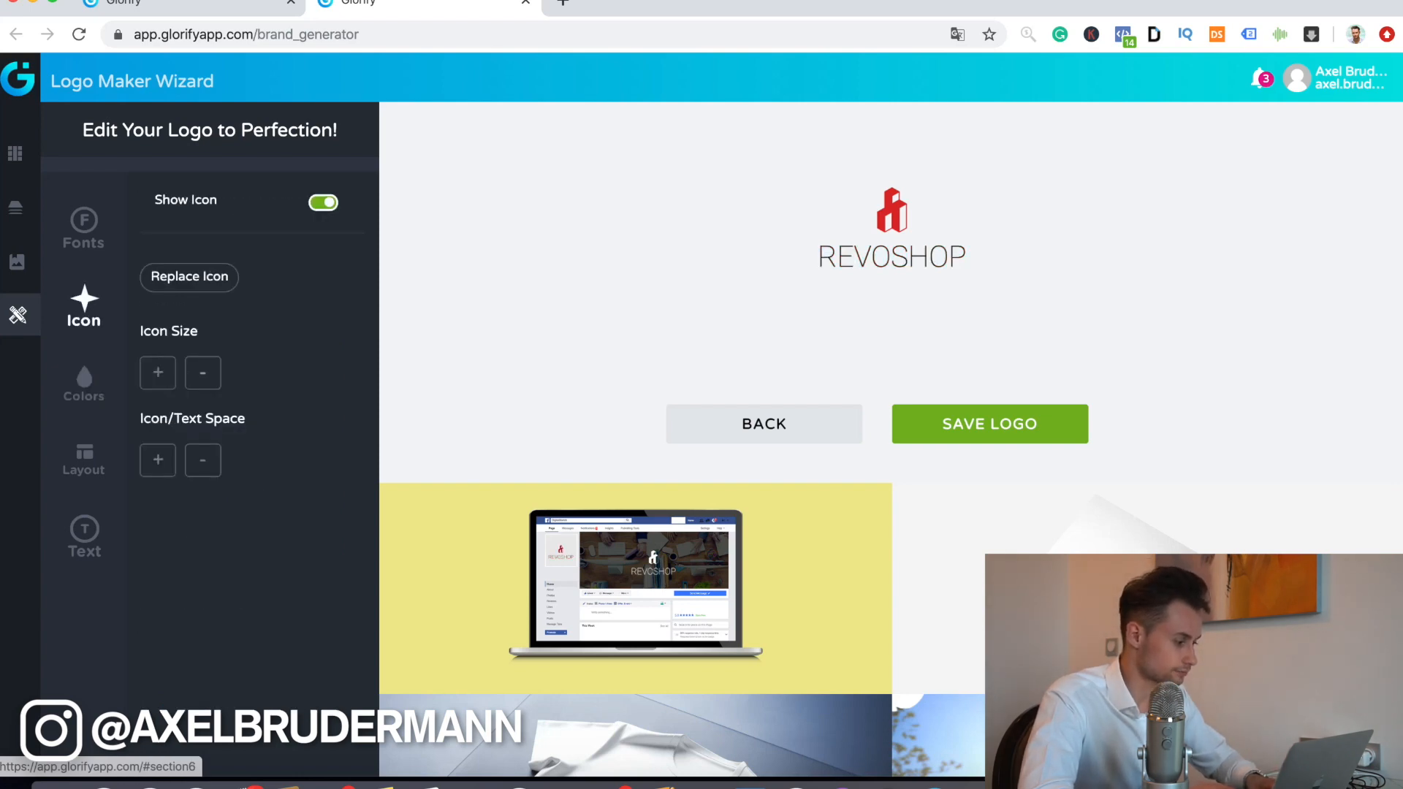
click(84, 459)
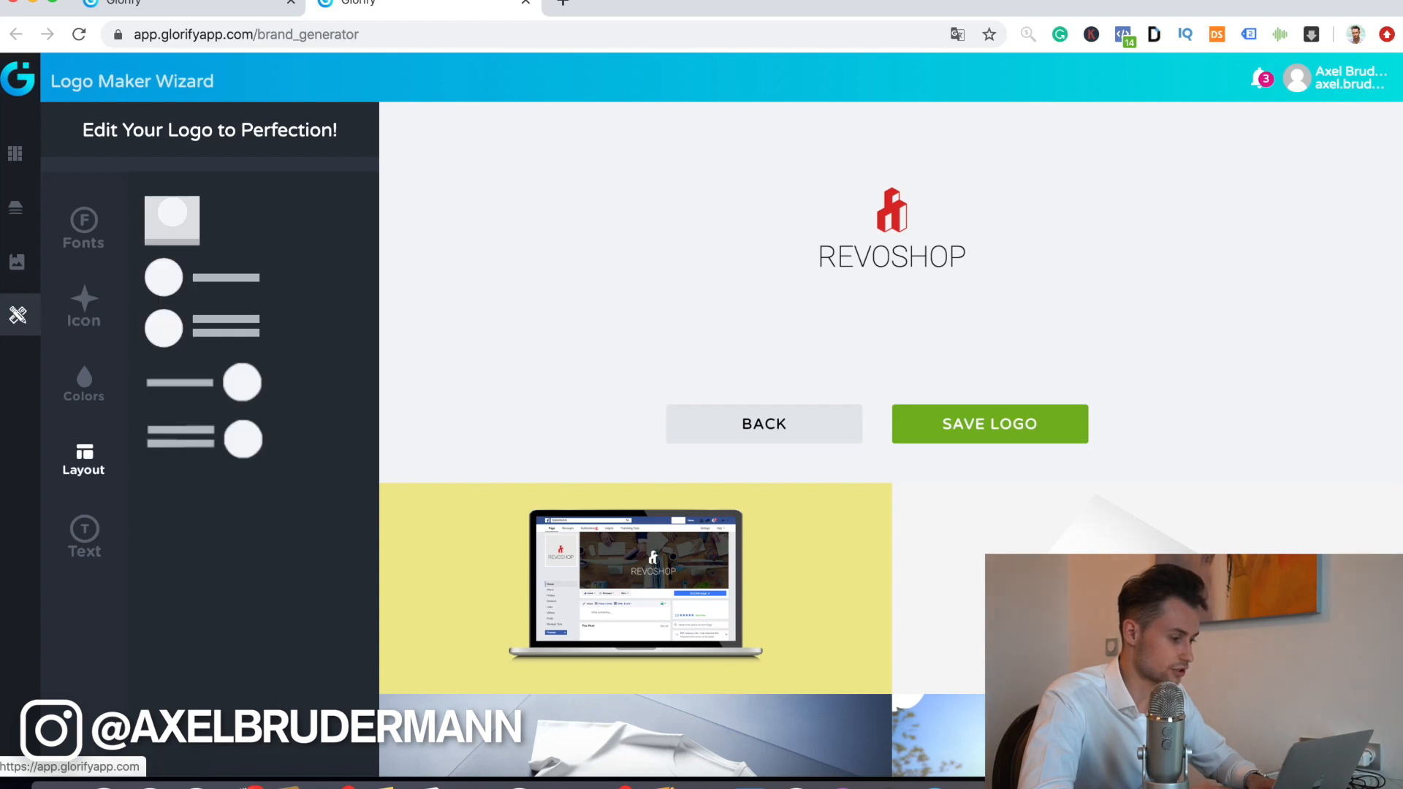
click(202, 277)
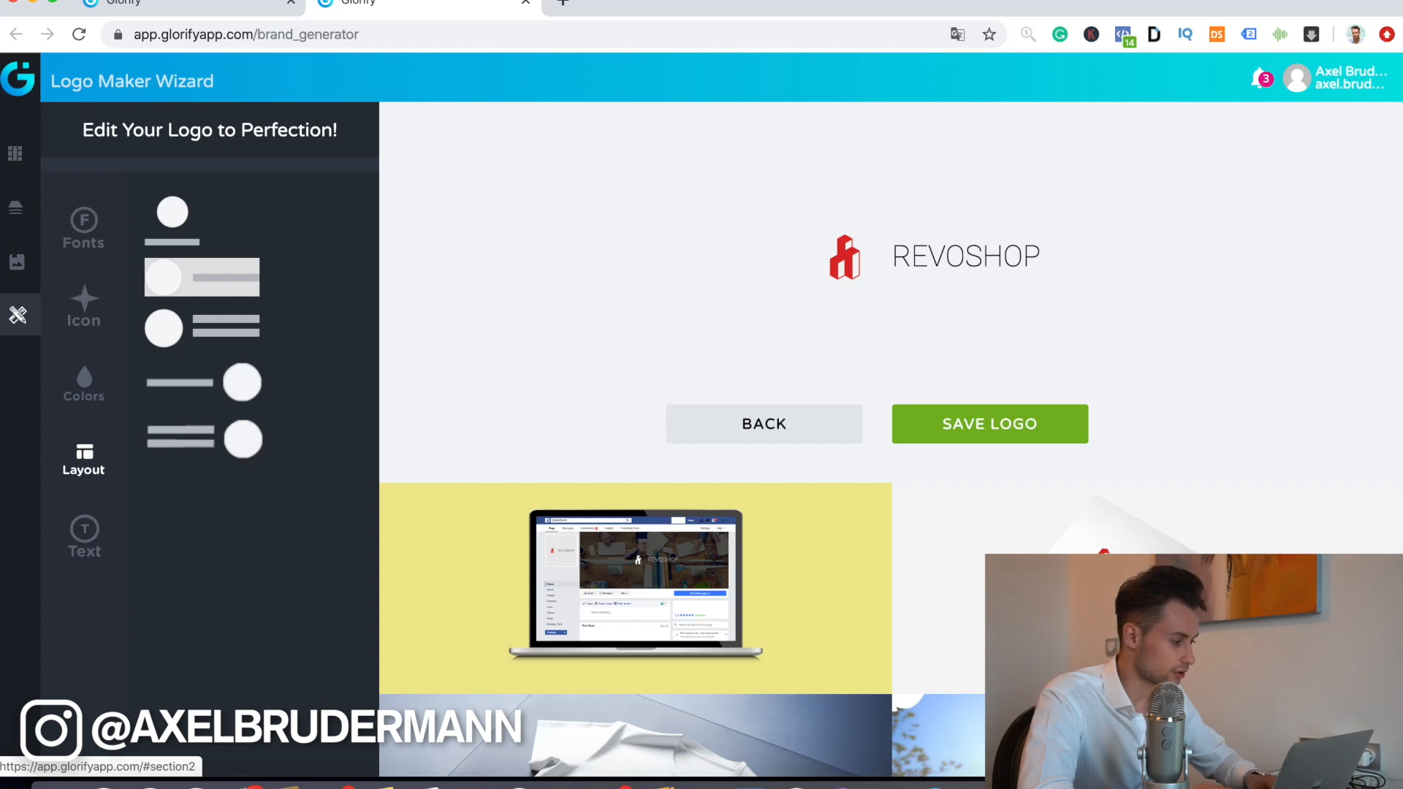
- Reduce the icon/text space of the side-by-side logo by two increments
click(84, 380)
click(84, 304)
click(202, 461)
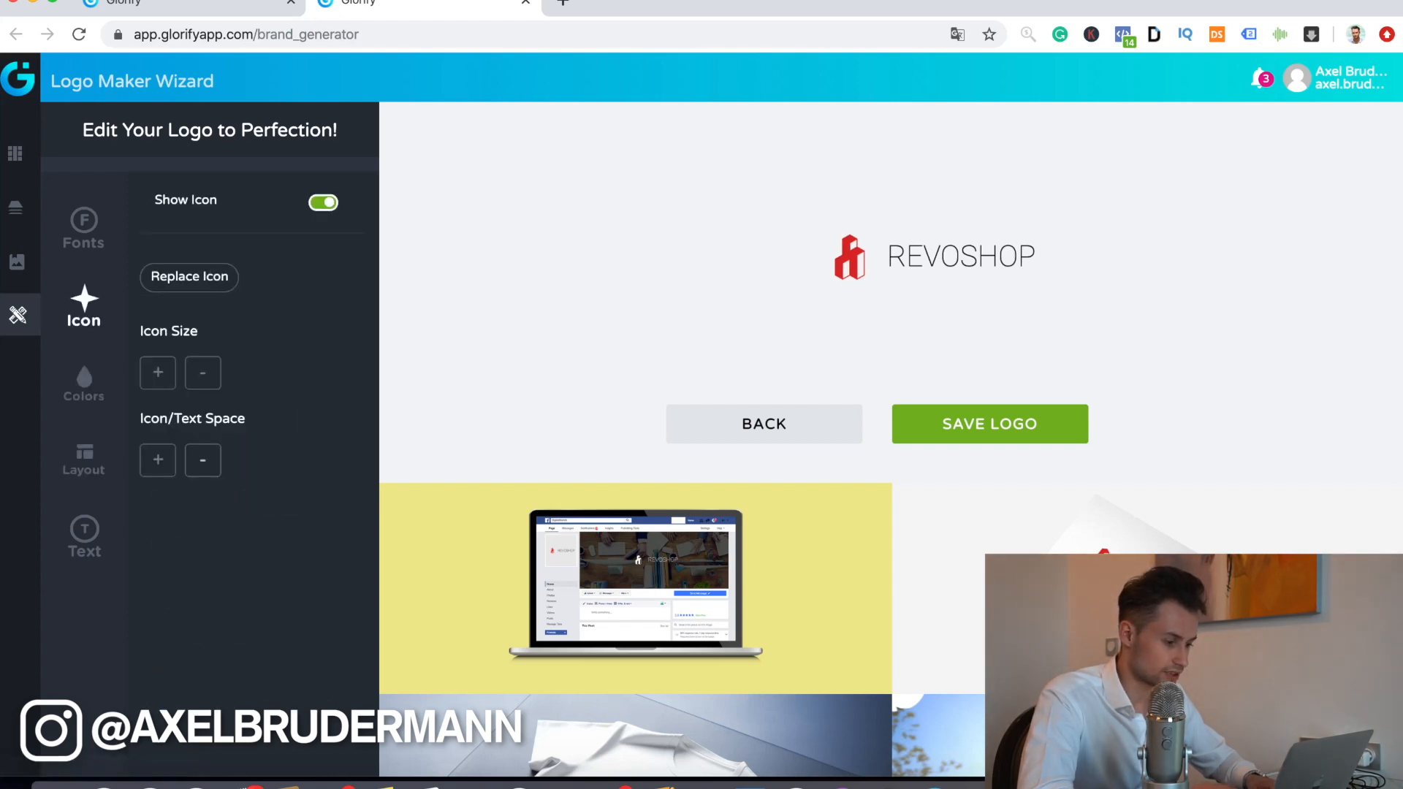
click(203, 460)
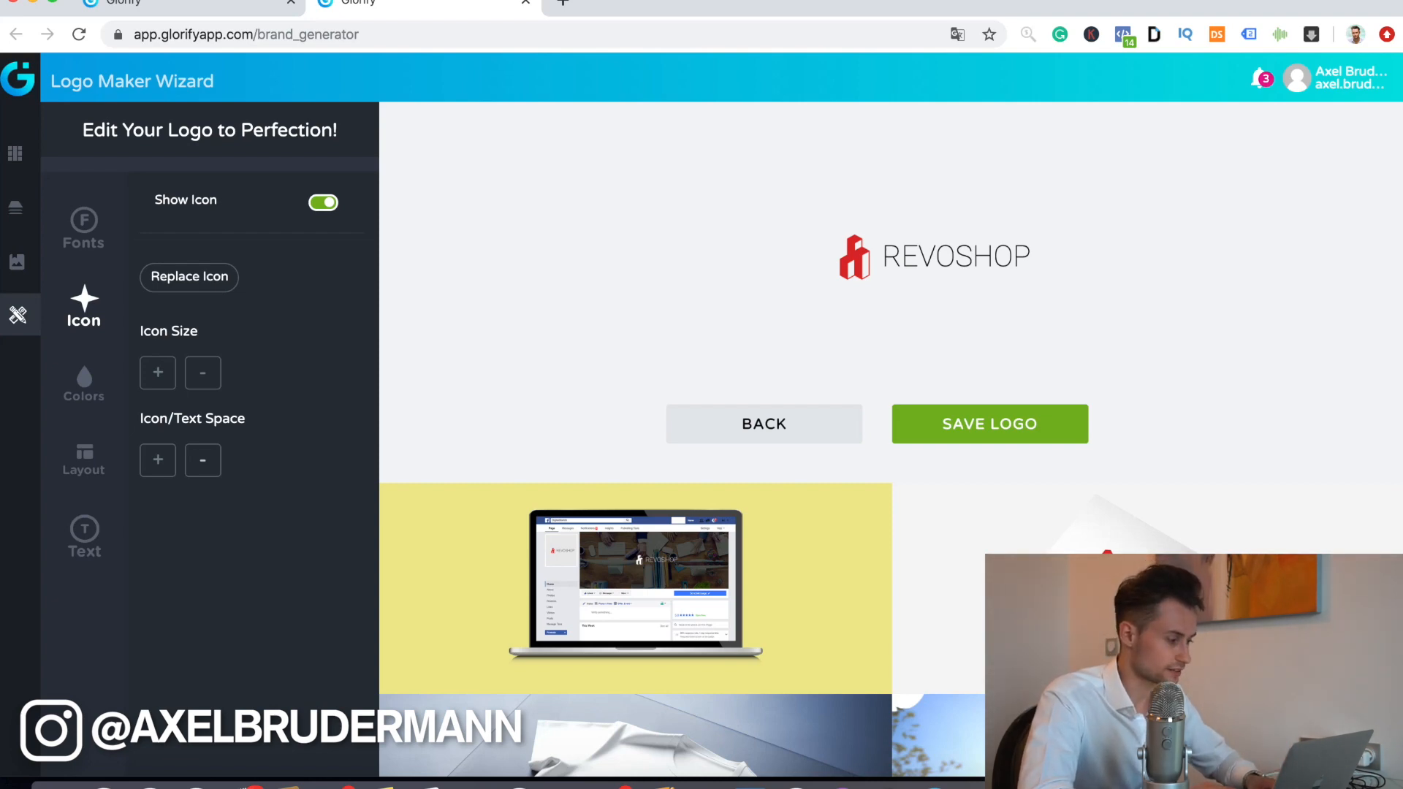
- Search the Google fonts for "lato" and apply the Lato font to the logo text
click(84, 228)
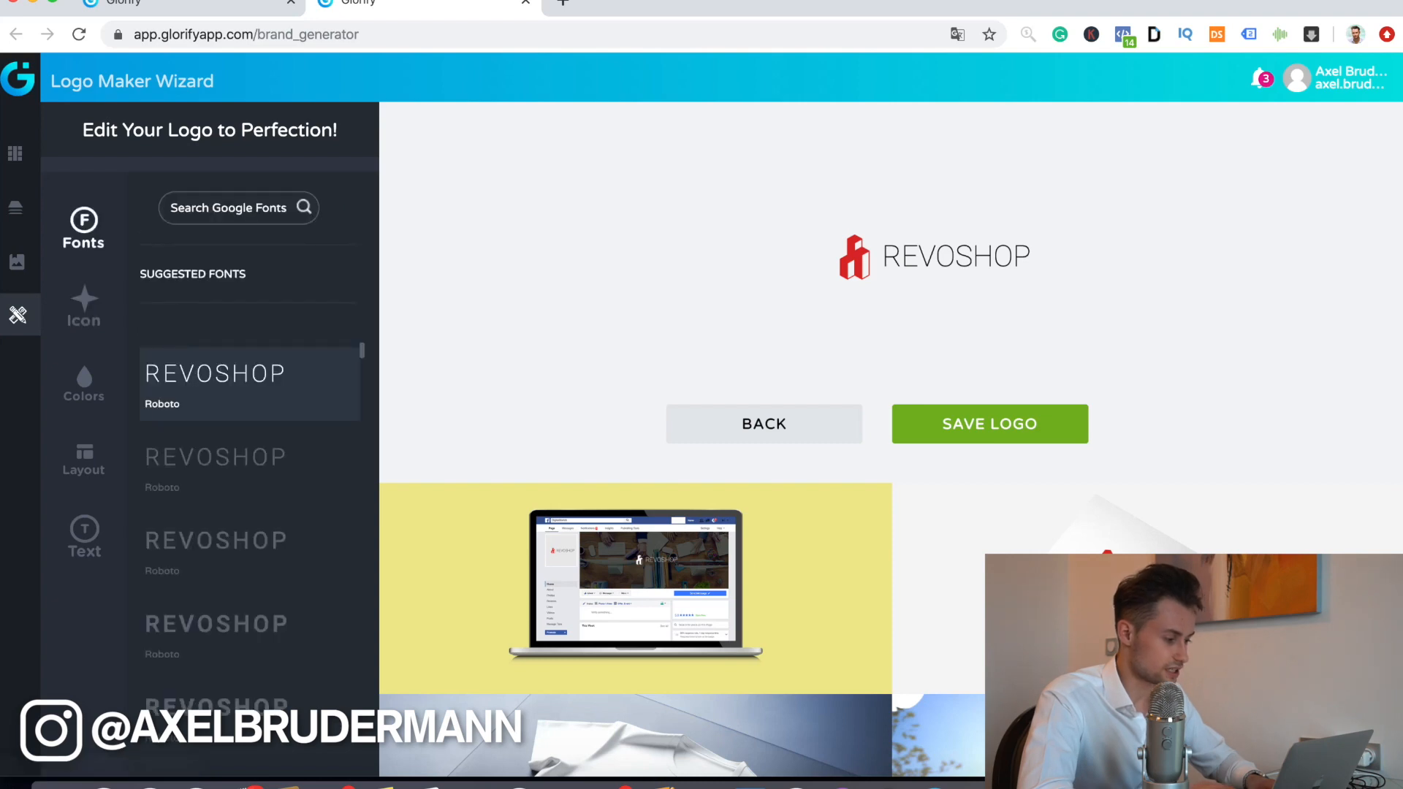
click(172, 207)
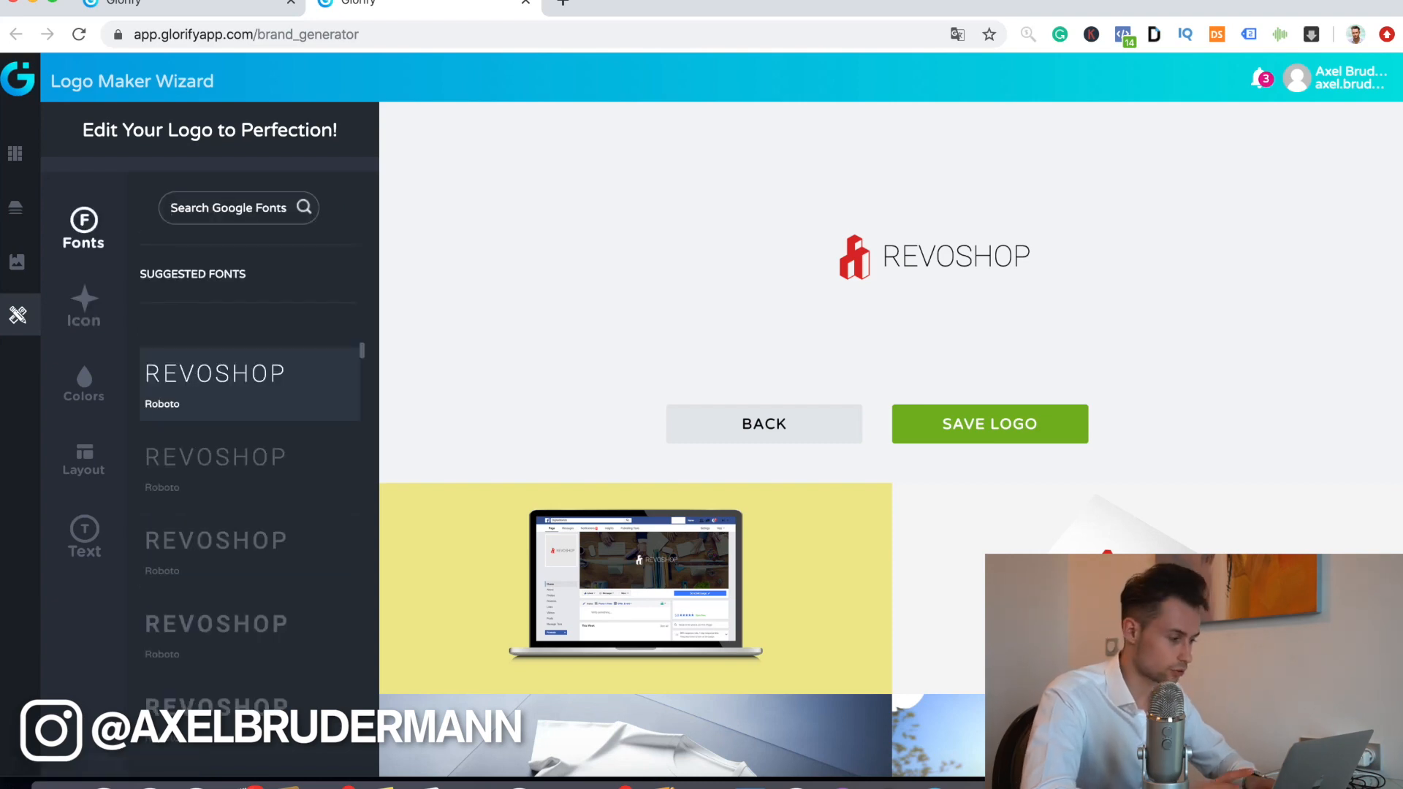
text(lato)
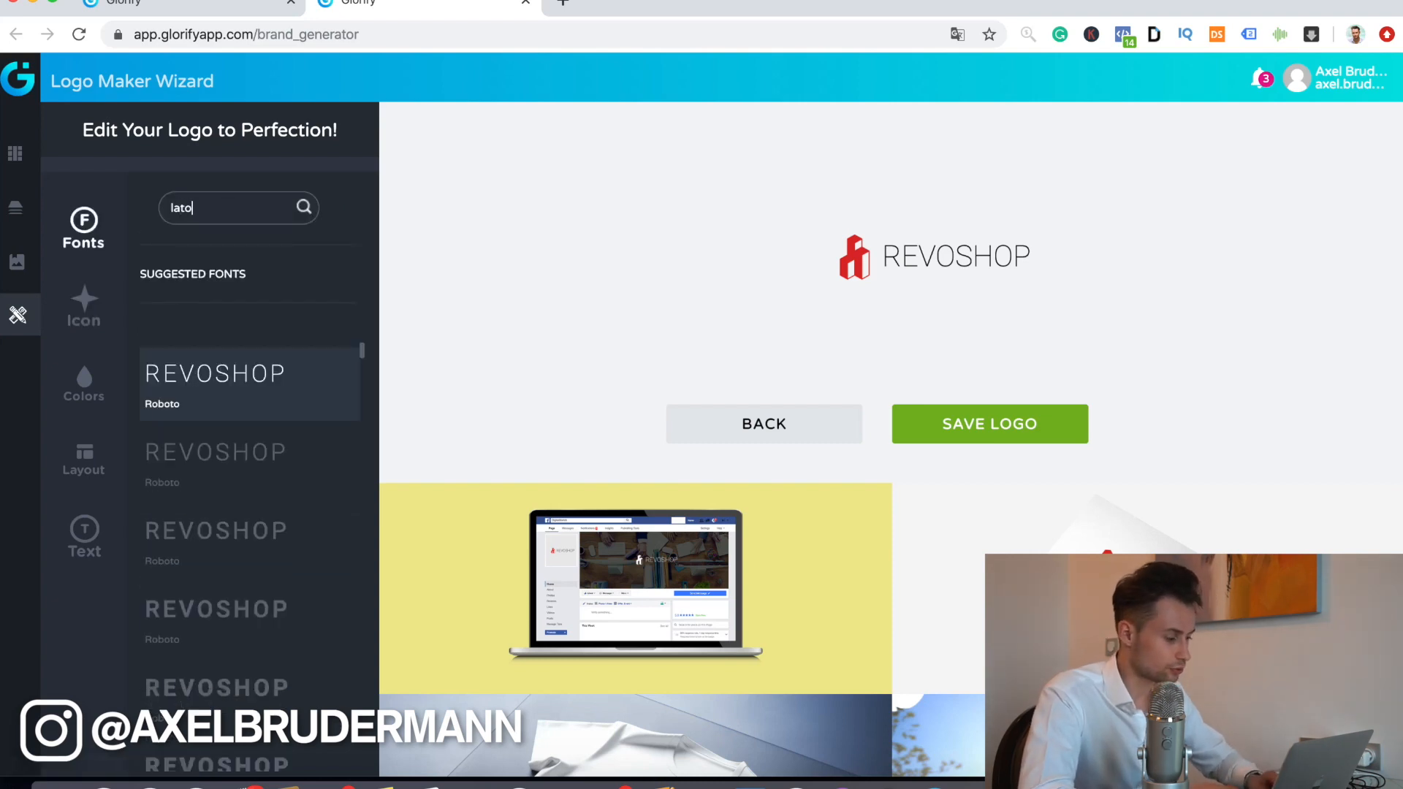
click(251, 375)
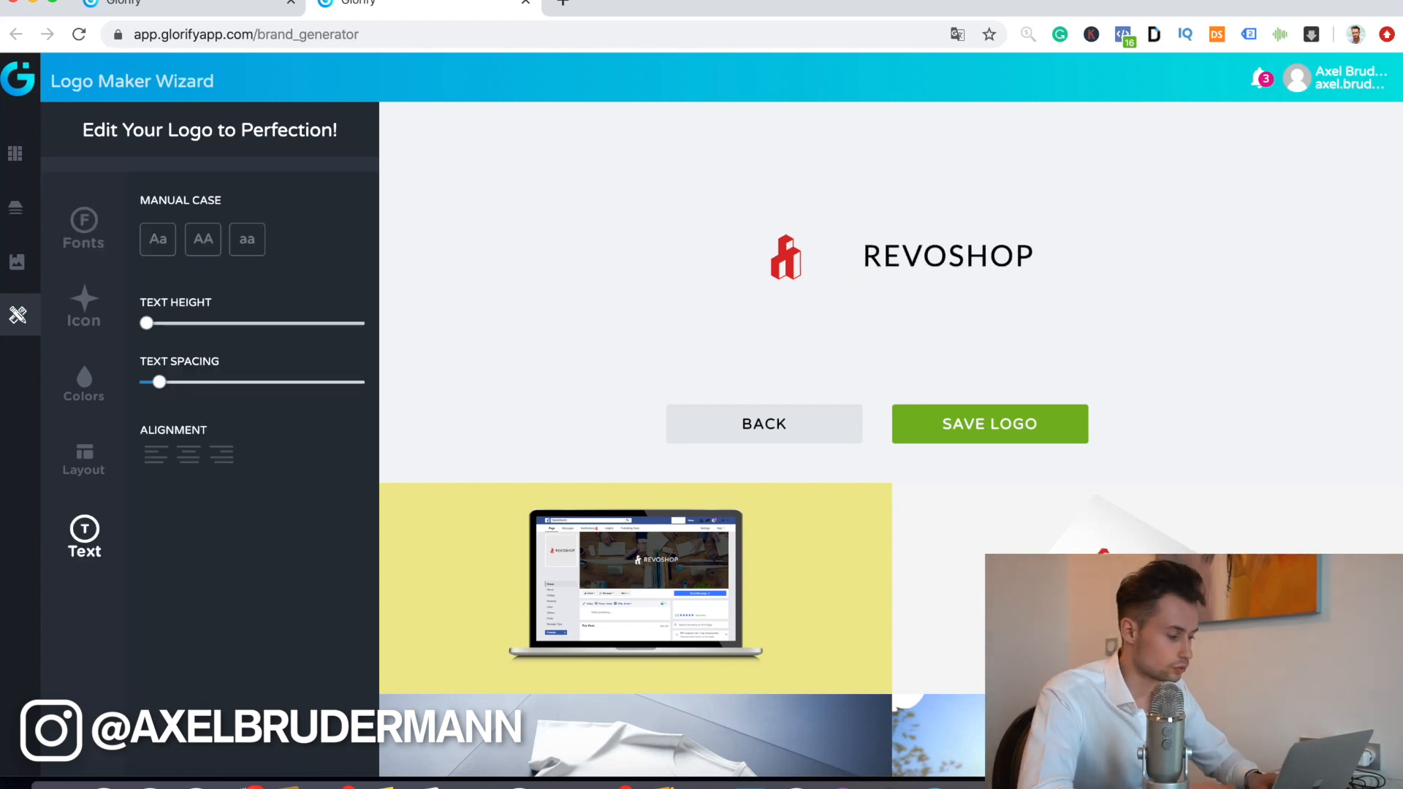
- Widen the text spacing of REVOSHOP slightly and open the icon settings
mouse_move(159, 382)
mouse_down()
mouse_move(146, 382)
mouse_move(160, 383)
mouse_up()
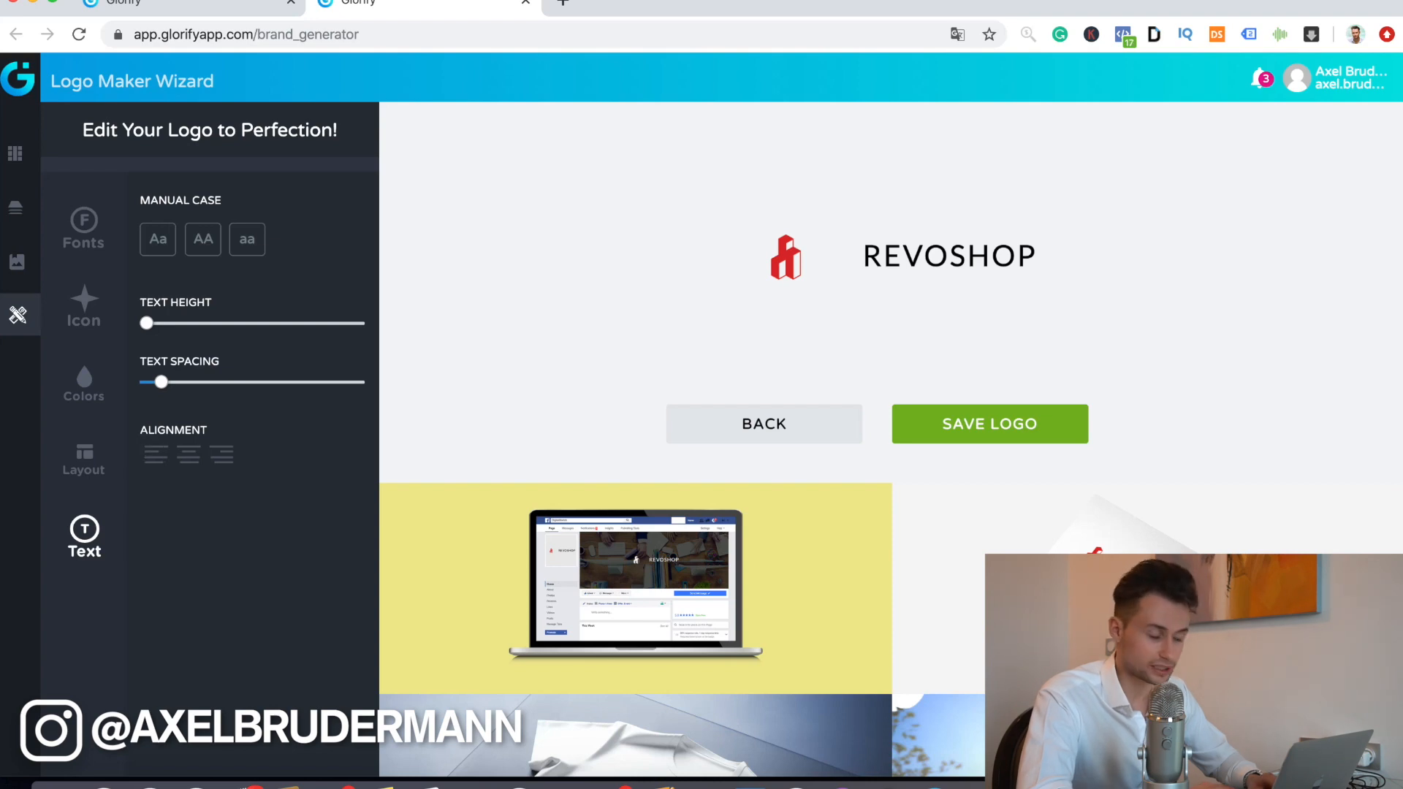
click(84, 306)
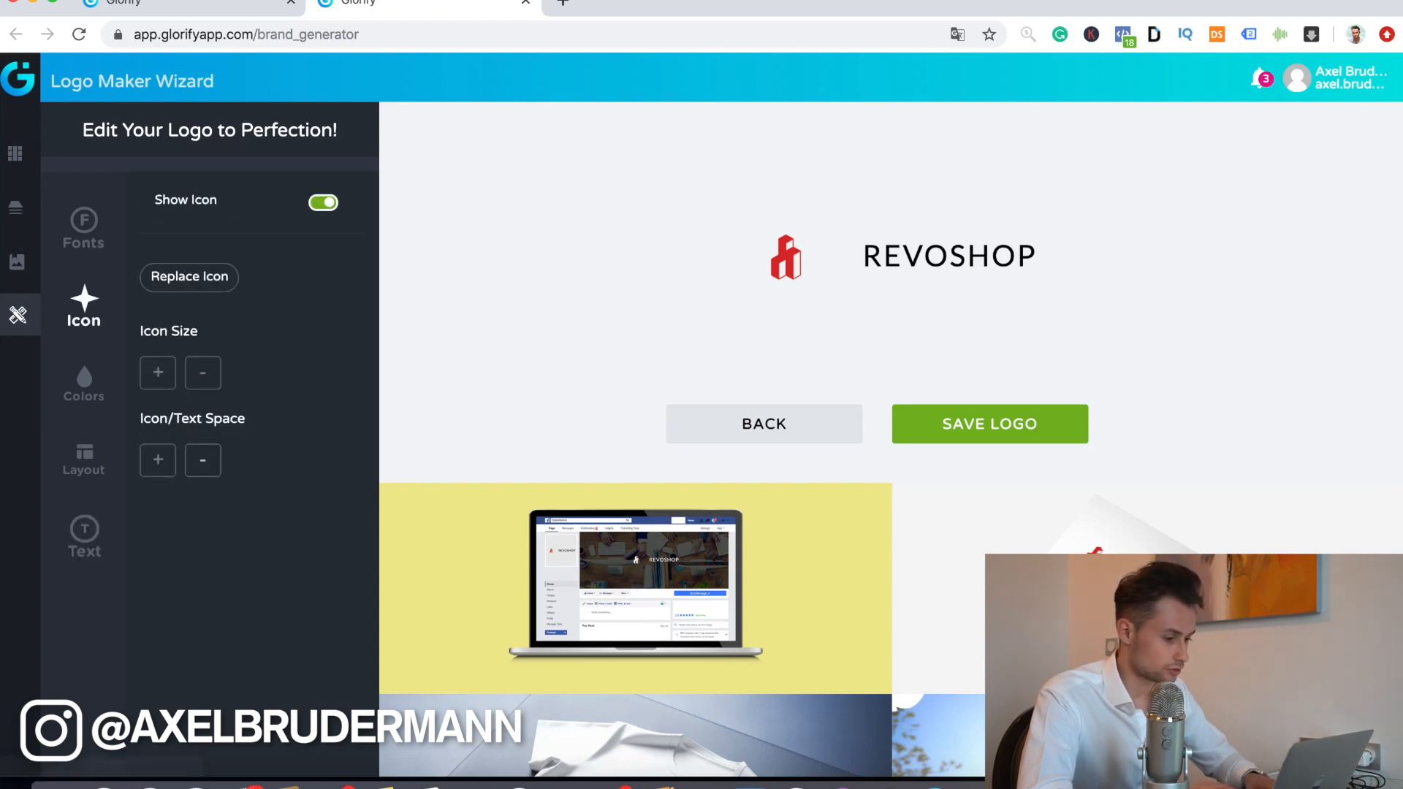
- Bring the icon closer to the REVOSHOP text by two icon/text space increments and review the logo on the product mockups
click(158, 461)
click(158, 460)
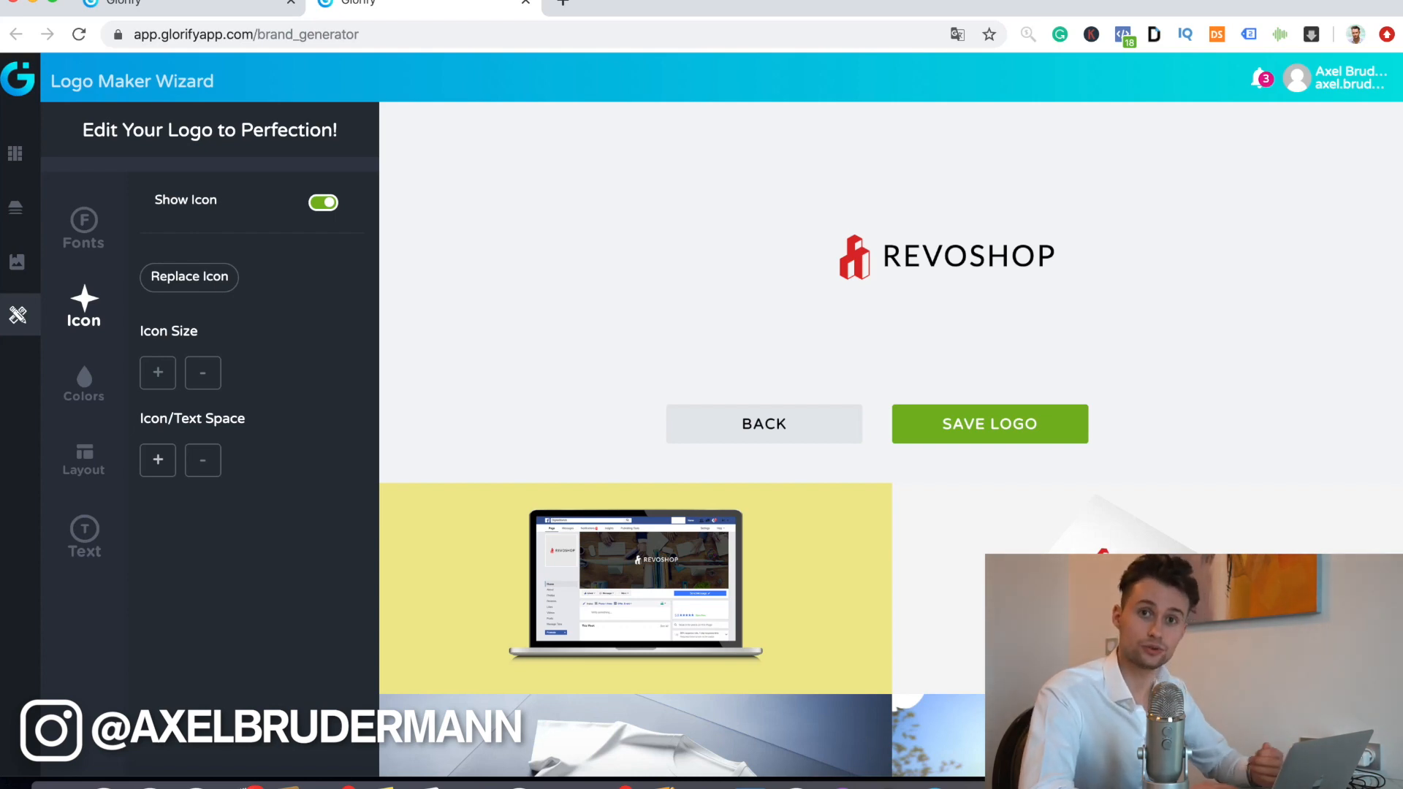
scroll(840, 439, down, 3)
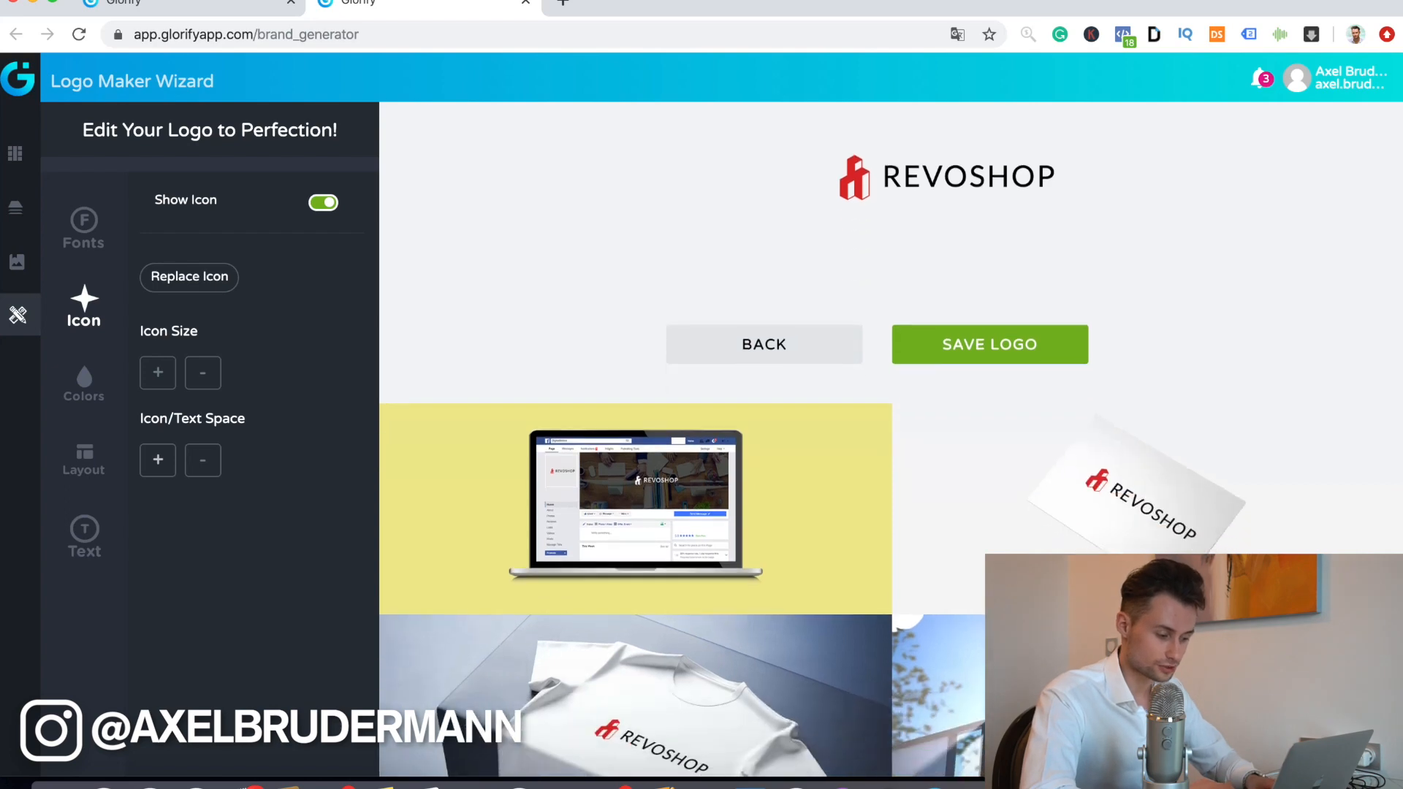
scroll(840, 439, down, 5)
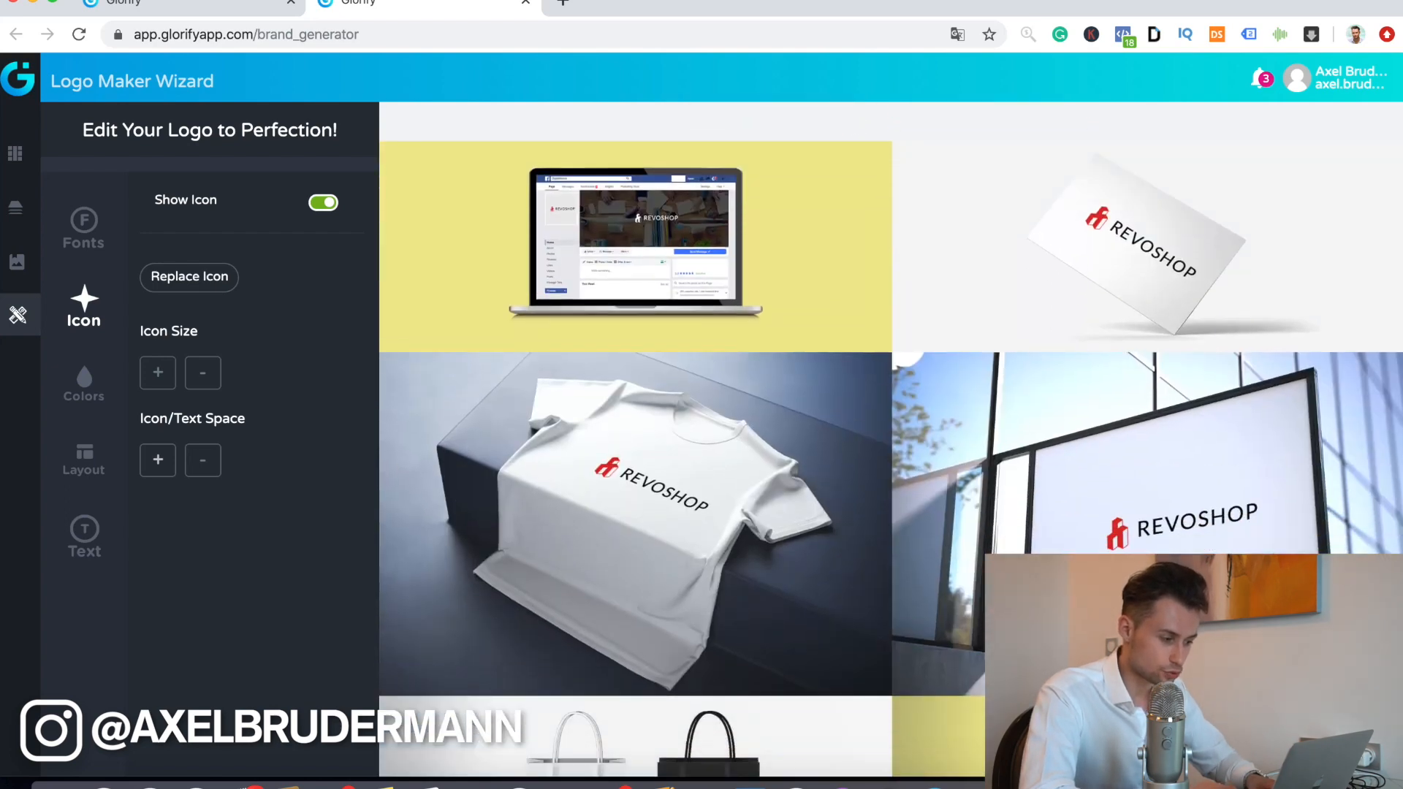
scroll(892, 439, down, 3)
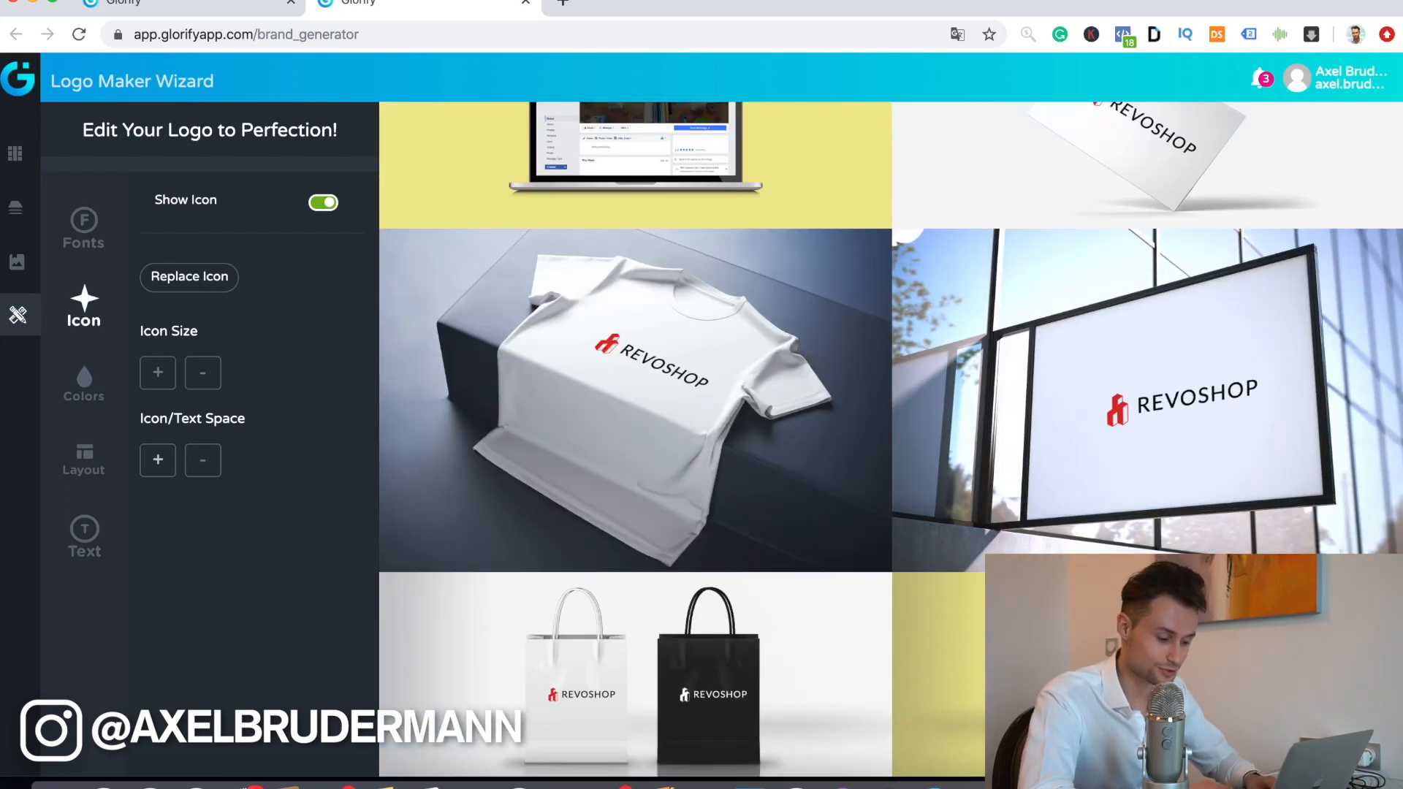
scroll(892, 439, up, 10)
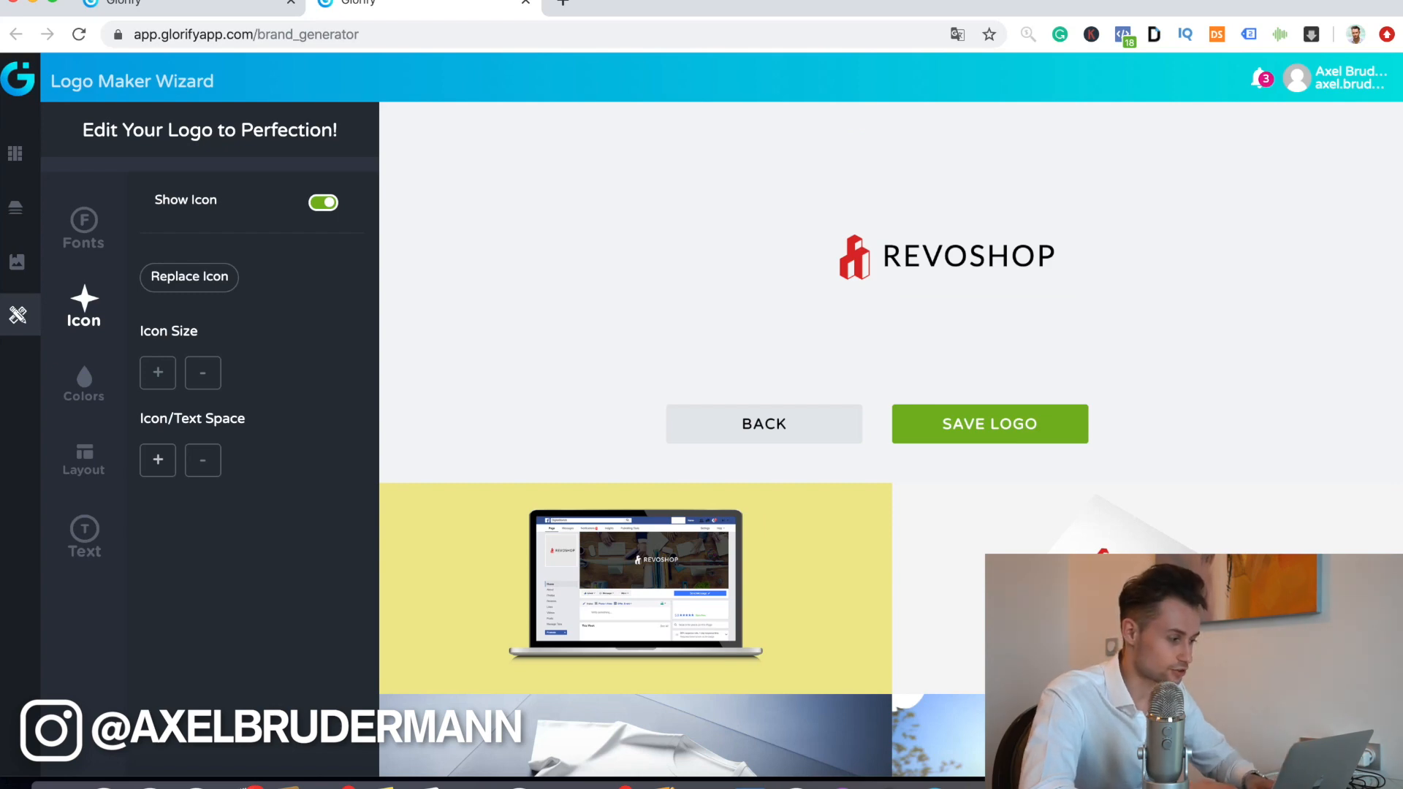
- Switch to the eCommerce image templates and start a 2000px x 2000px Product Promo Image design
click(189, 3)
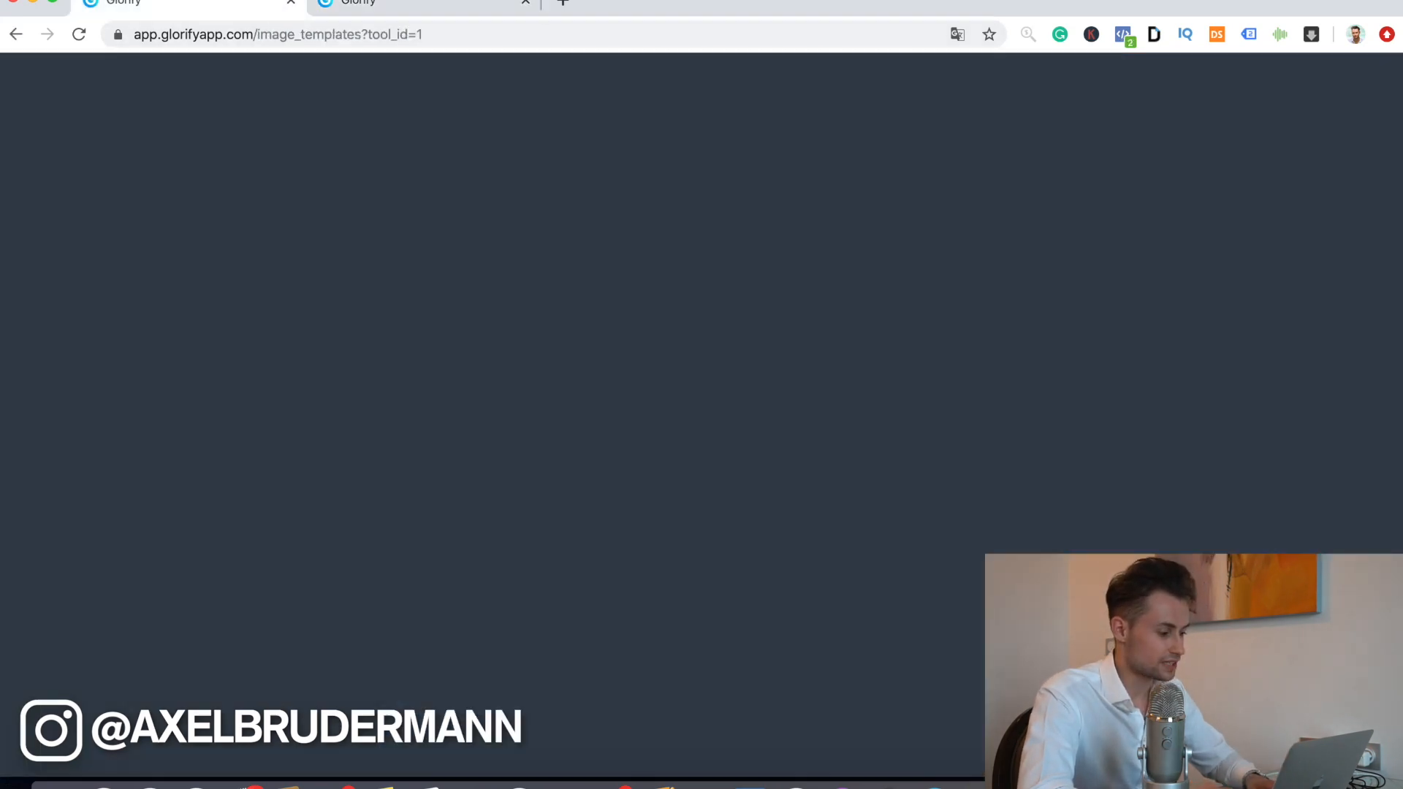
scroll(712, 468, down, 4)
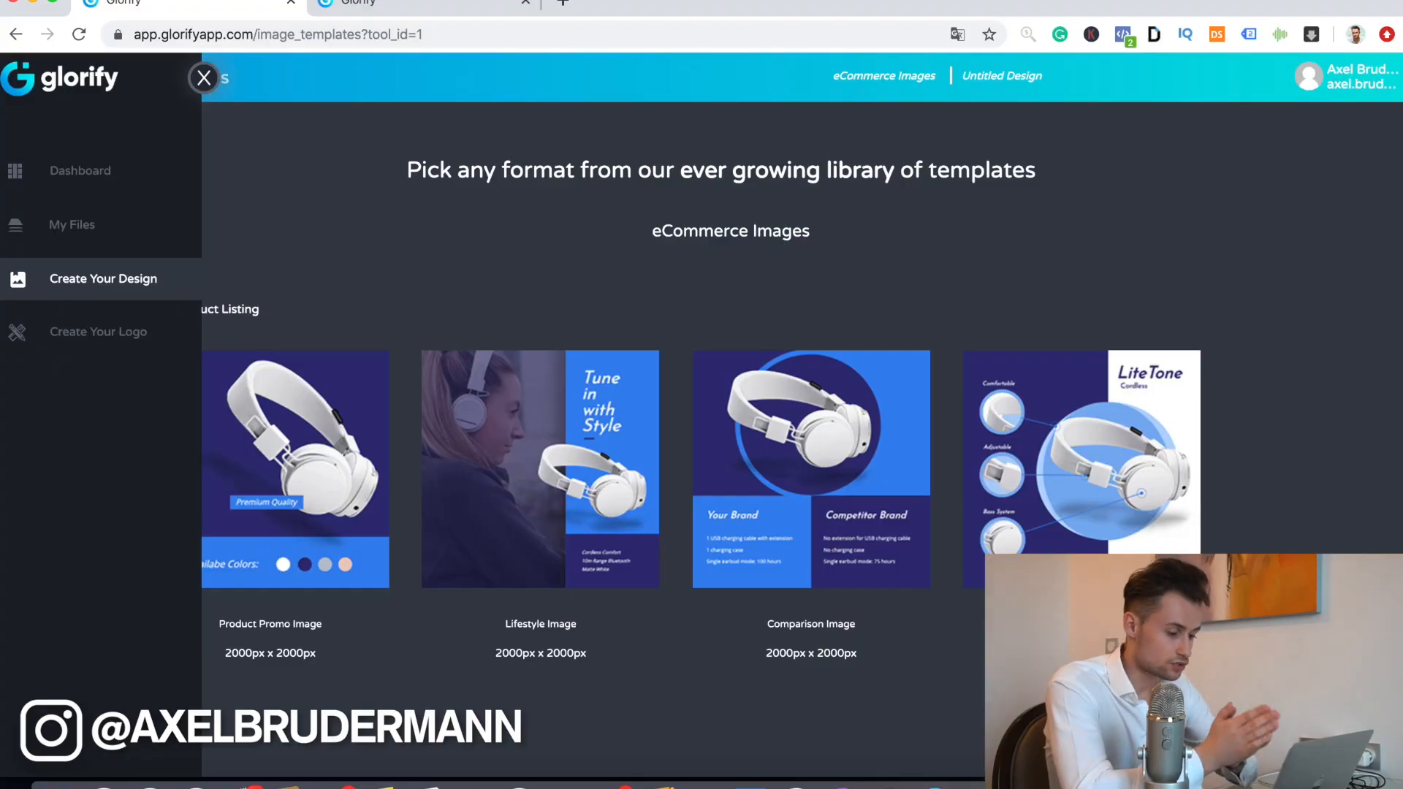
scroll(702, 439, down, 3)
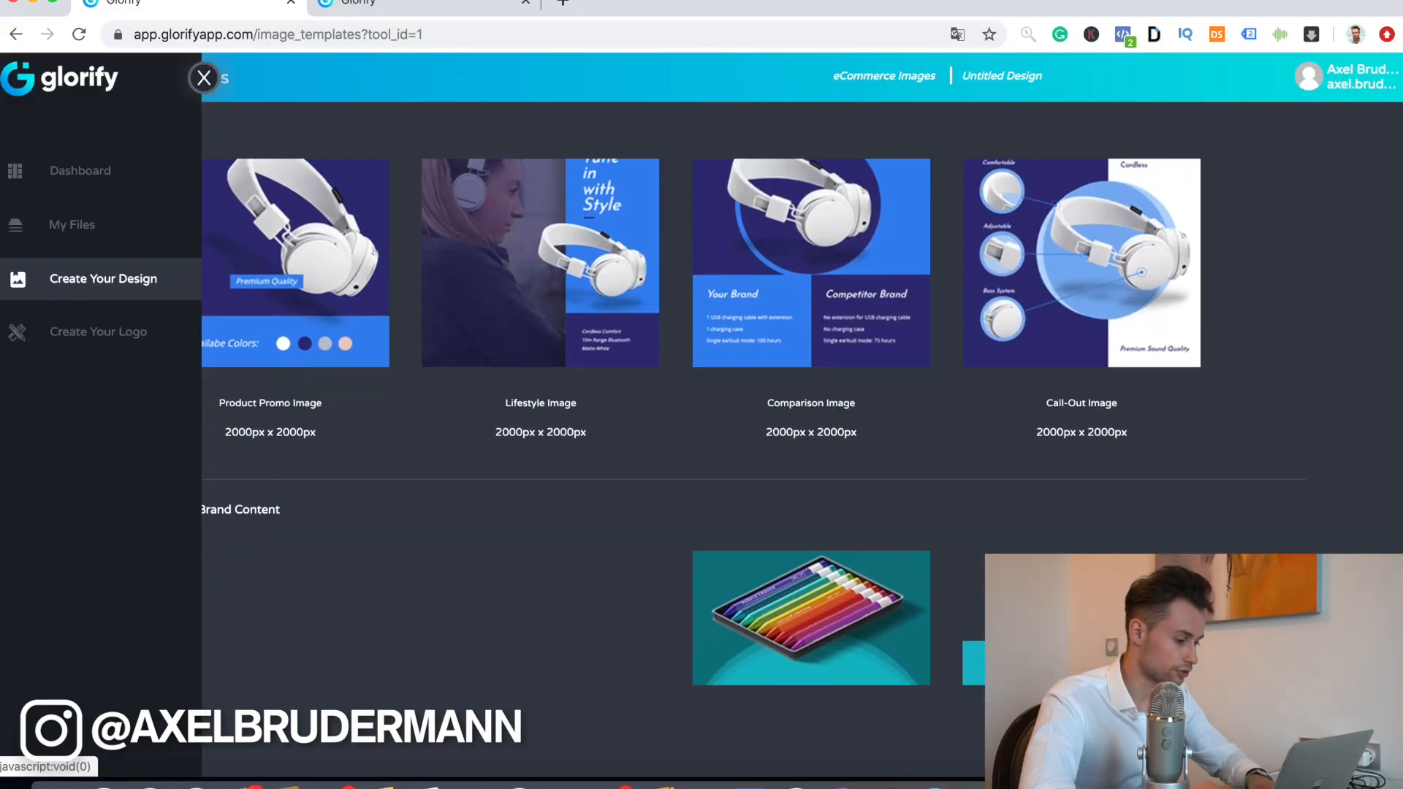
click(295, 263)
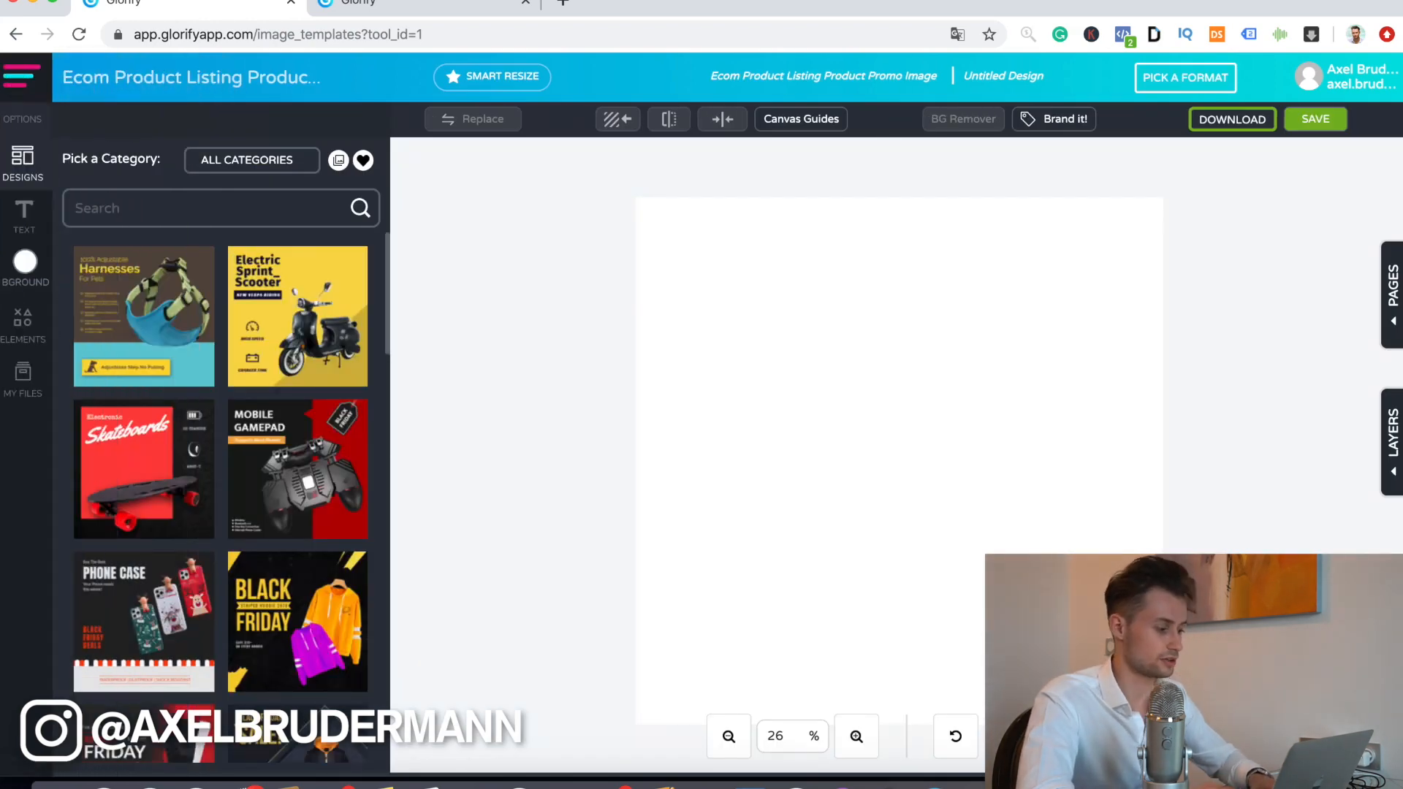
- Browse the product promo designs and filter them by the Beauty & Personal Care niche
scroll(231, 497, down, 4)
scroll(248, 402, down, 3)
scroll(249, 401, up, 7)
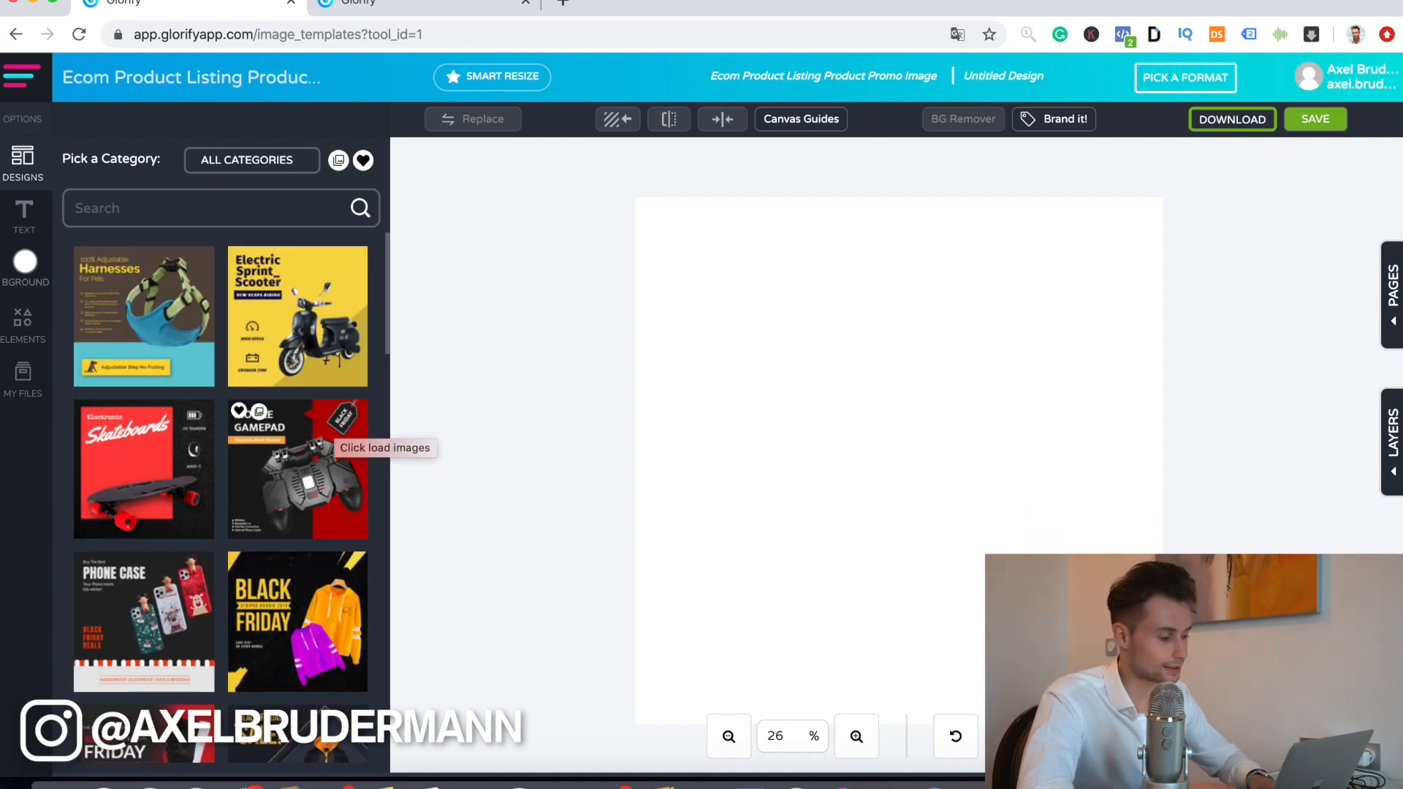
click(252, 159)
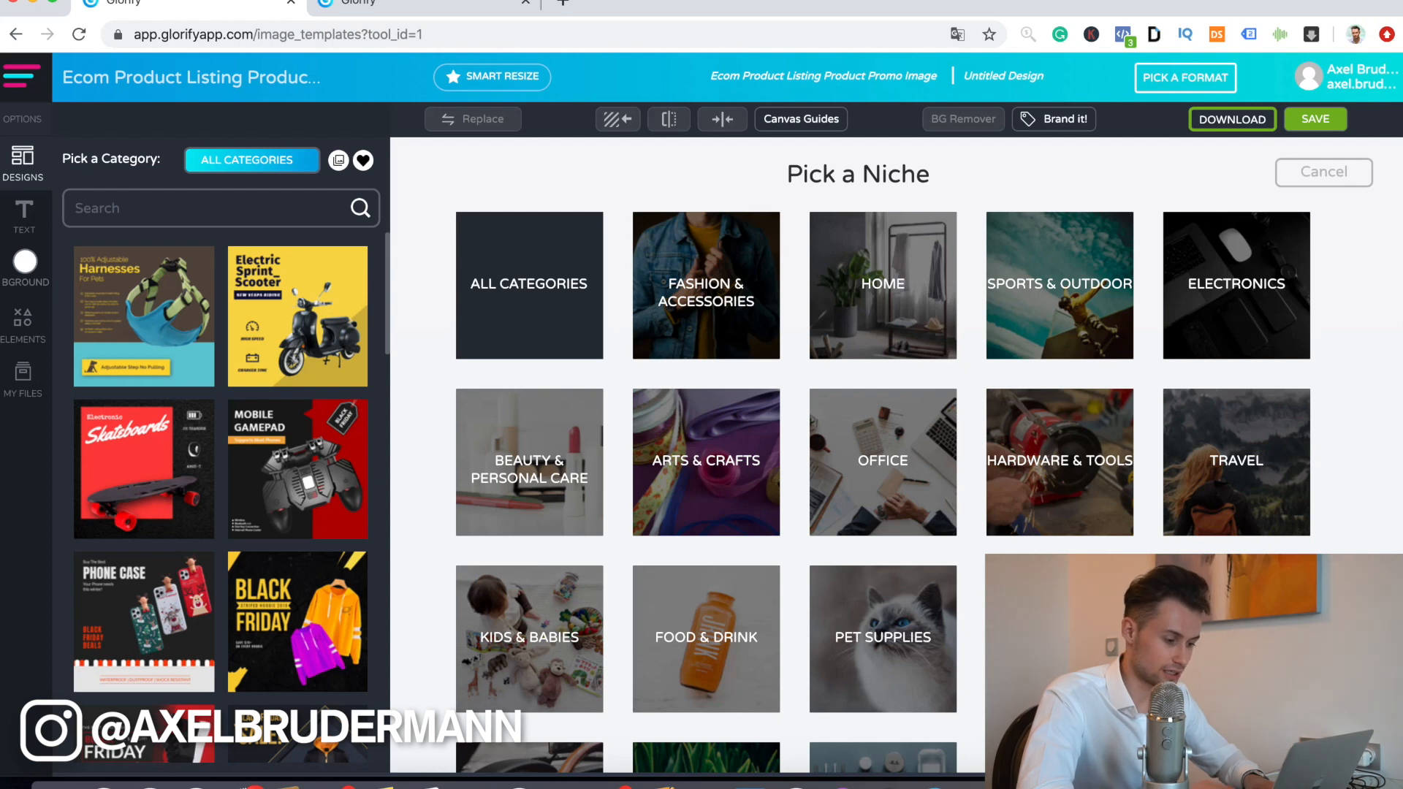
click(530, 468)
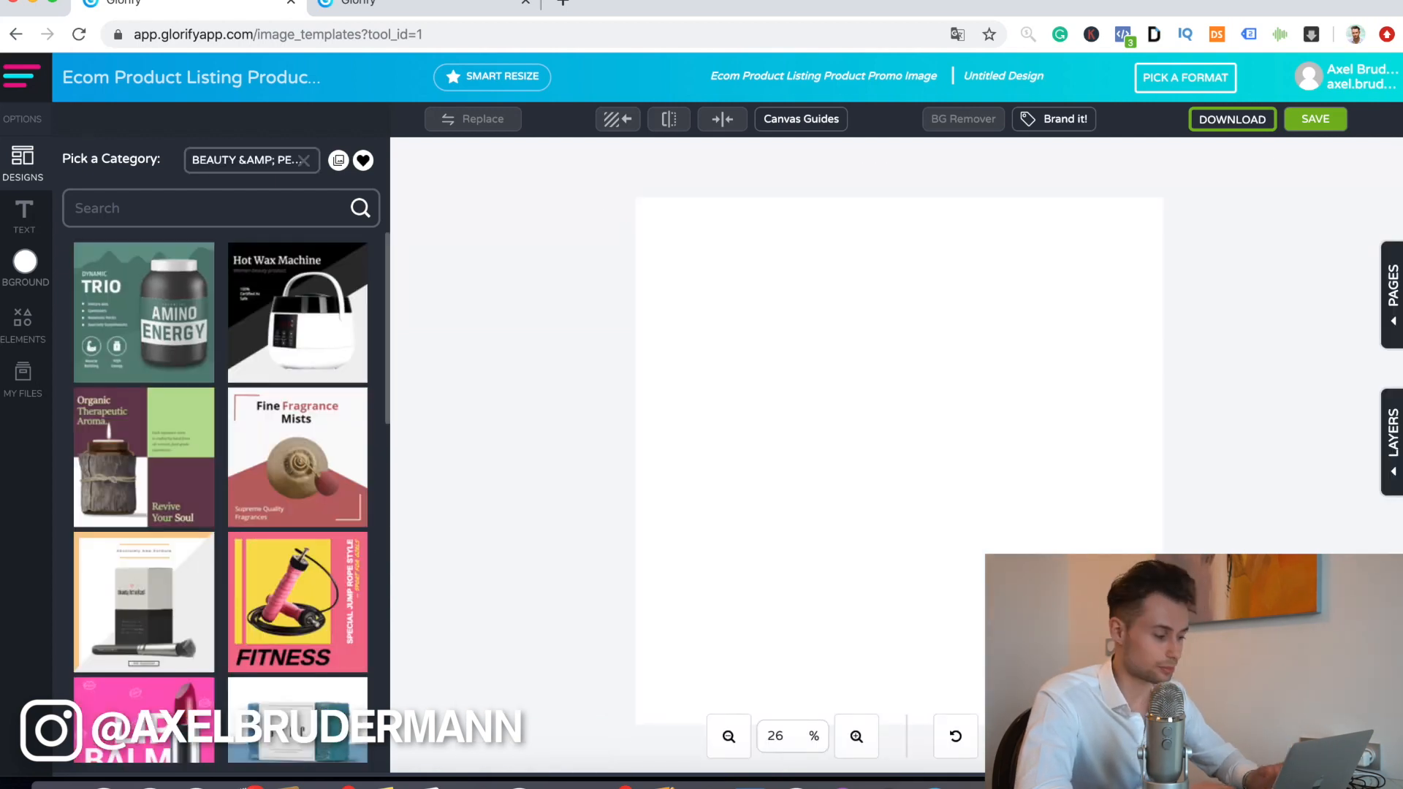
- Find the pink Lip Balm design among the beauty templates and load it onto the blank canvas
scroll(292, 344, down, 5)
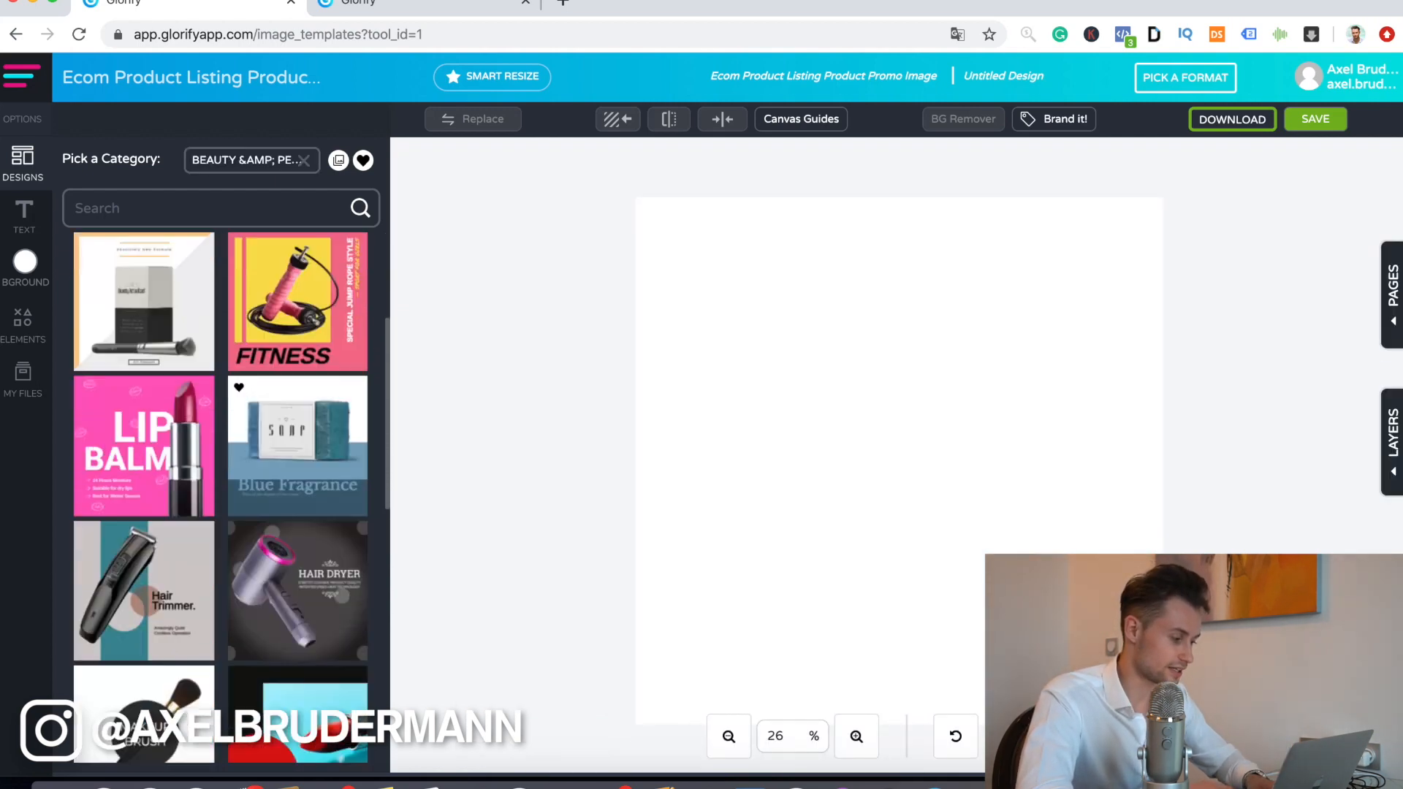
scroll(292, 380, down, 1)
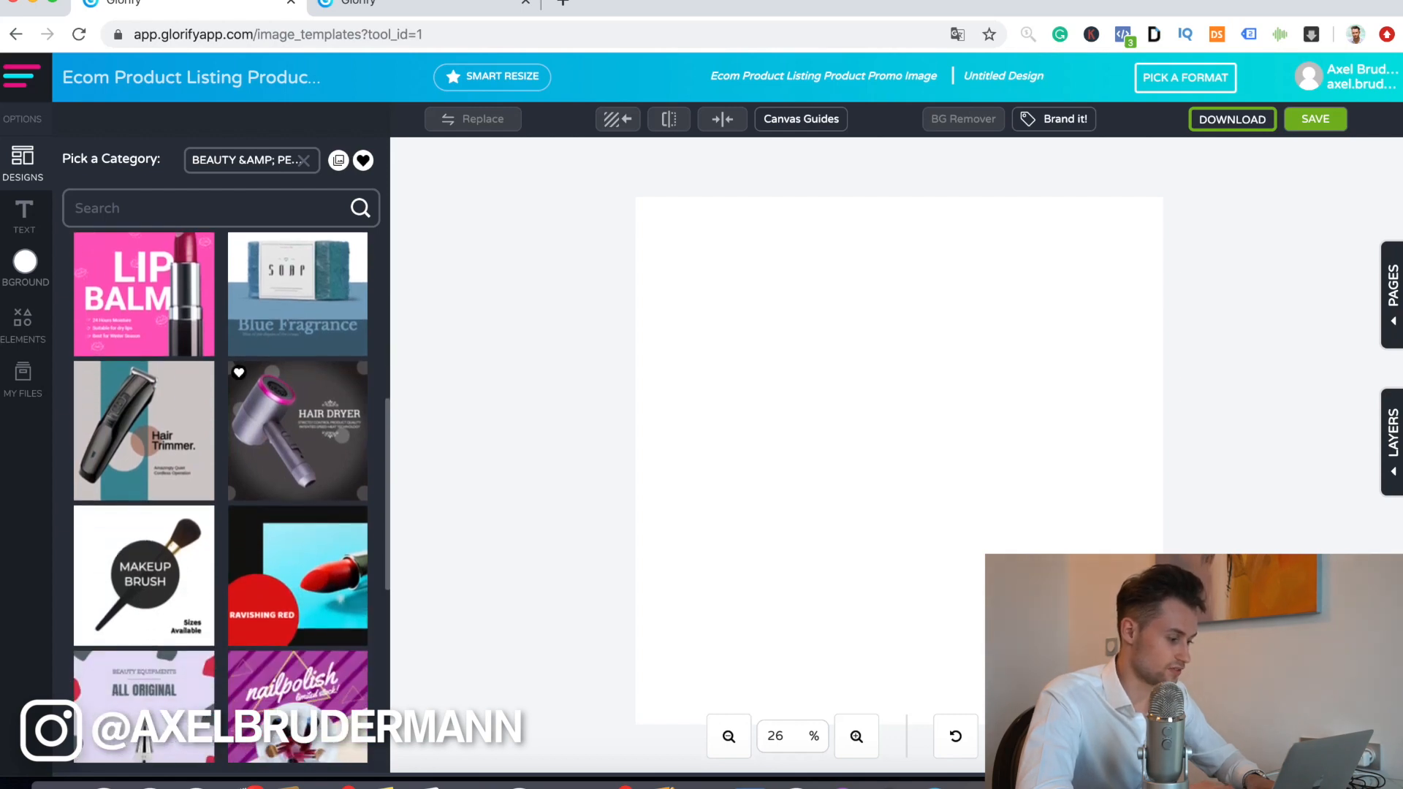
scroll(297, 453, down, 1)
scroll(297, 453, up, 2)
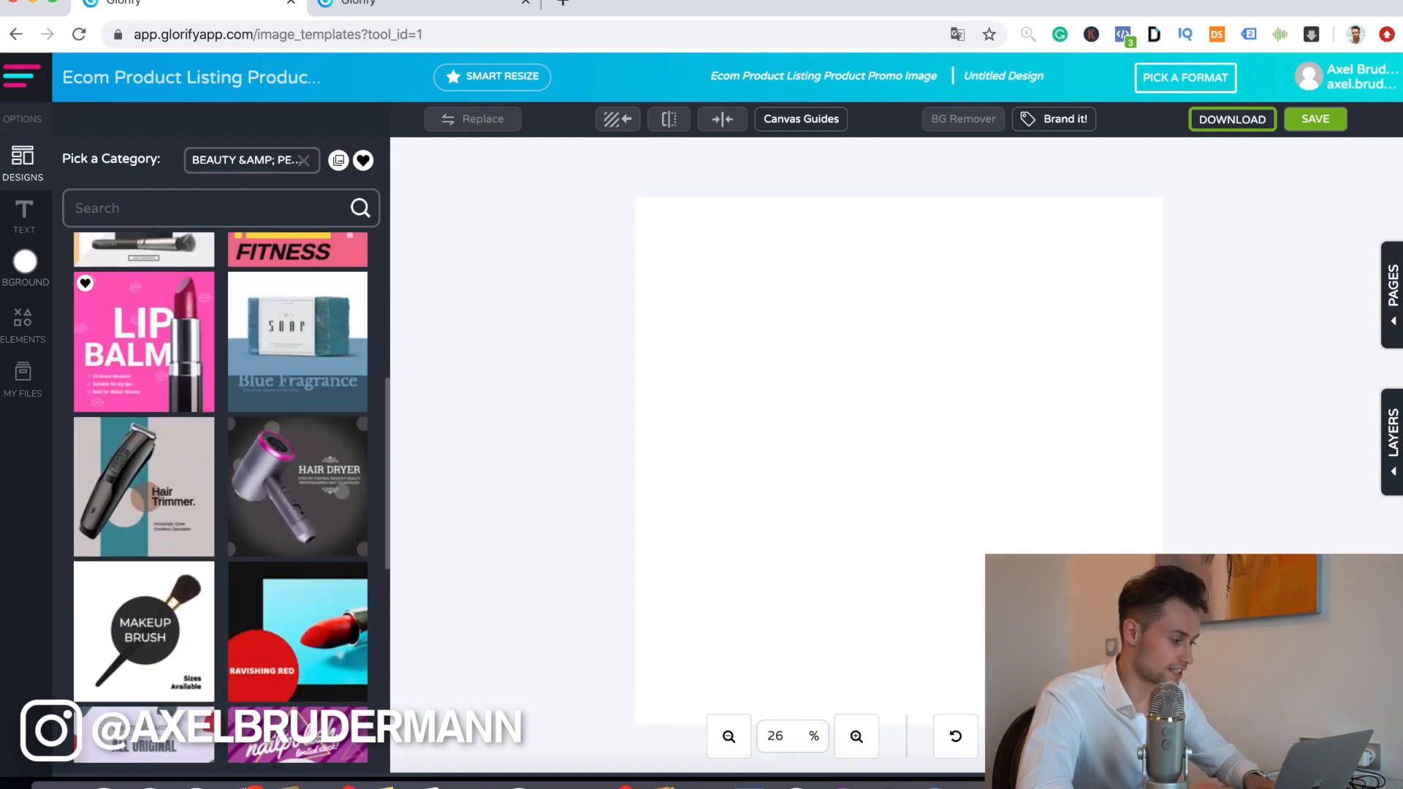
click(144, 342)
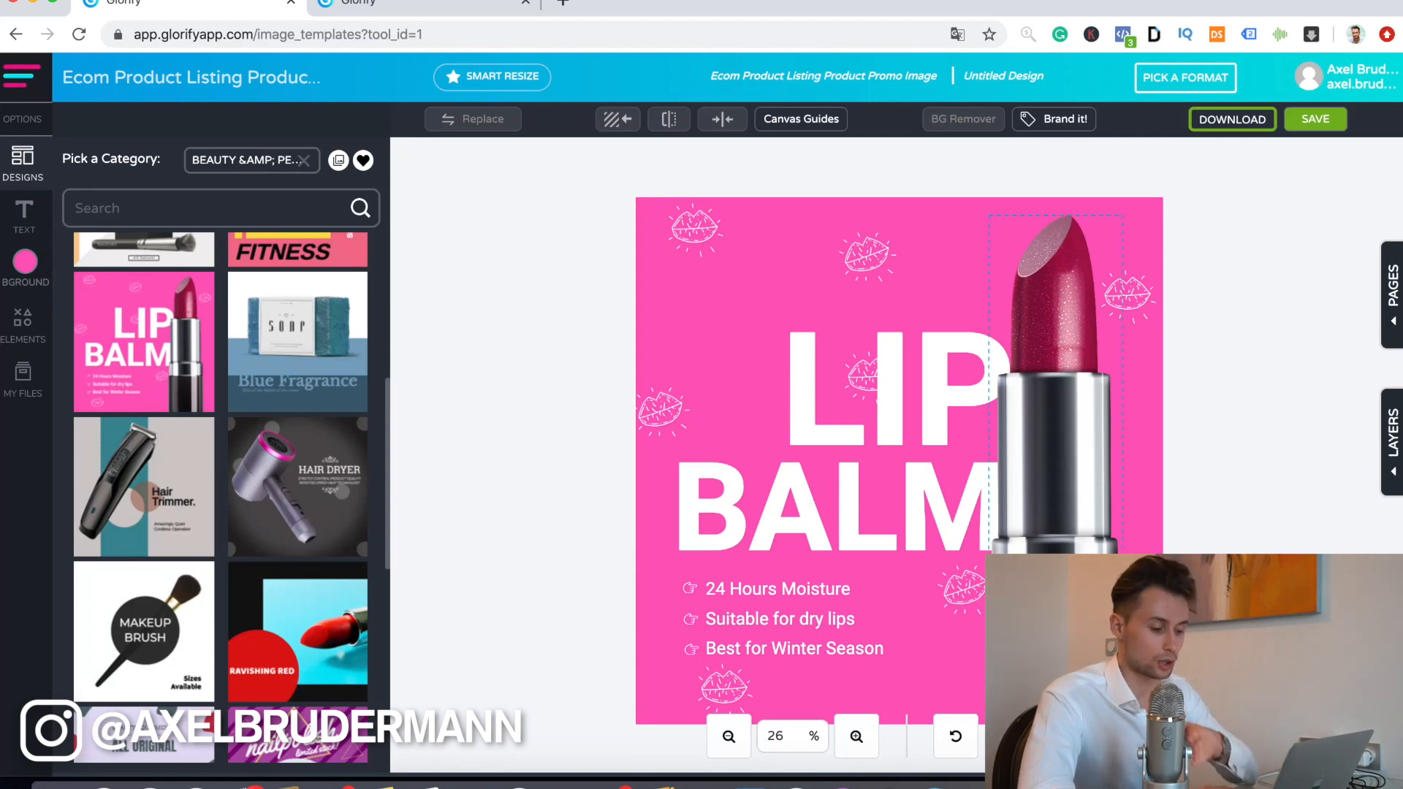
- Move the lipstick image slightly upward and inspect the feature text, the lips pattern group and the background and text options
drag(1054, 409, 1059, 377)
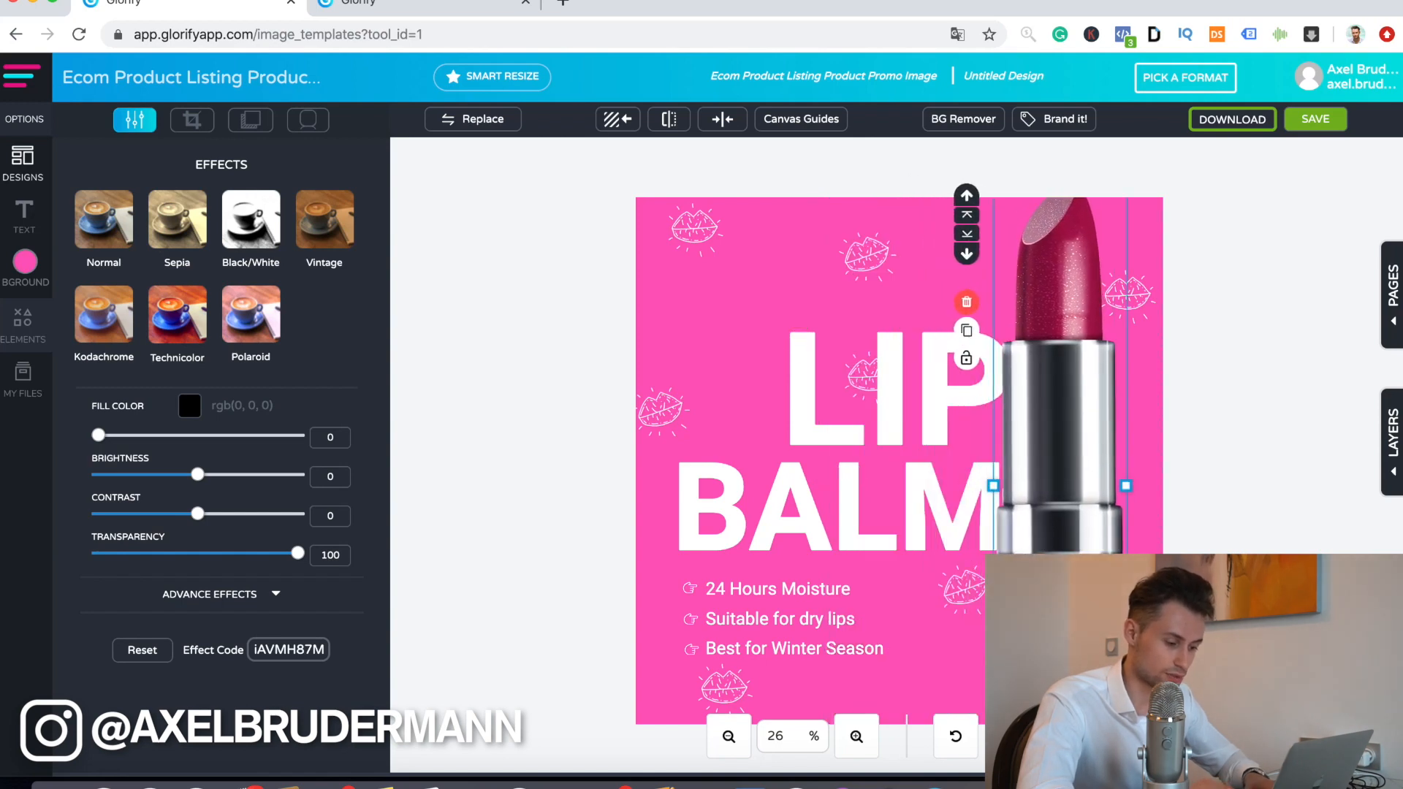
click(1235, 372)
click(812, 618)
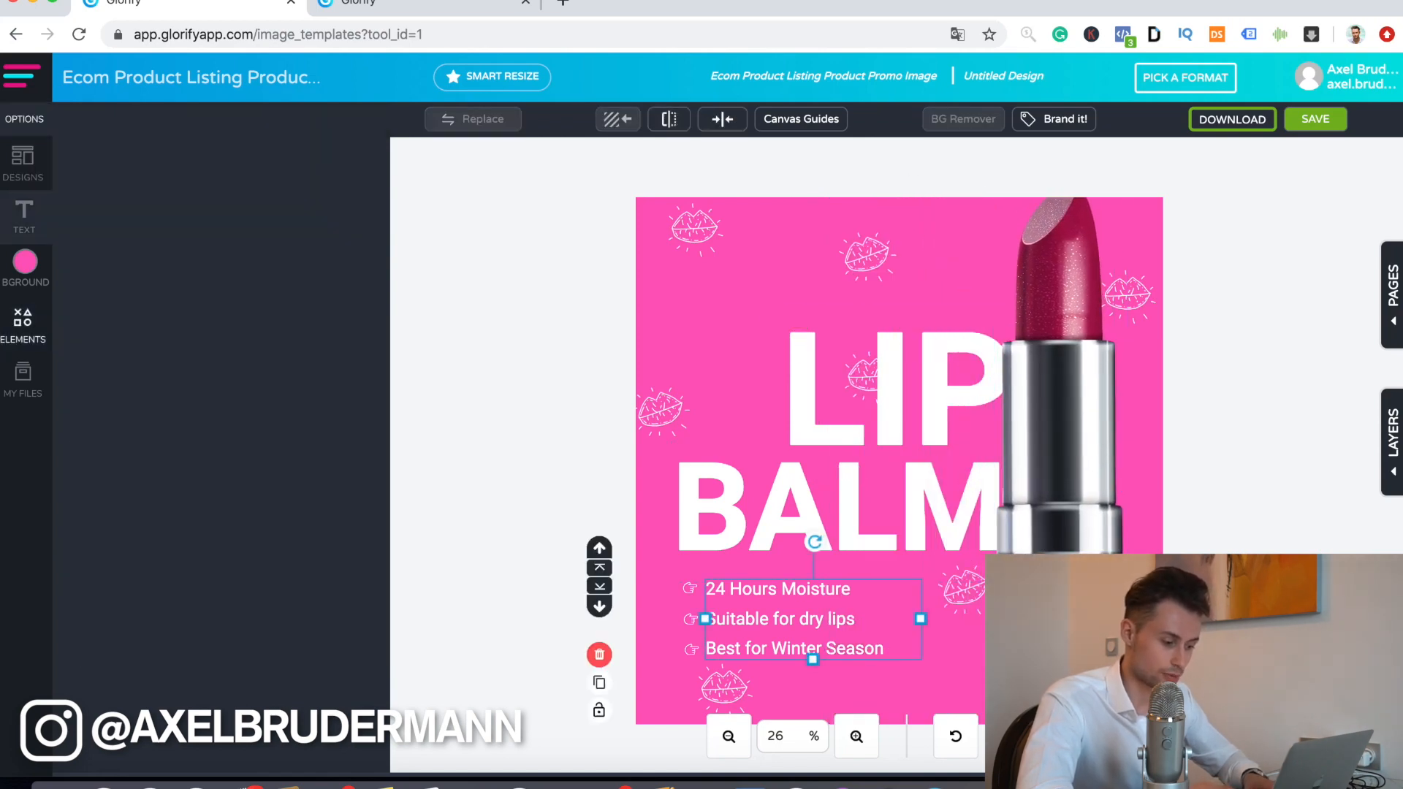
click(963, 587)
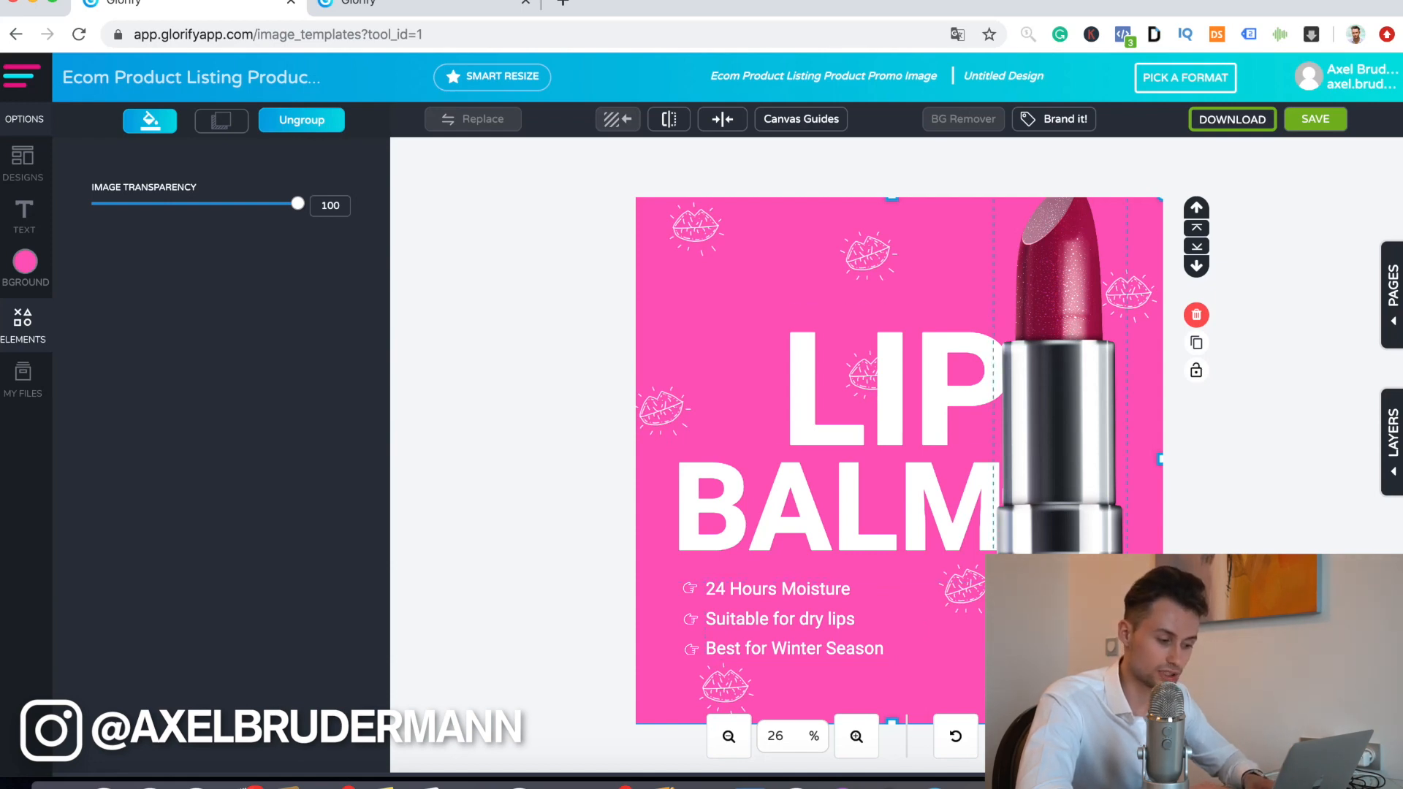
click(1059, 438)
click(760, 300)
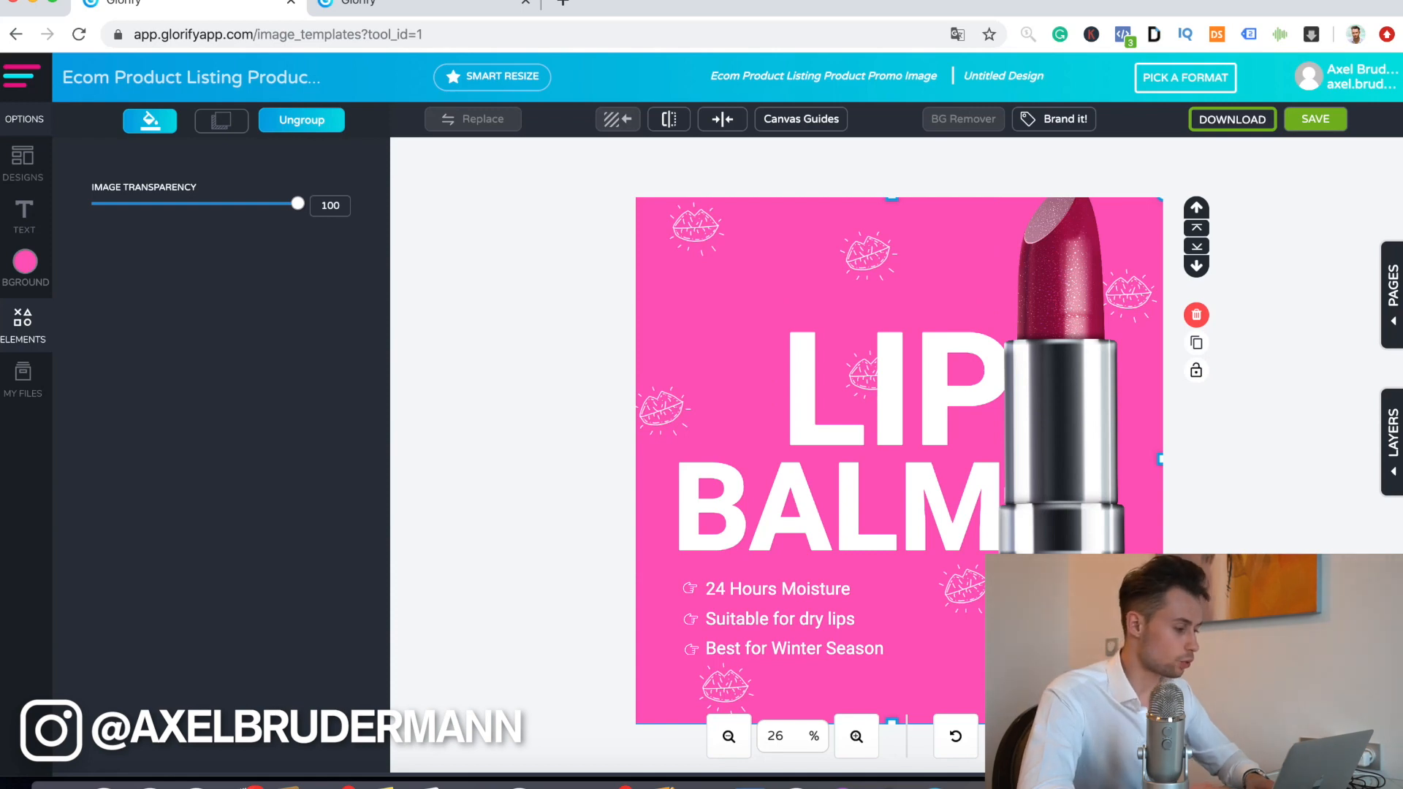
click(25, 269)
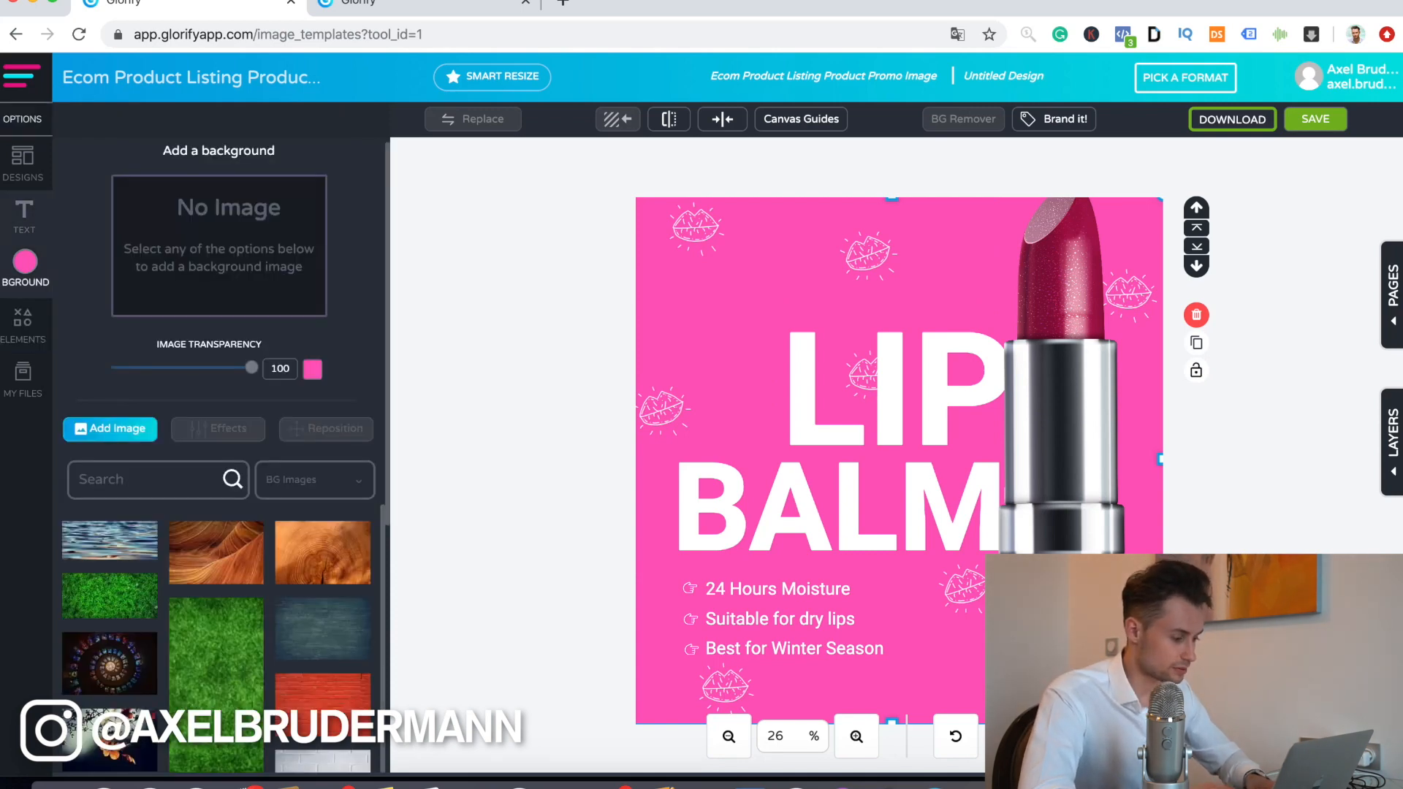
click(24, 215)
- Clear the Beauty & Personal Care filter and replace the canvas design with the Black Friday Sale X-Weave Sneakers template
click(22, 162)
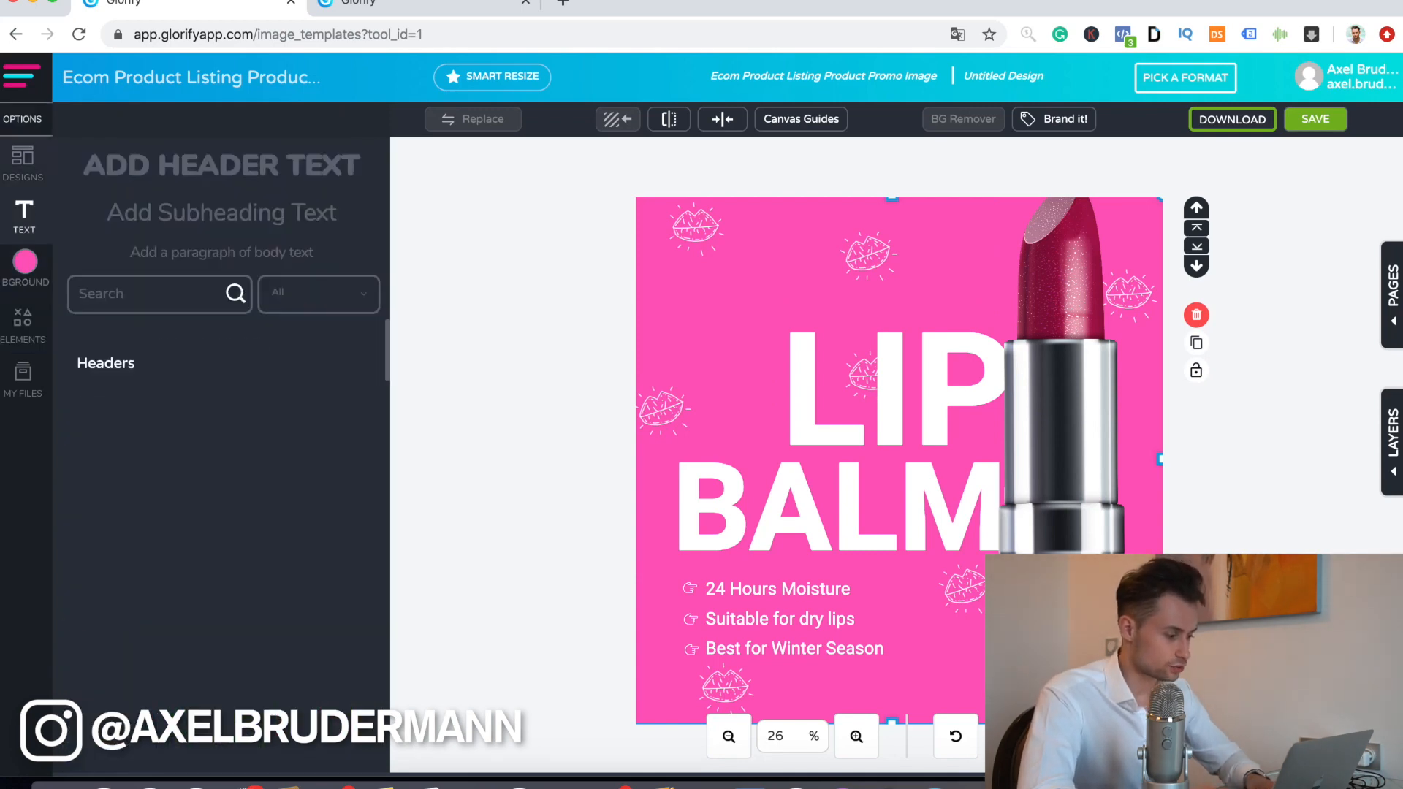
scroll(220, 497, down, 5)
scroll(219, 497, down, 5)
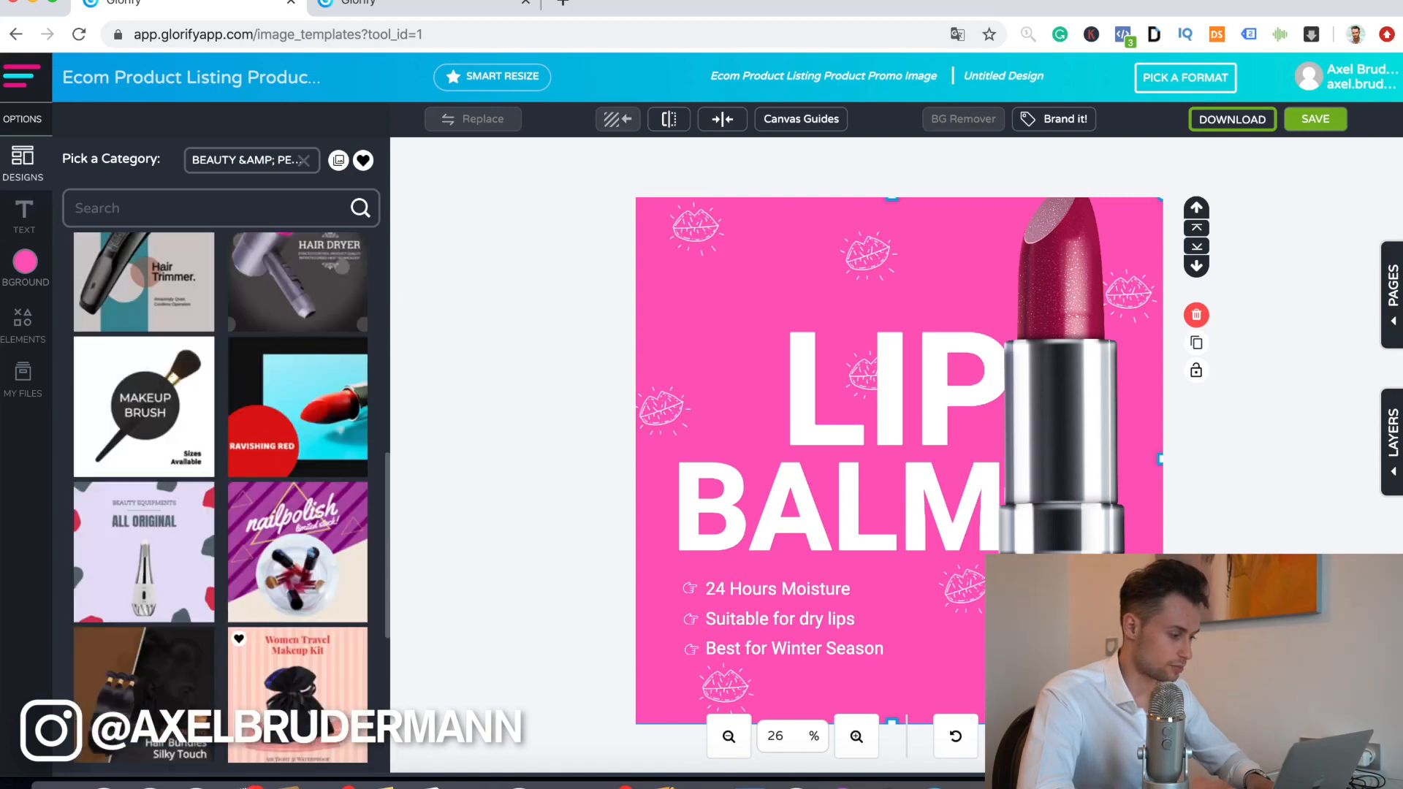
click(304, 160)
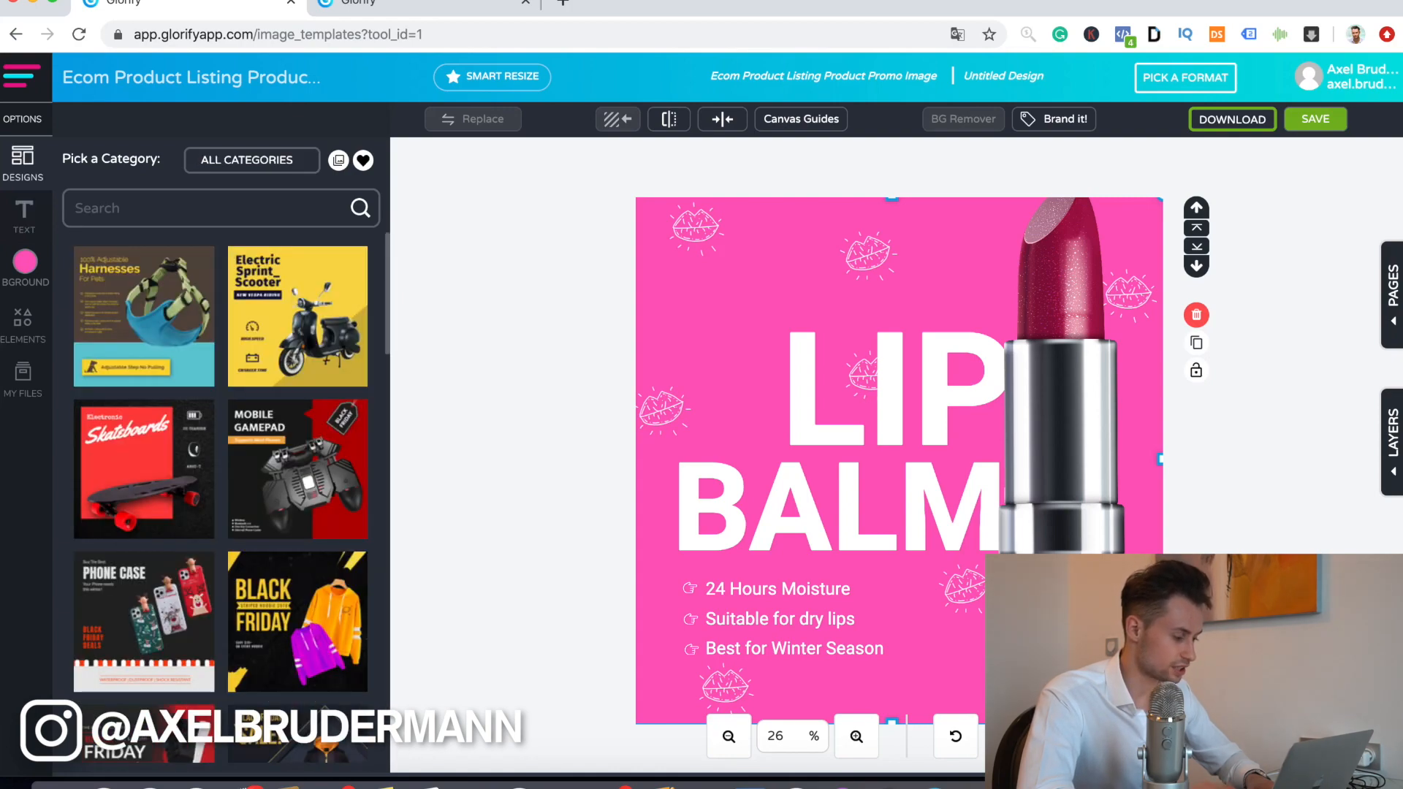
scroll(146, 563, down, 5)
scroll(146, 563, down, 2)
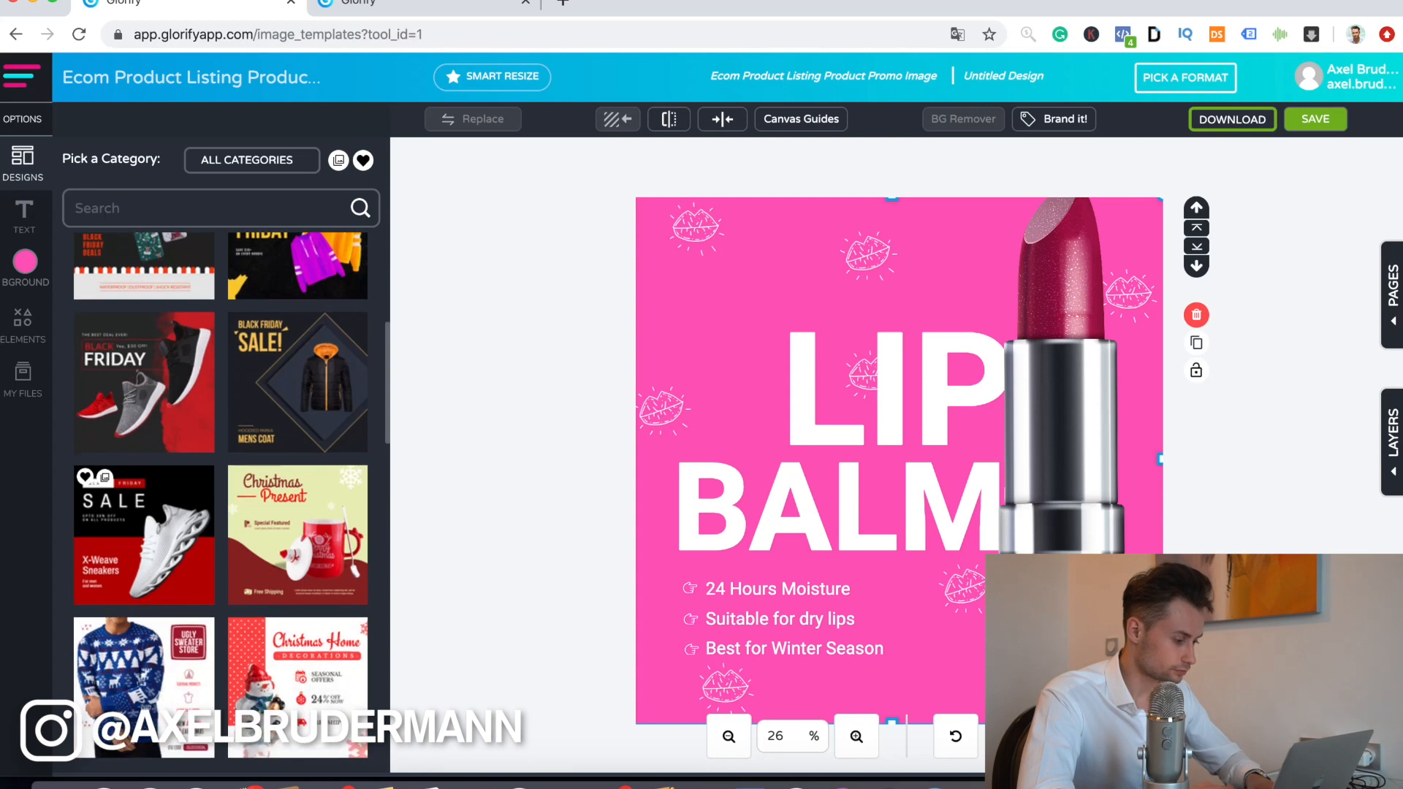
click(144, 541)
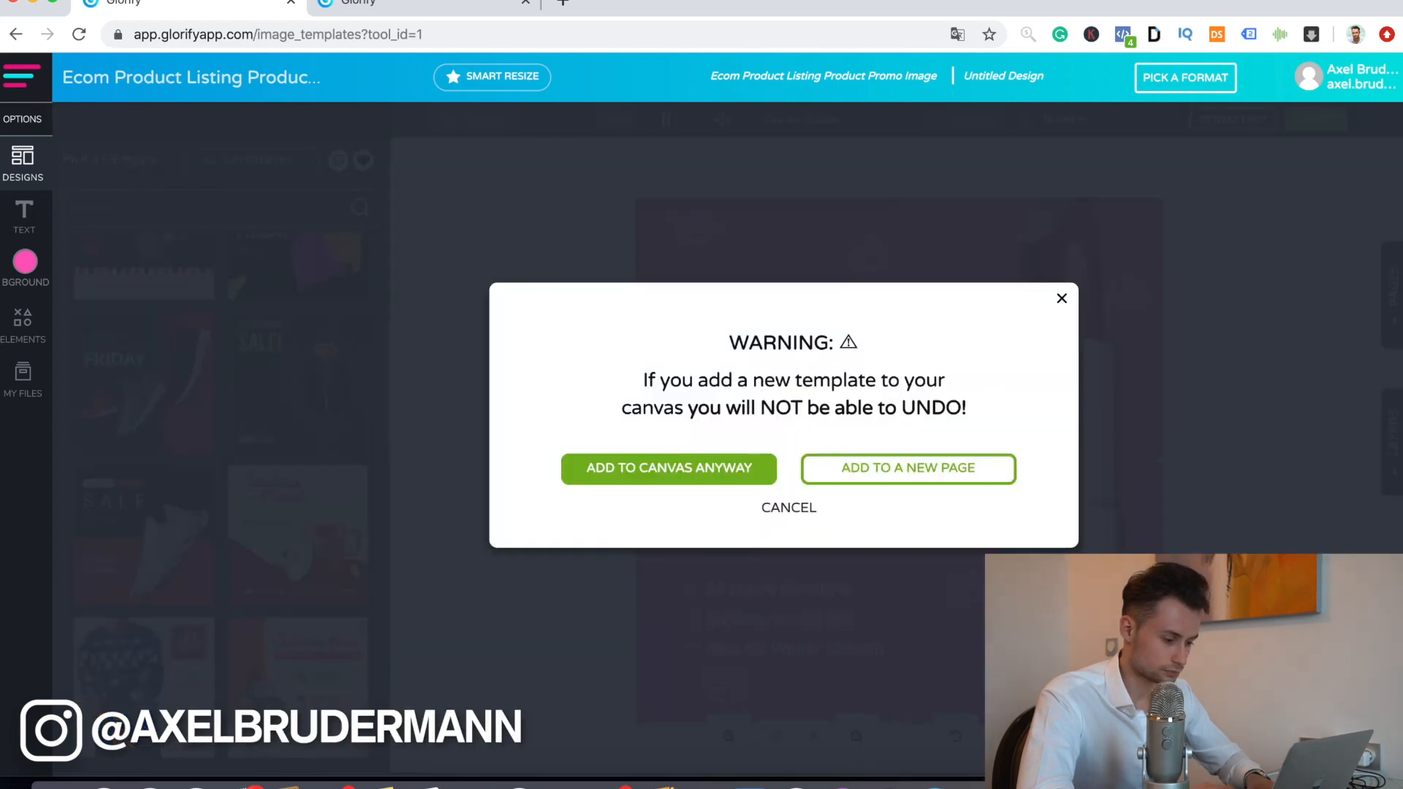
click(668, 468)
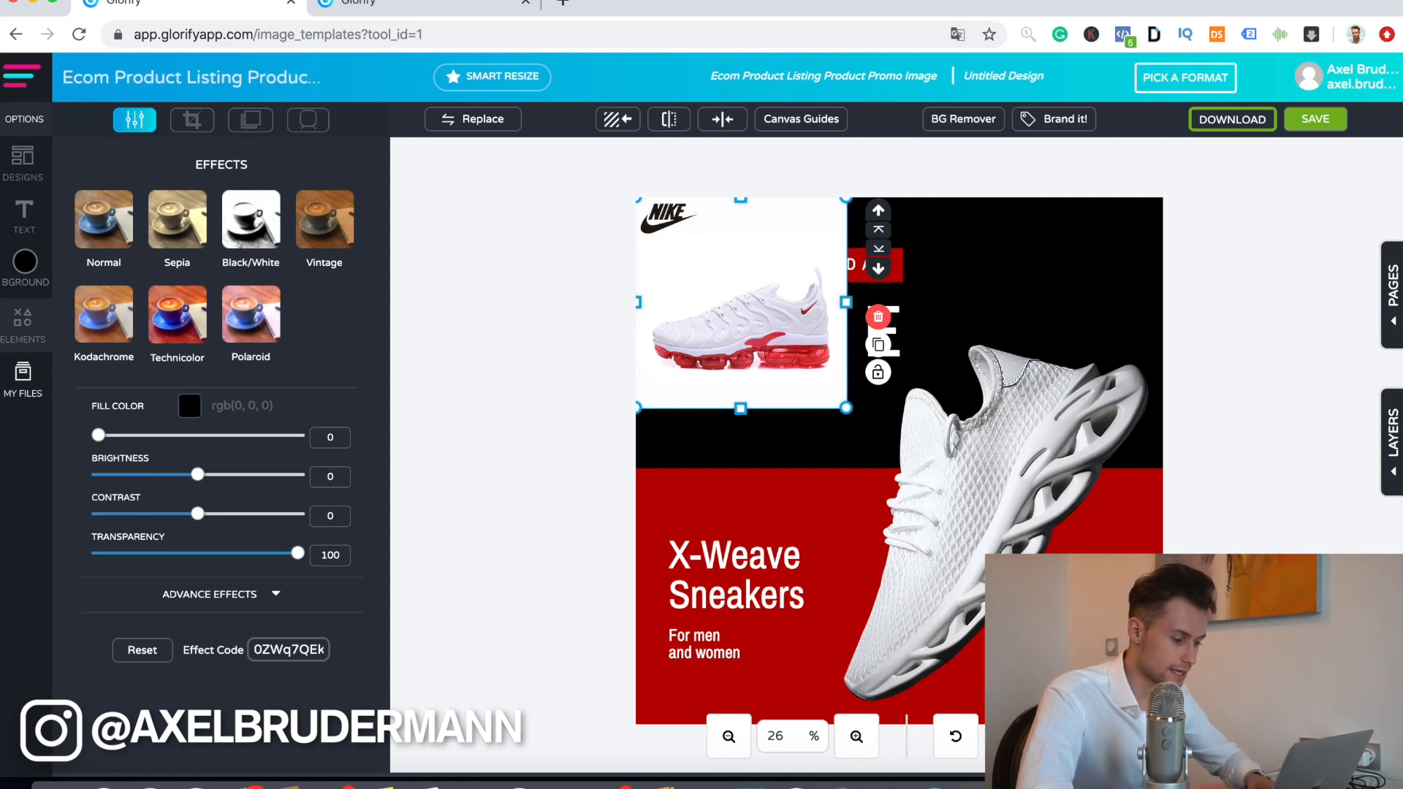
- Move the Nike sneaker image to the middle of the canvas and enlarge it to cover most of the design
drag(740, 302, 840, 439)
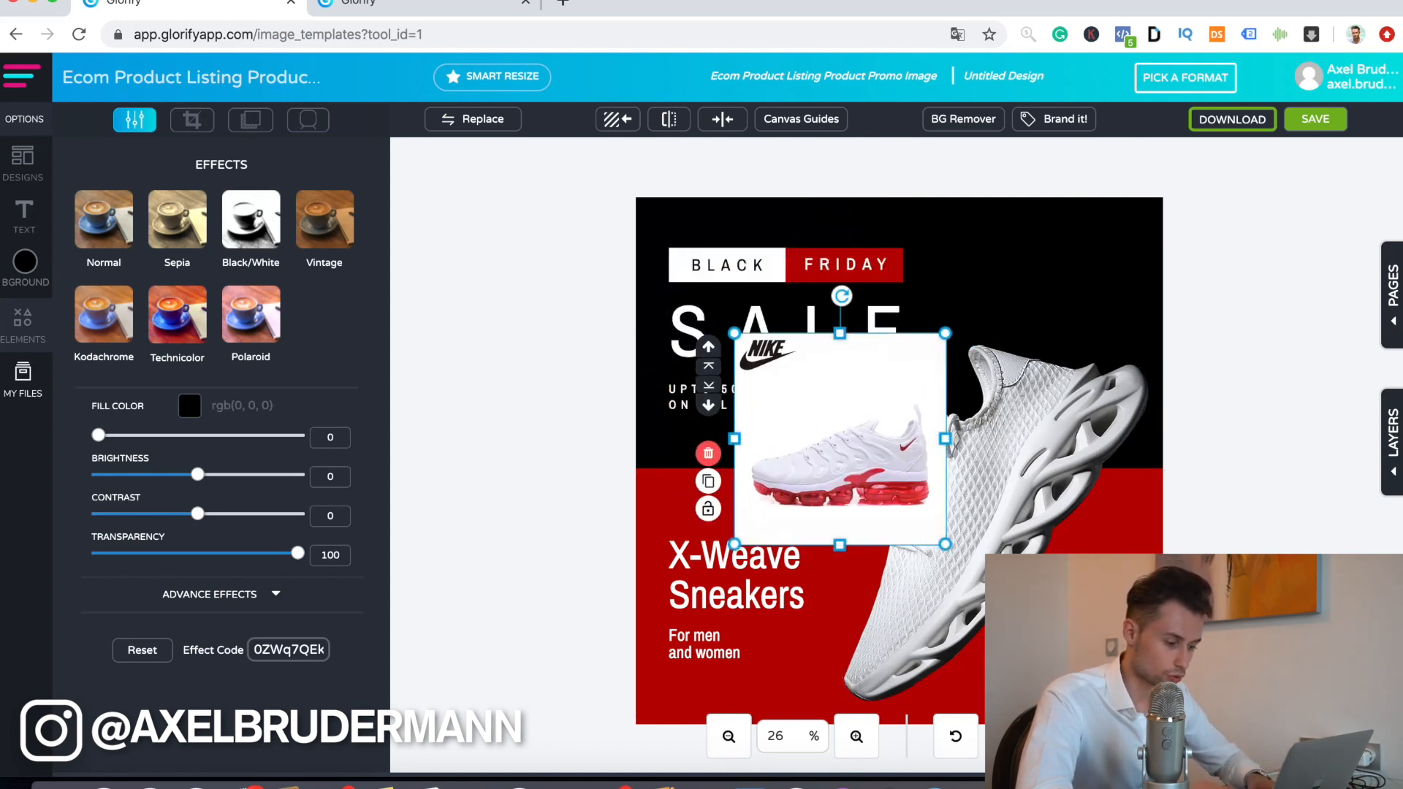
drag(945, 545, 1048, 647)
drag(840, 438, 909, 440)
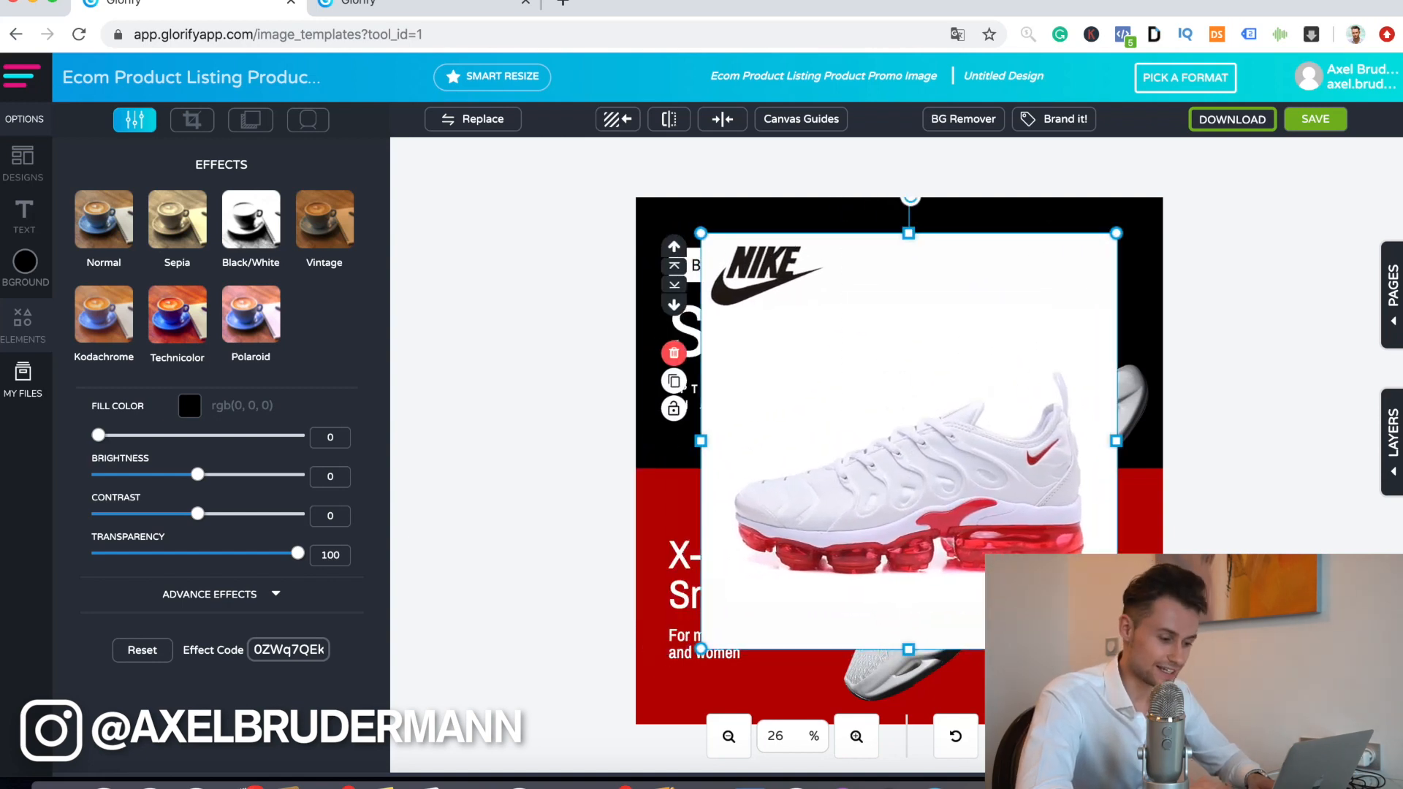
click(23, 326)
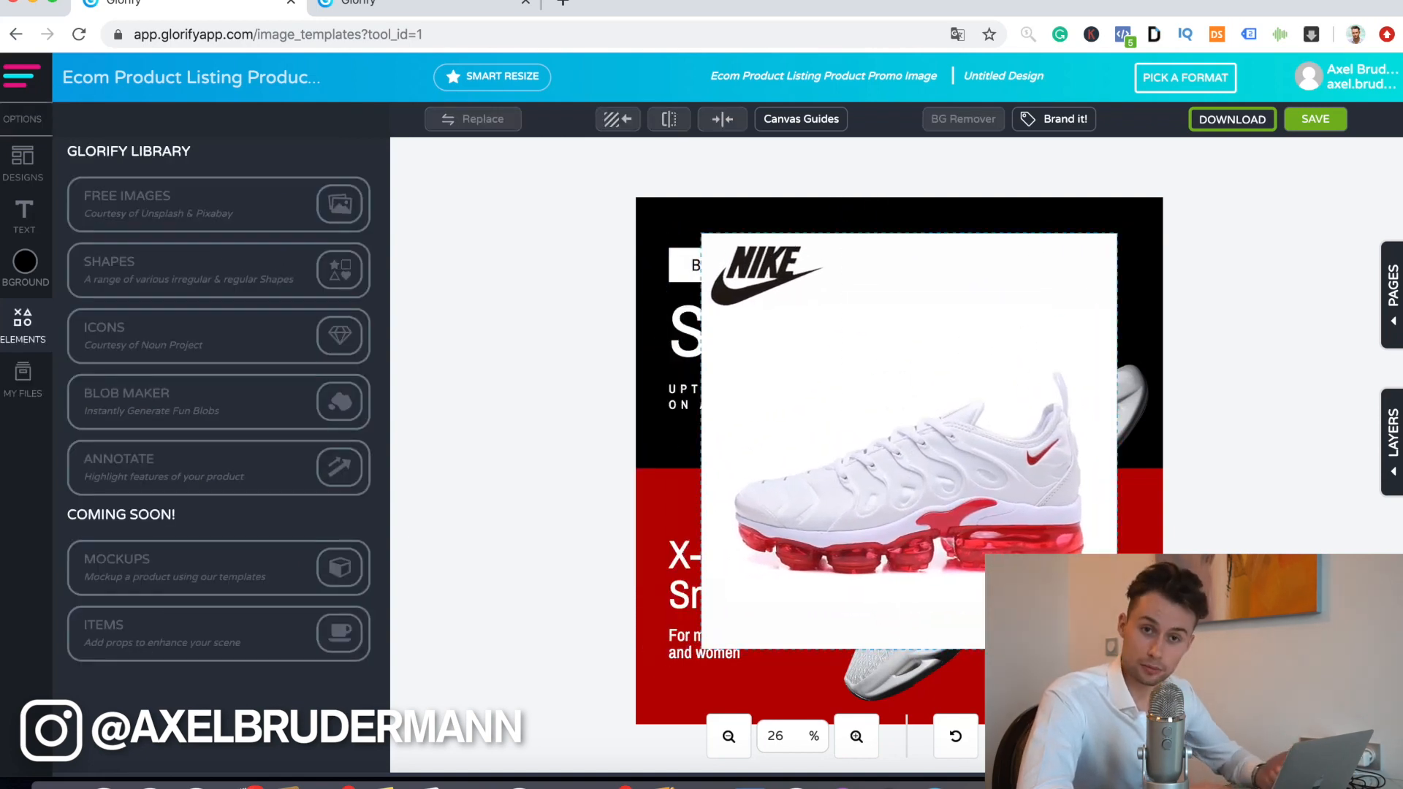
- Remove the background from the Nike sneaker image, marking the leftover areas along the sole for removal, and apply the cutout
click(909, 440)
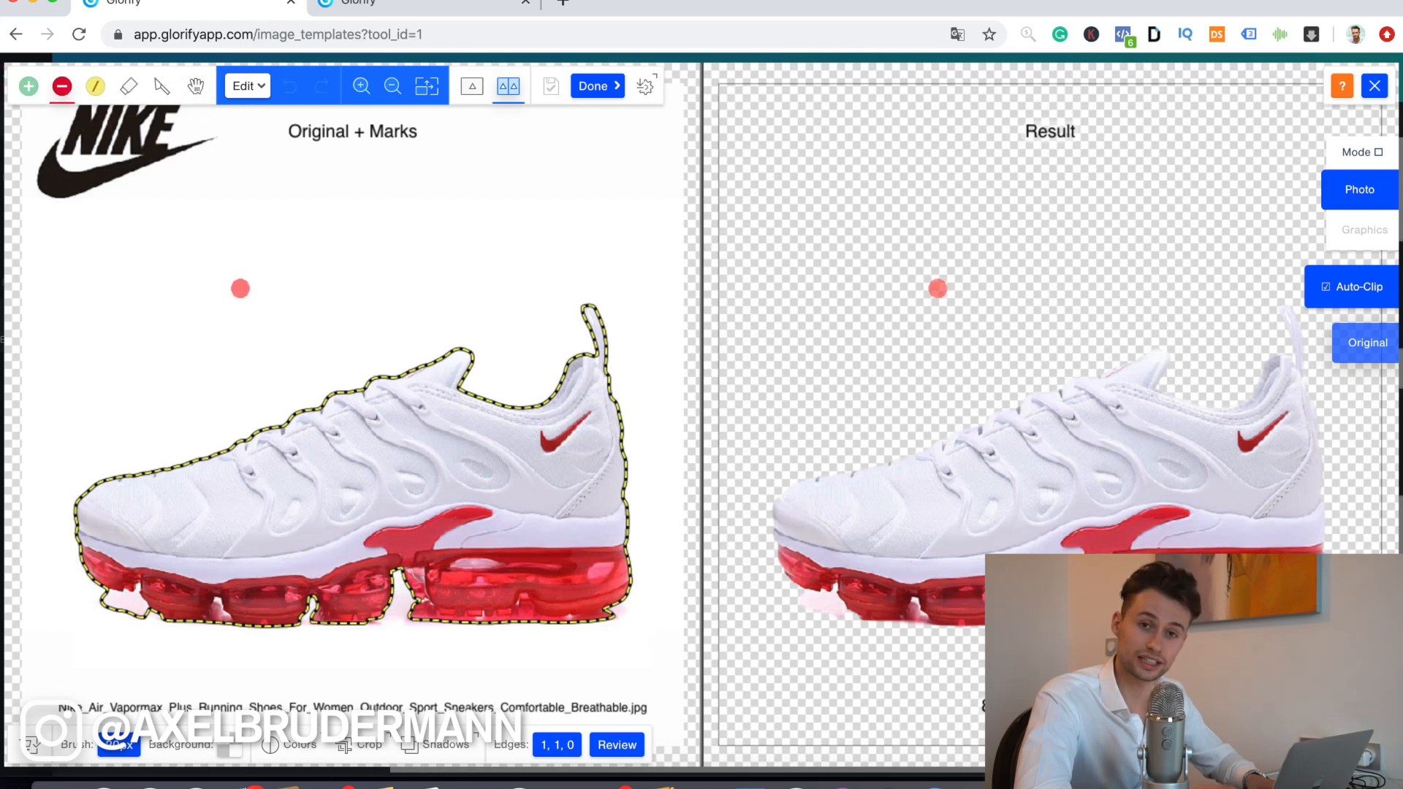
click(118, 608)
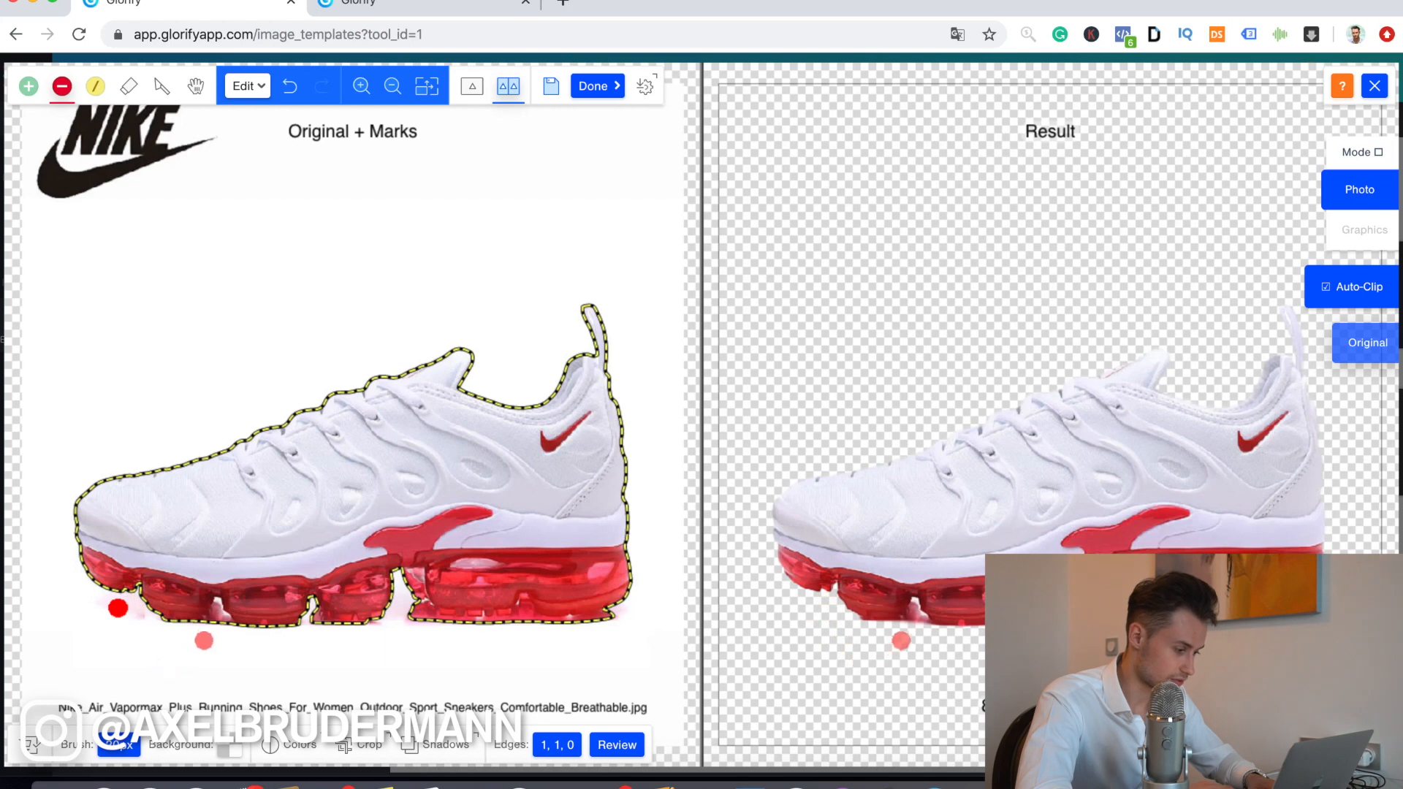
click(220, 621)
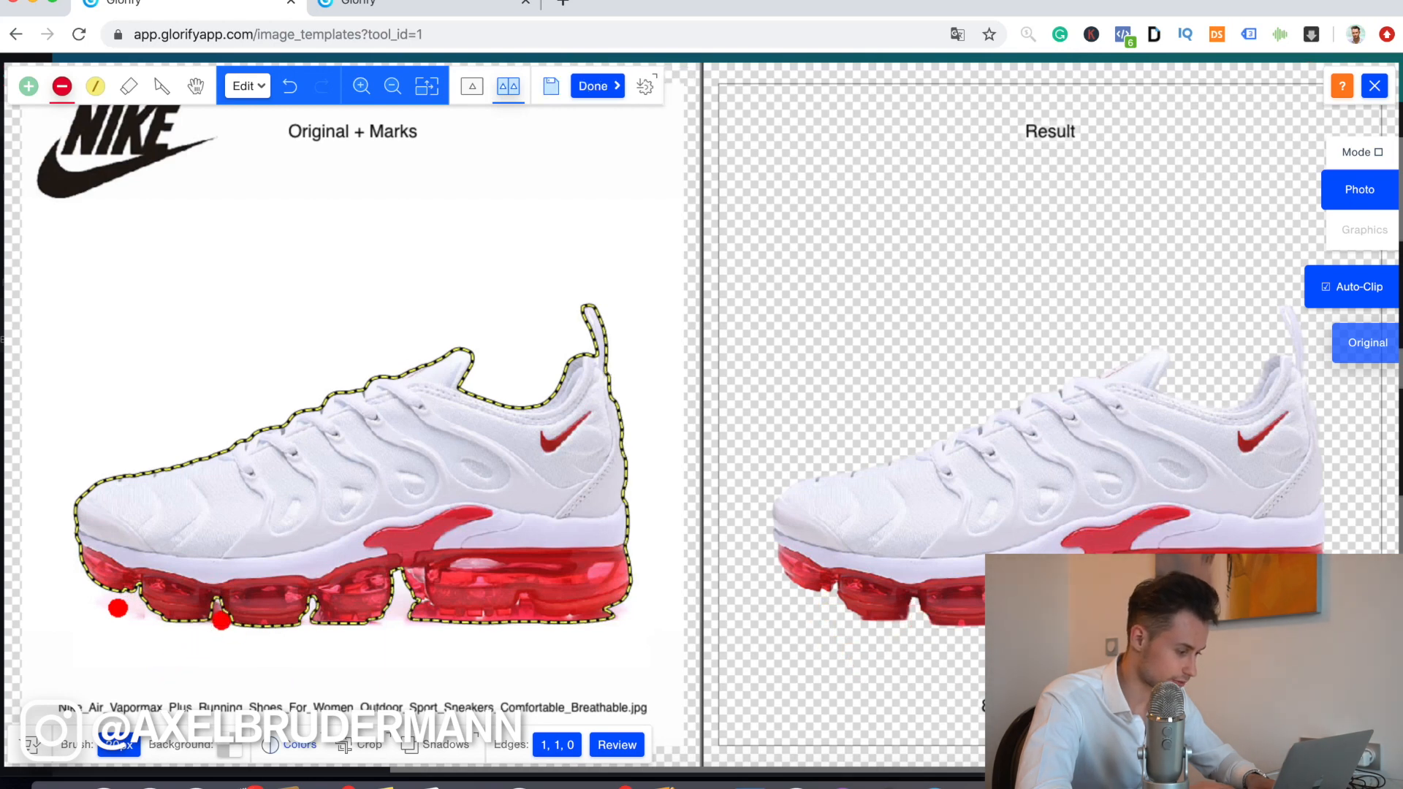
click(393, 625)
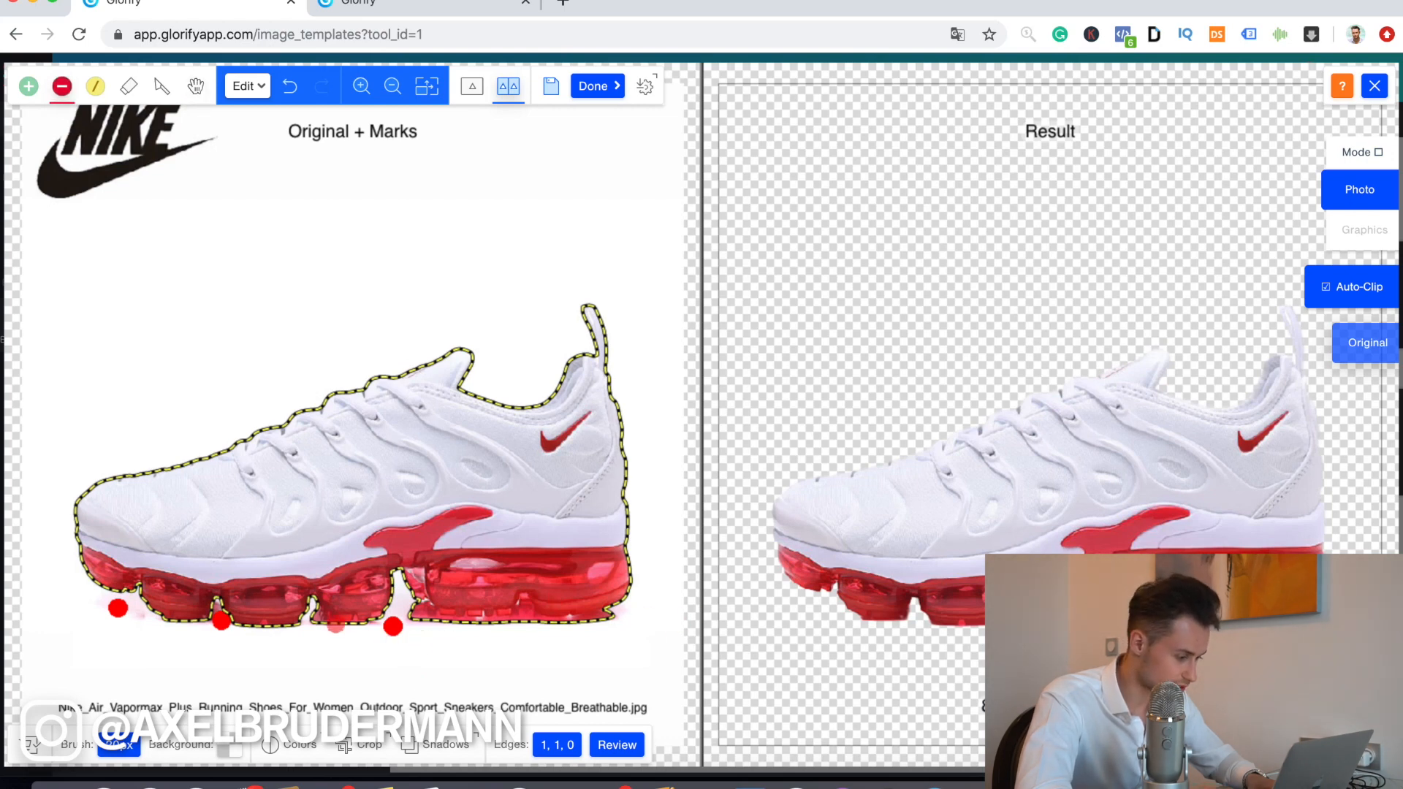
click(311, 621)
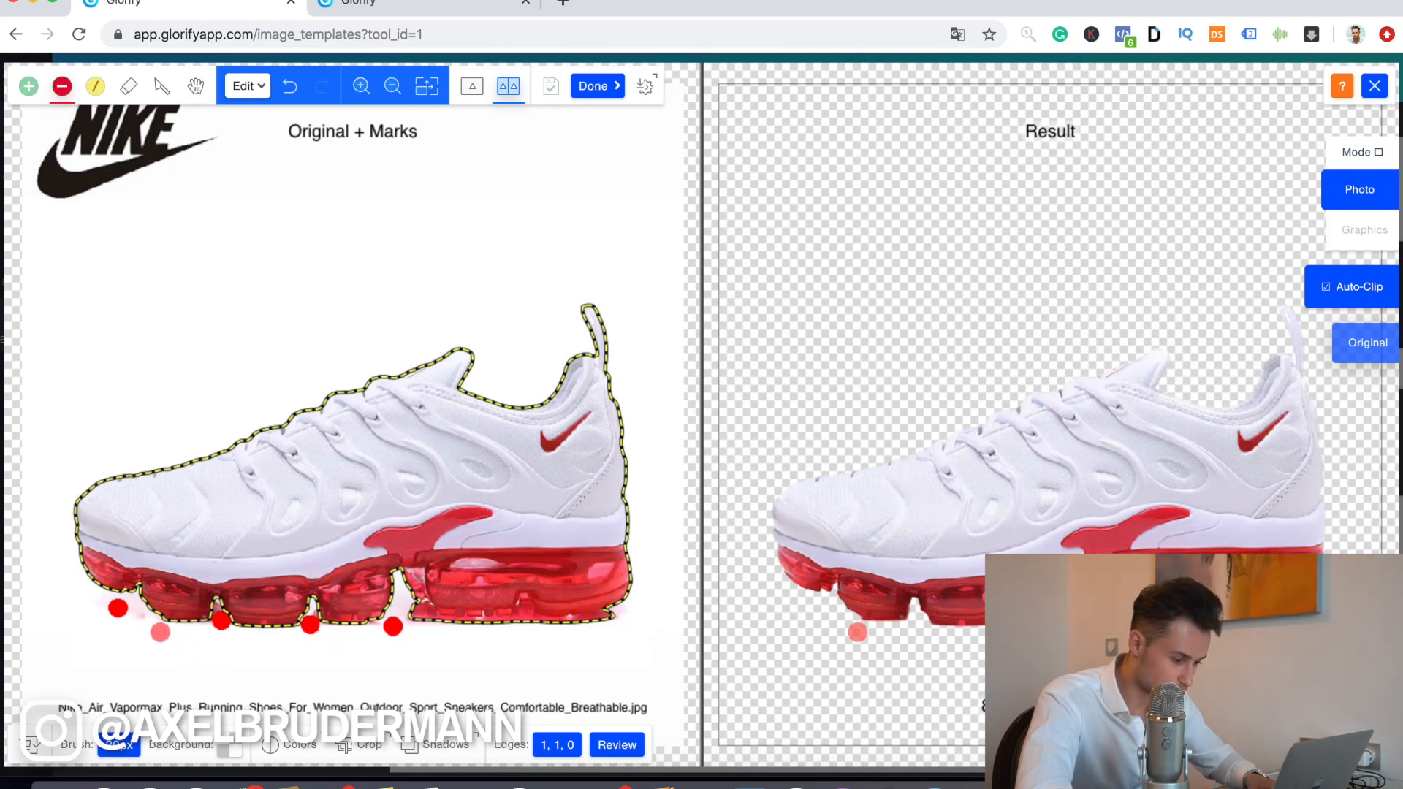
click(163, 627)
click(417, 614)
click(604, 623)
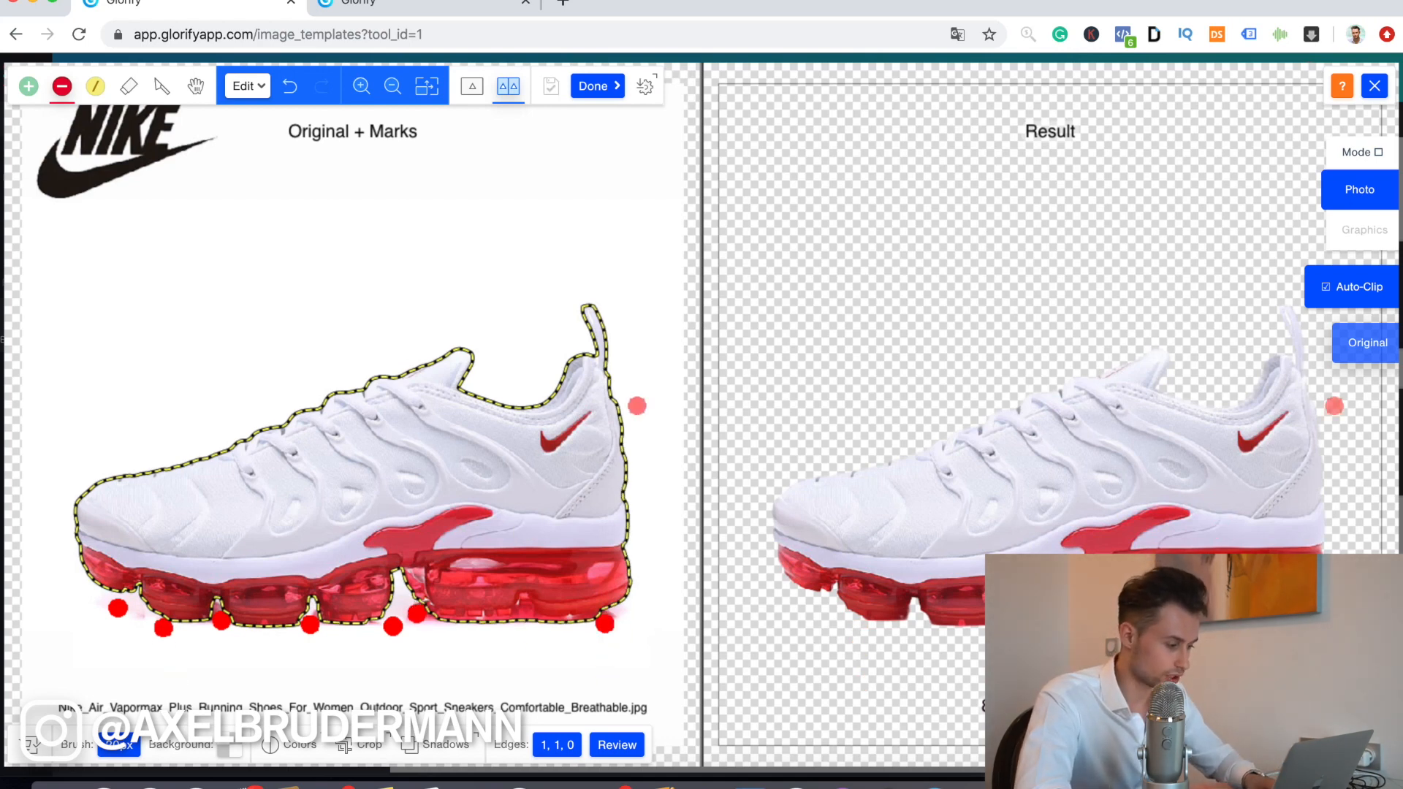
key(space)
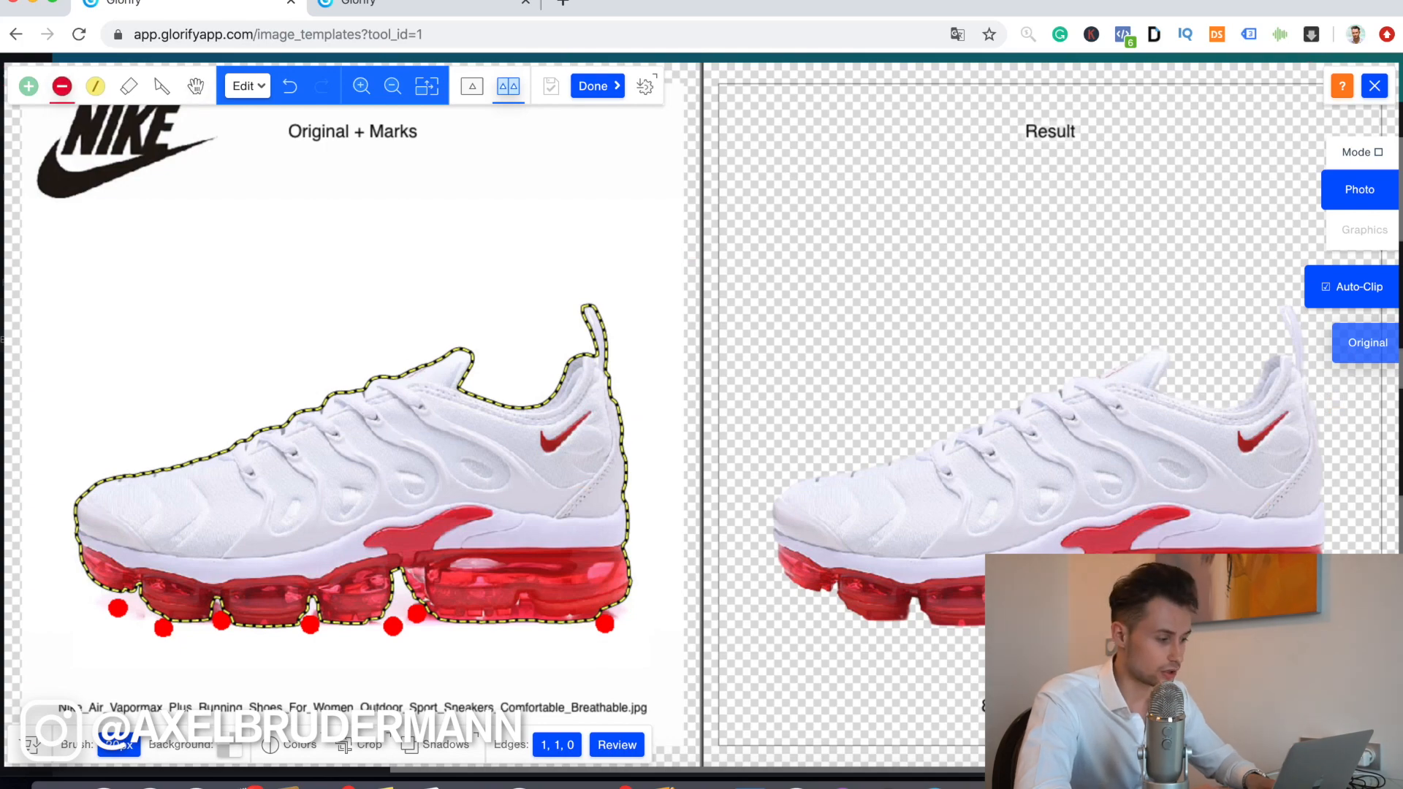
click(597, 85)
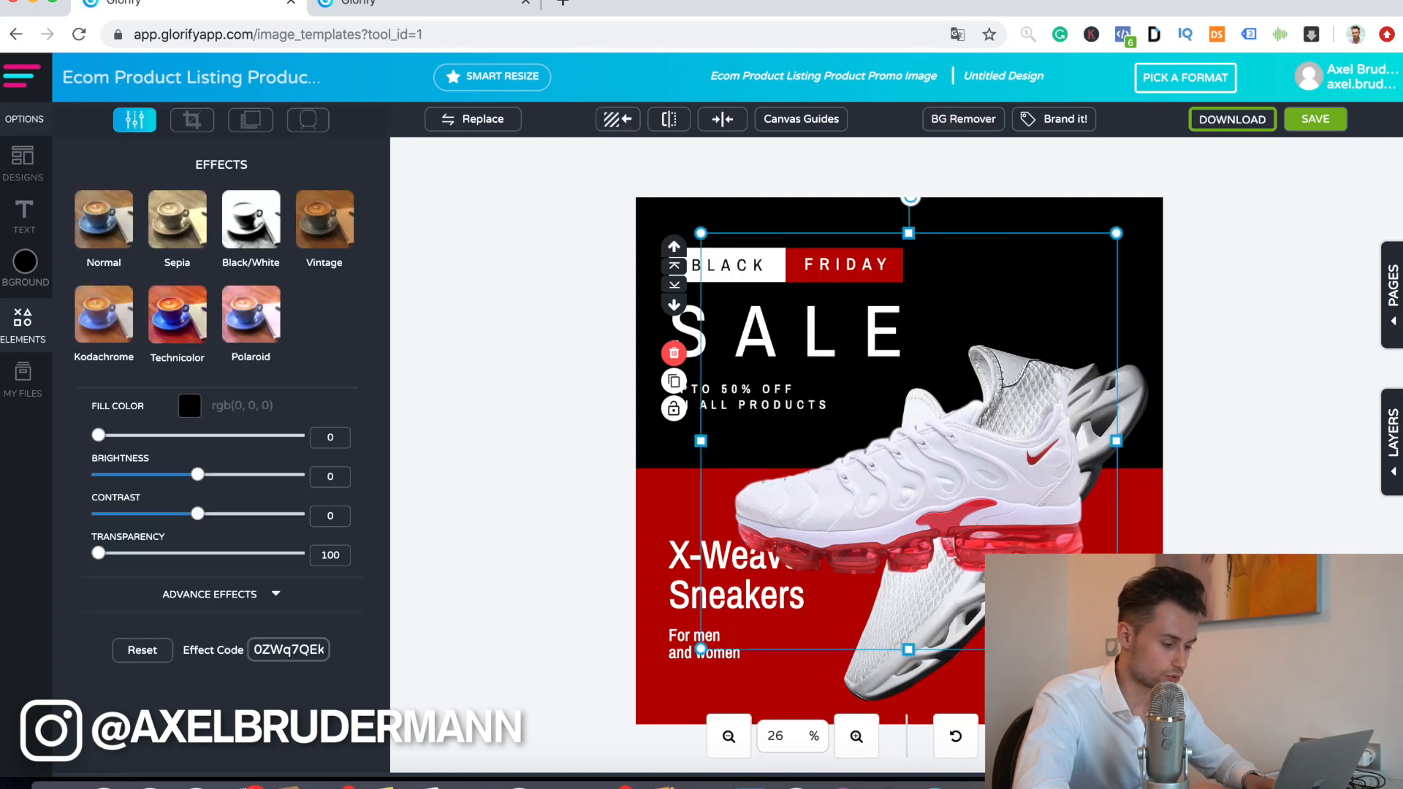
- Move the cutout Nike sneaker up out of the way and delete the template's original sneaker image
drag(910, 468, 892, 322)
click(972, 497)
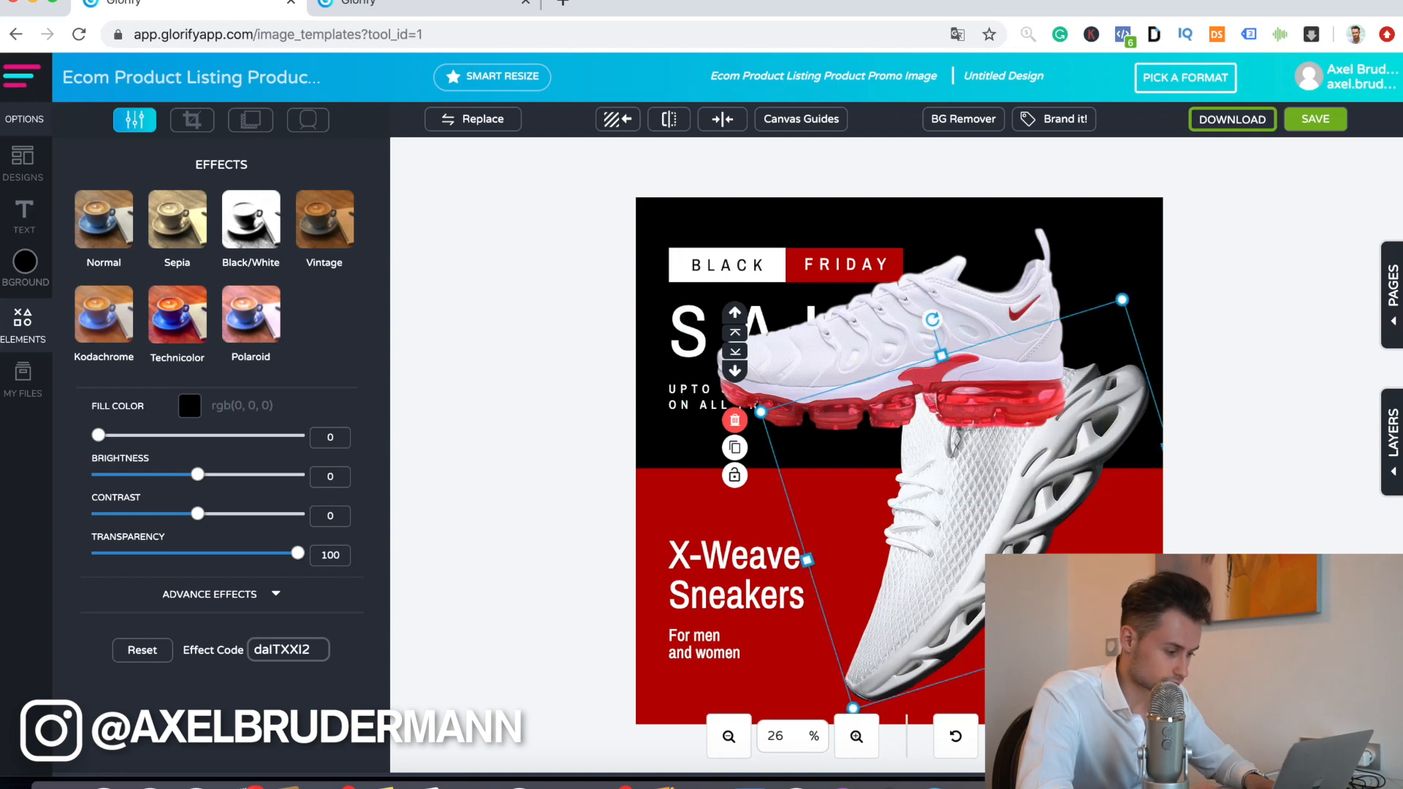
key(Delete)
- Place the Nike sneaker in the right half of the design and rotate it diagonally with the toe pointing down
drag(888, 347, 939, 526)
drag(942, 230, 762, 309)
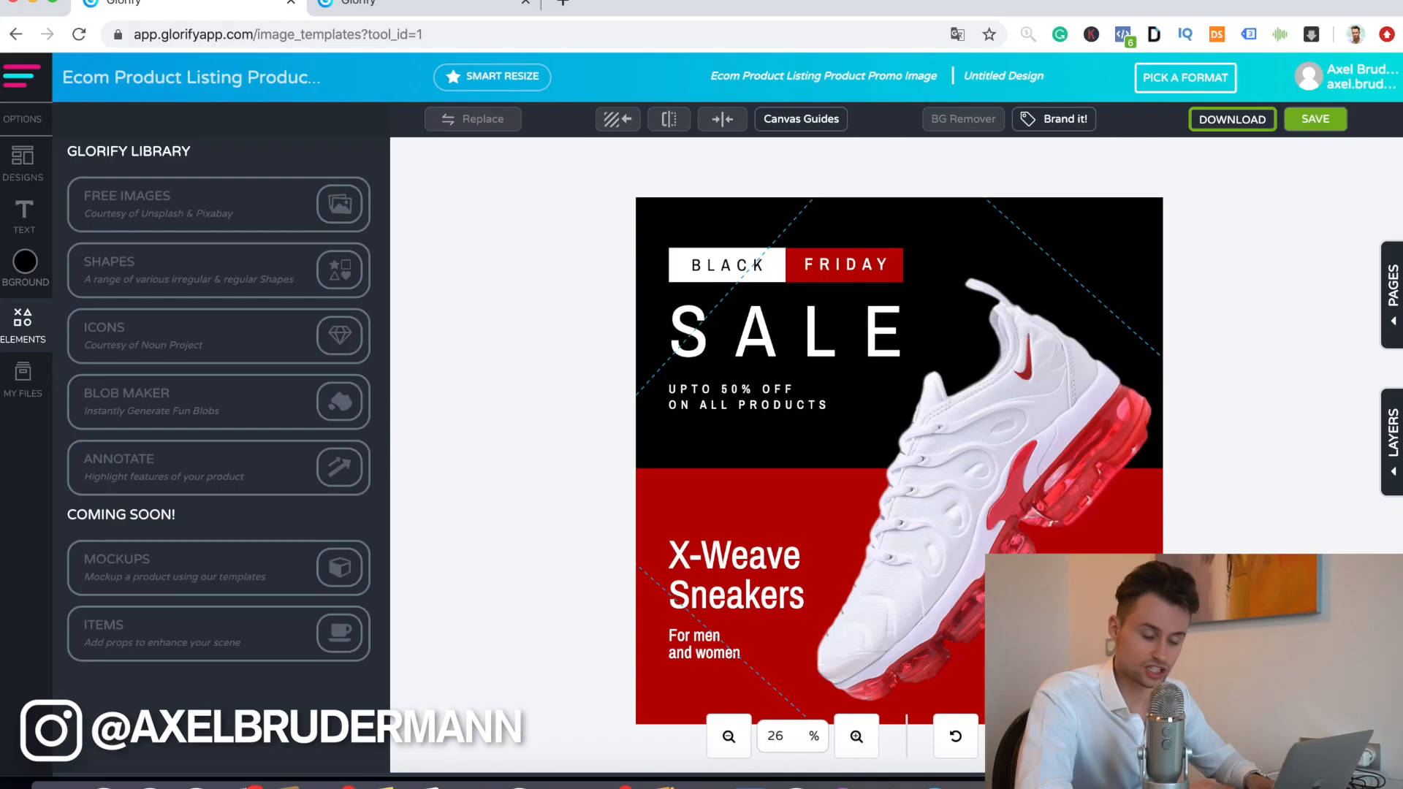
drag(695, 273, 697, 262)
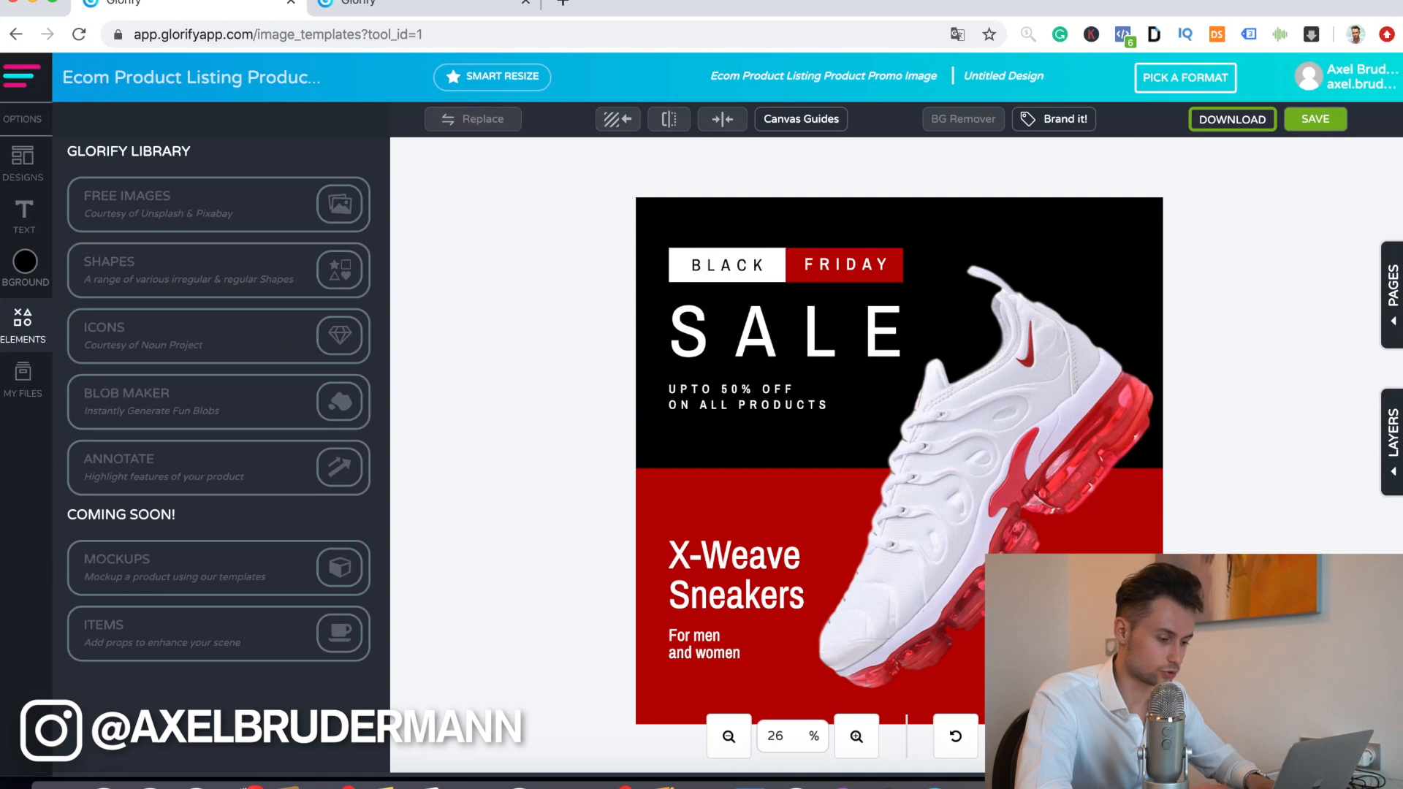
- Add a drop shadow to the Nike sneaker and set the shadow's opacity to 20
click(966, 468)
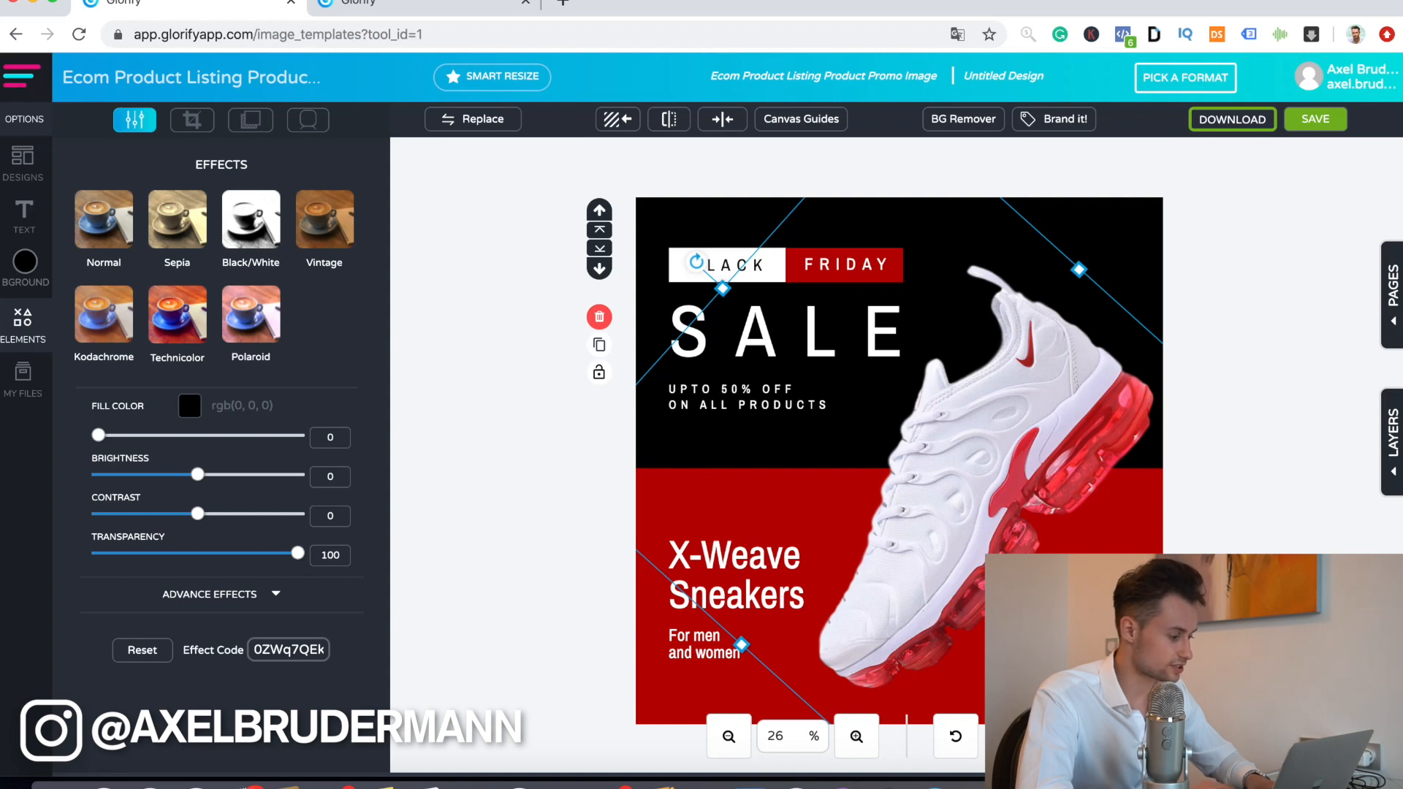
click(251, 119)
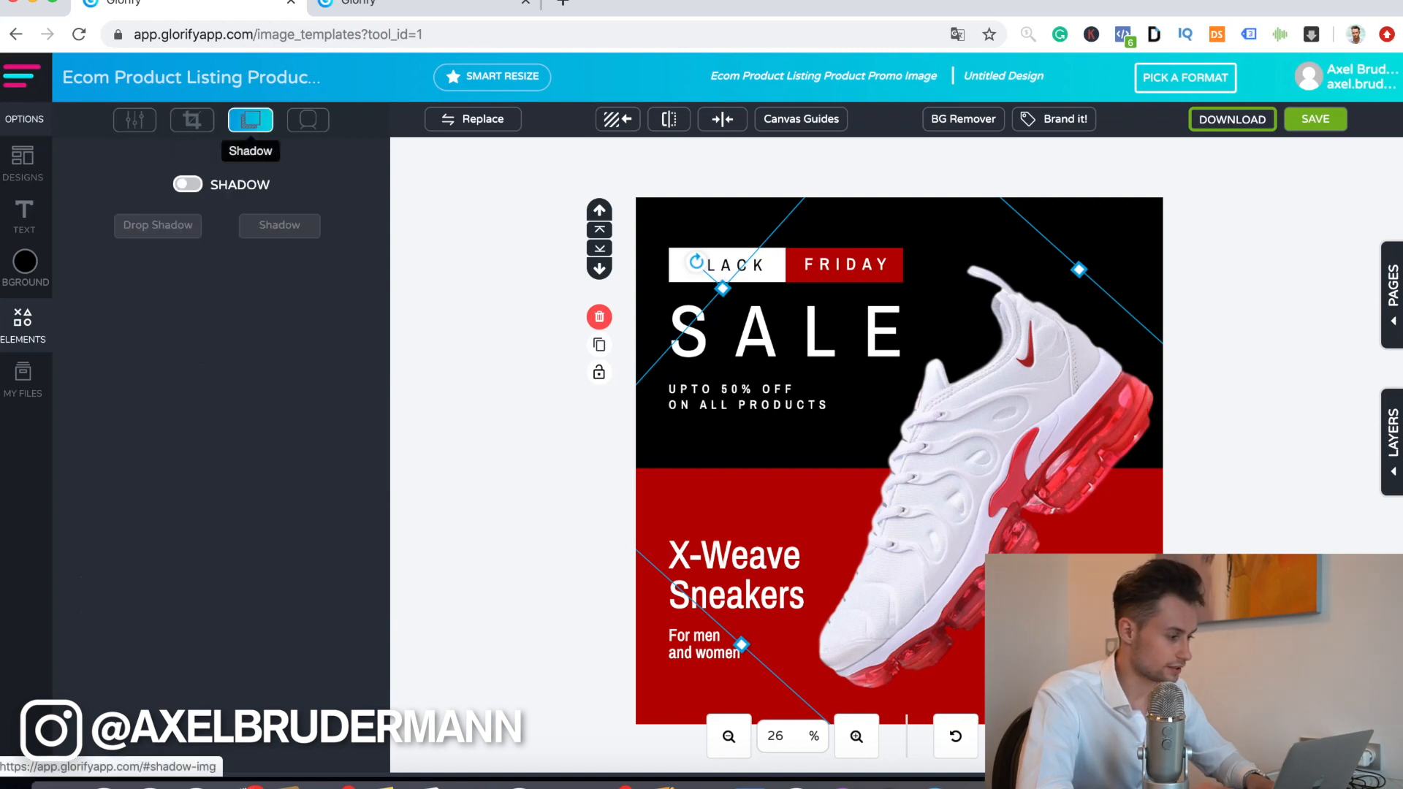
click(187, 184)
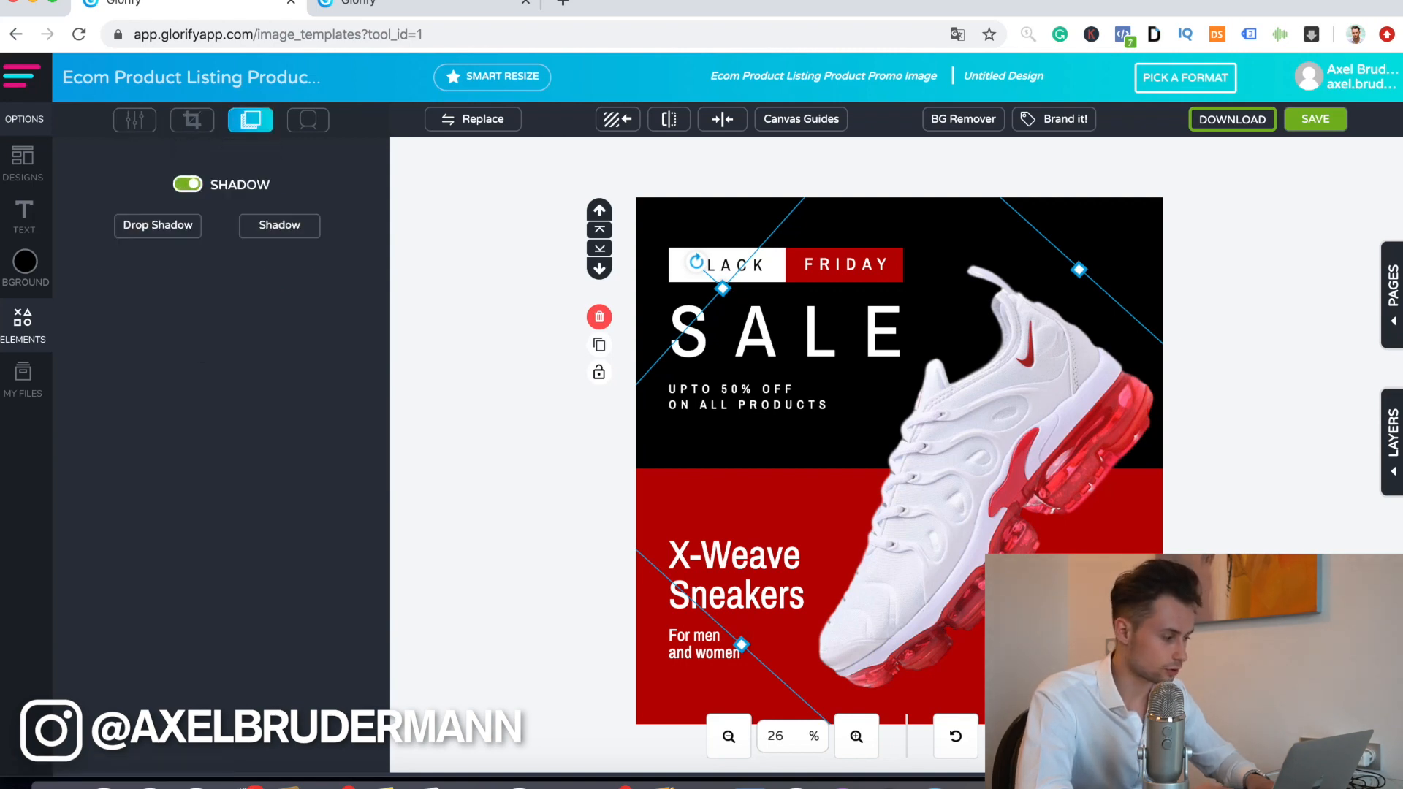
click(158, 225)
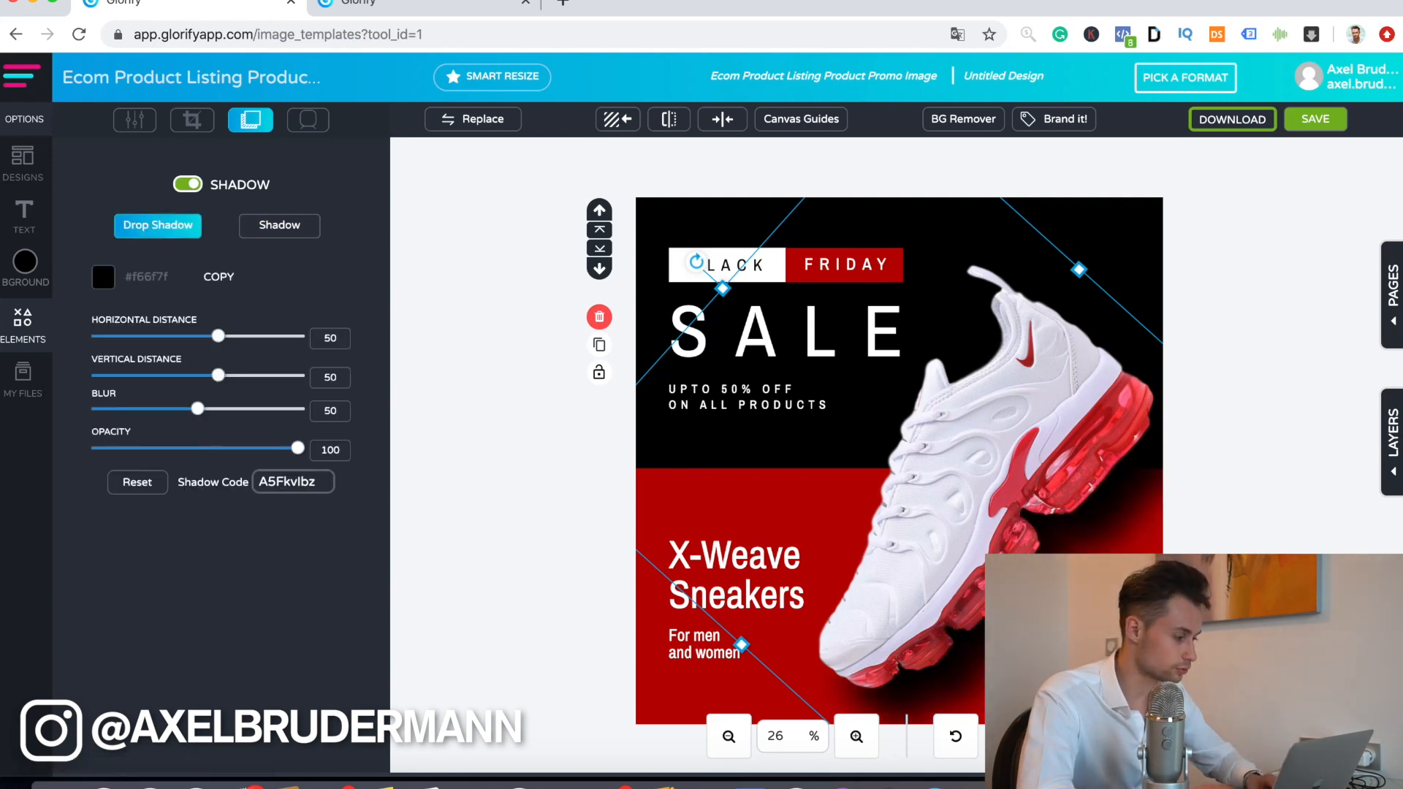
drag(297, 448, 152, 448)
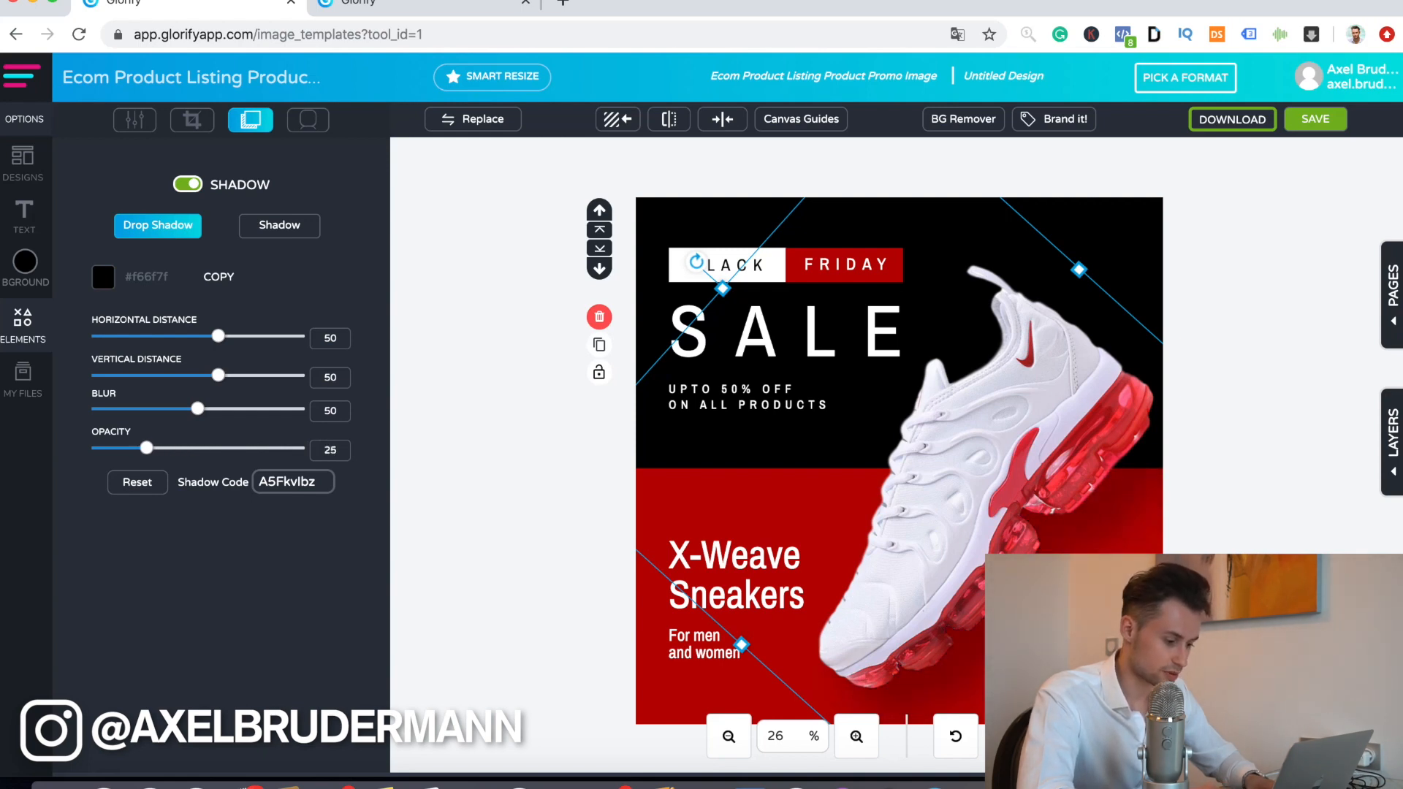
click(188, 184)
click(188, 184)
click(157, 225)
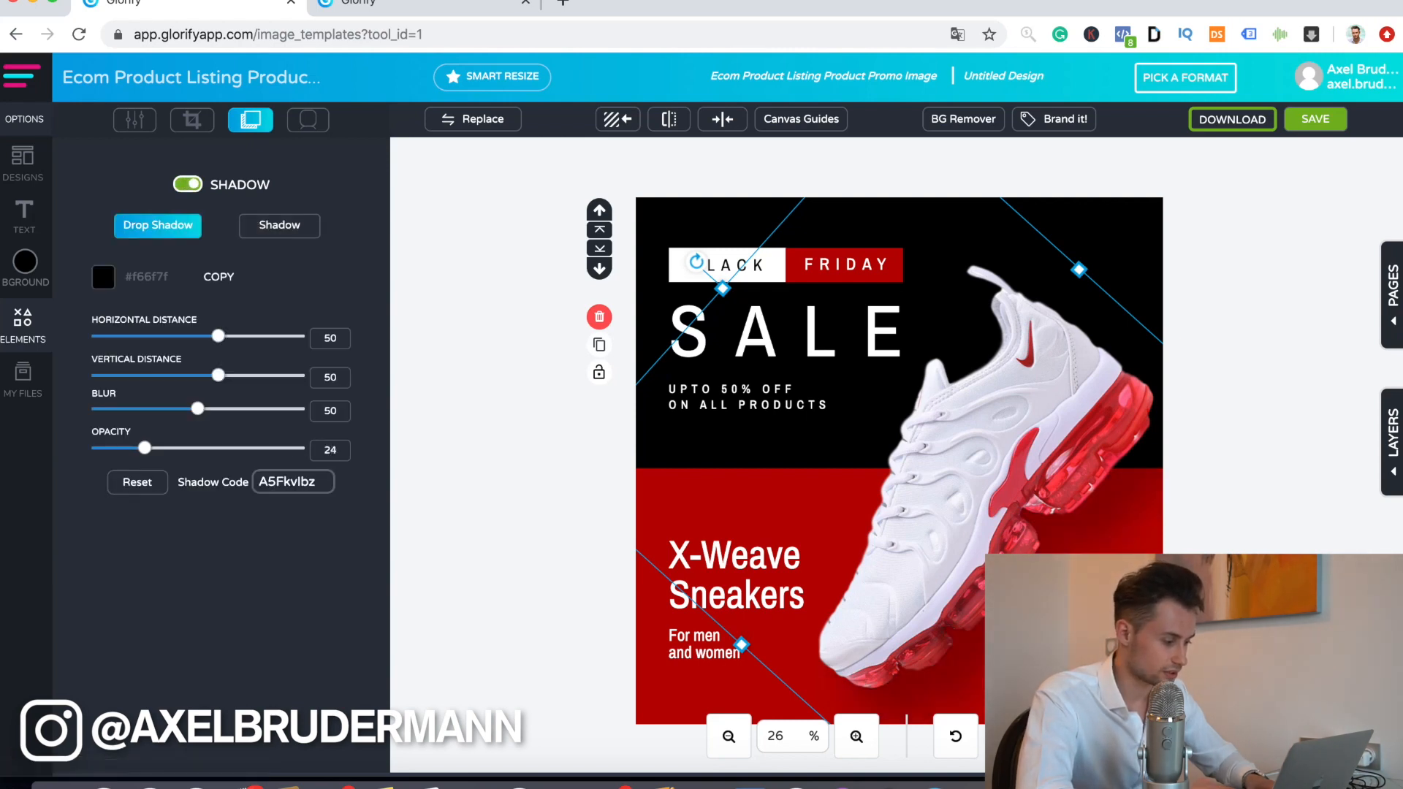
drag(146, 447, 138, 448)
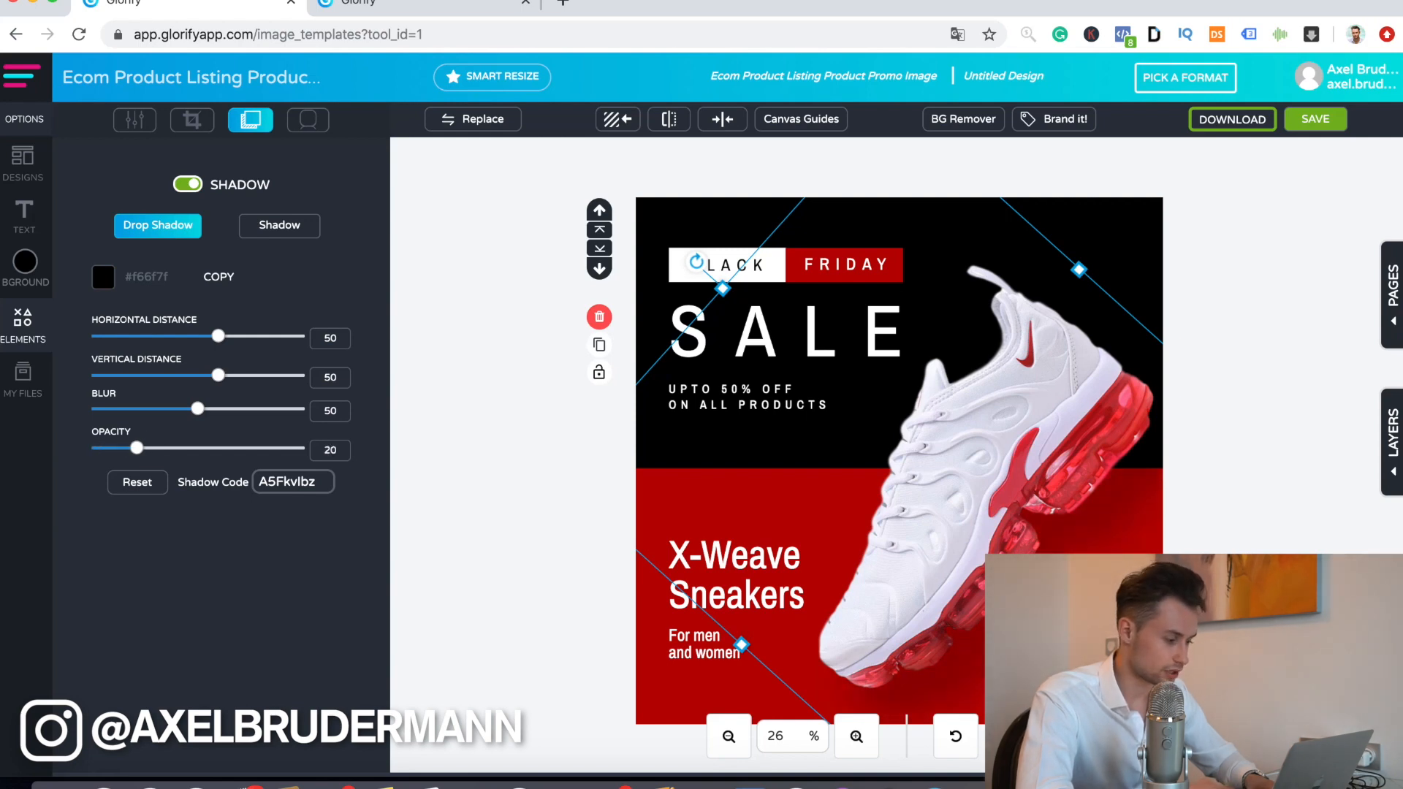
click(504, 467)
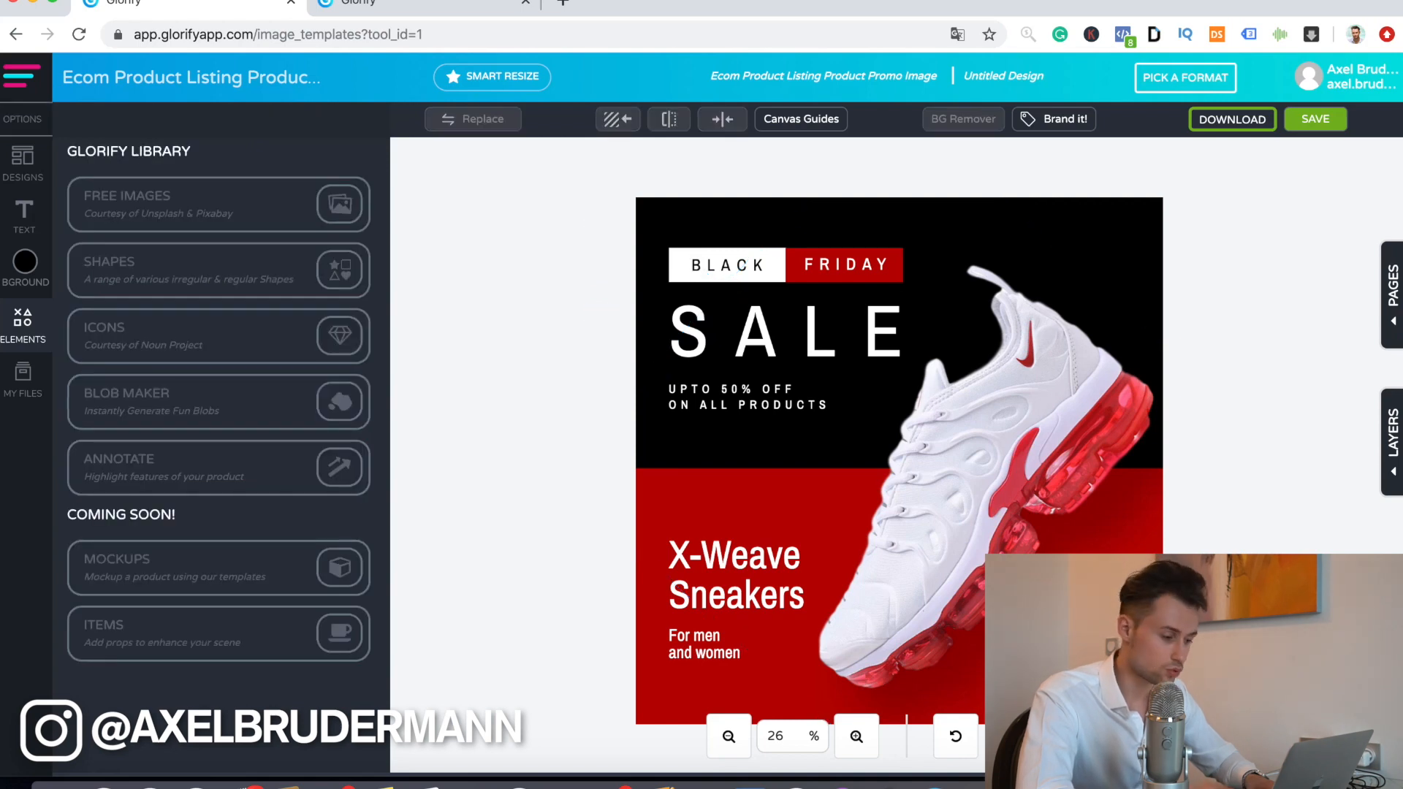
- Shrink the Nike sneaker slightly and adjust its position beside the text
click(950, 453)
drag(950, 453, 1032, 462)
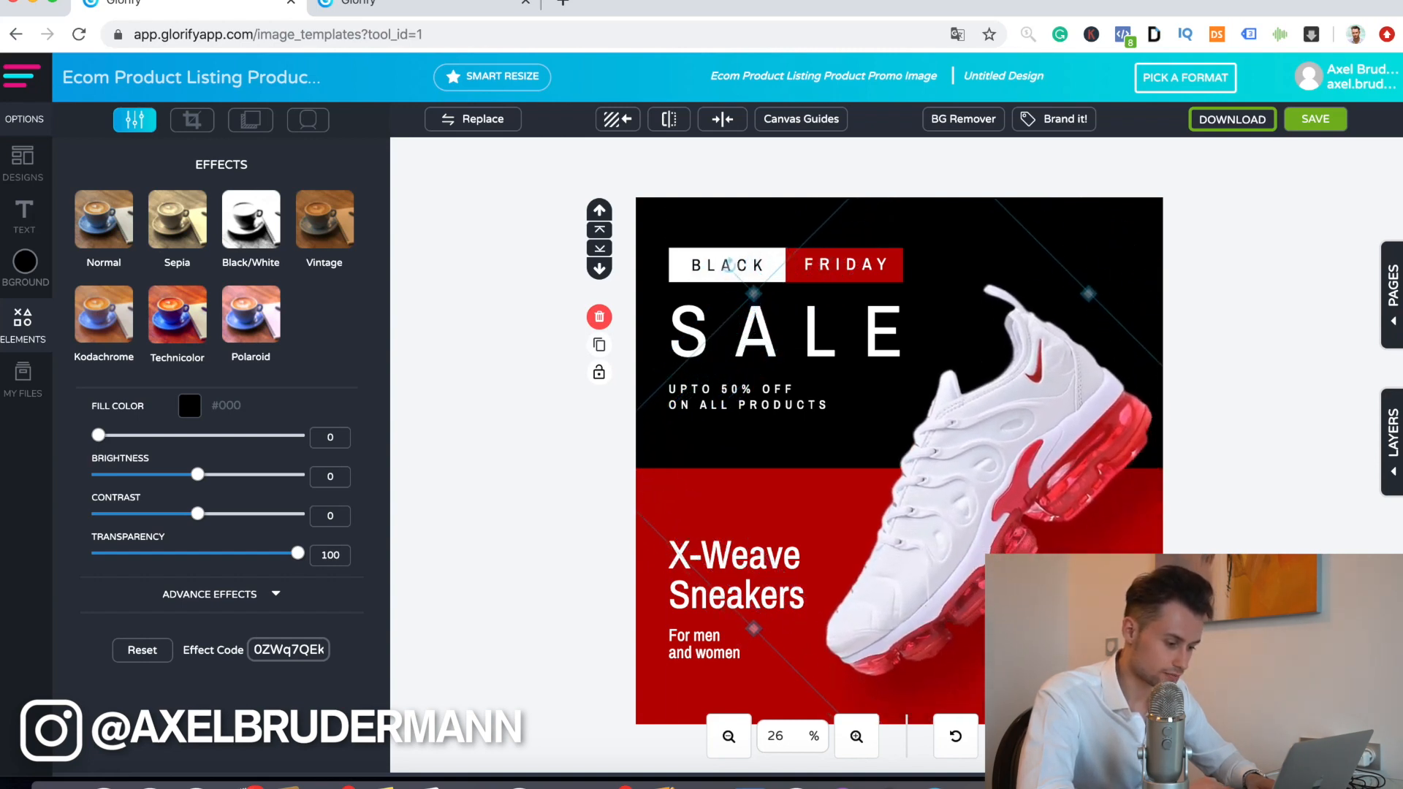
key(Escape)
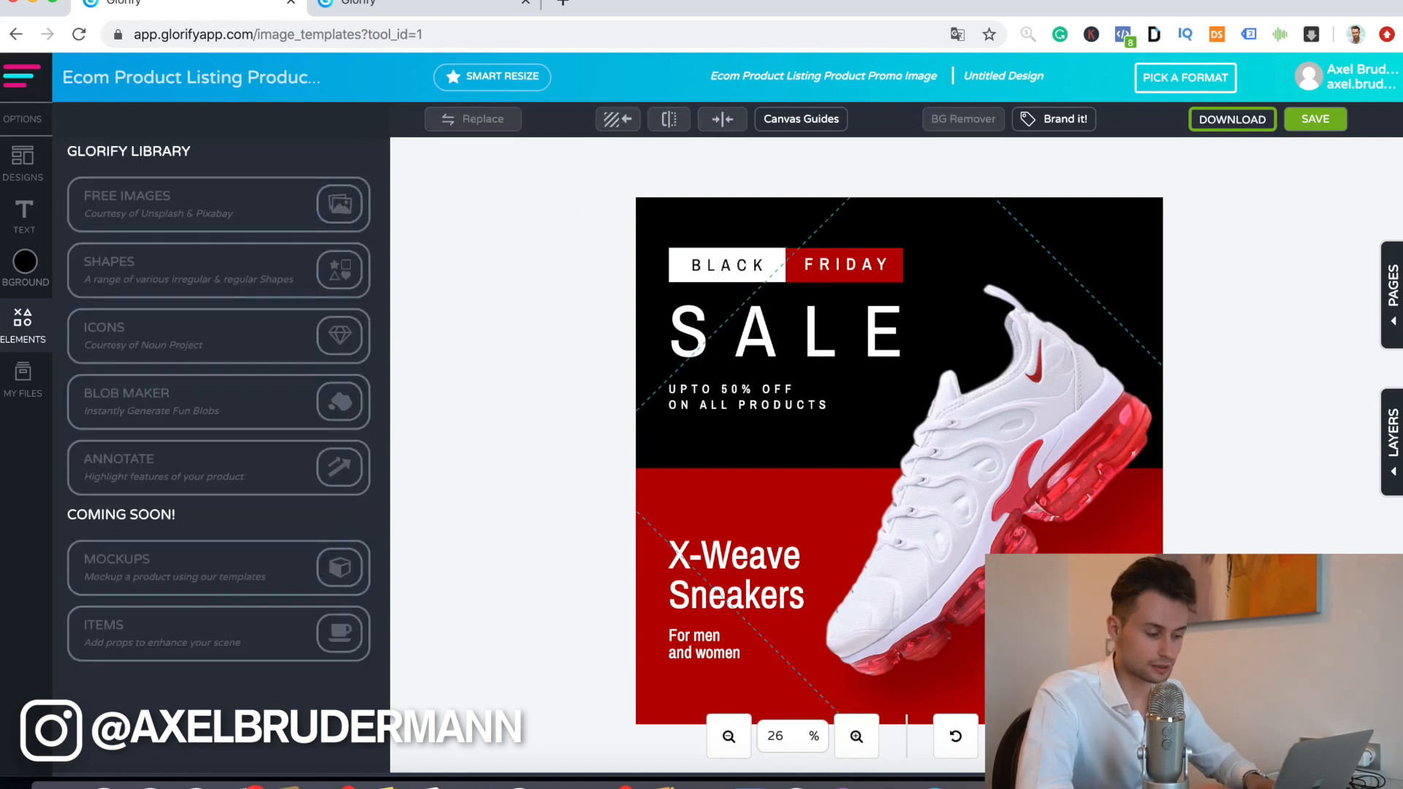
- Replace the SALE headline with OFFRE and tighten its letter spacing to about the width of the Black Friday banner
click(786, 332)
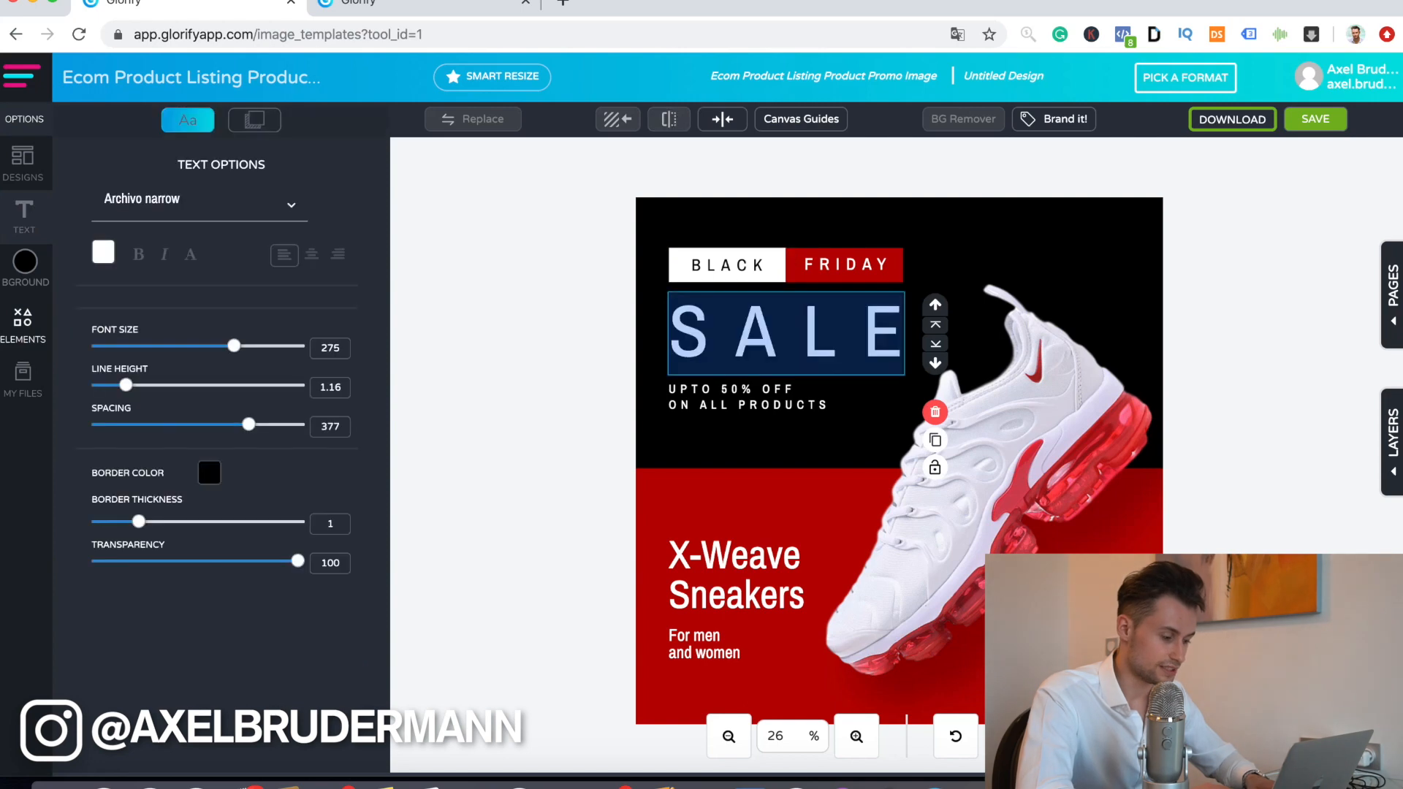
text(SOLED)
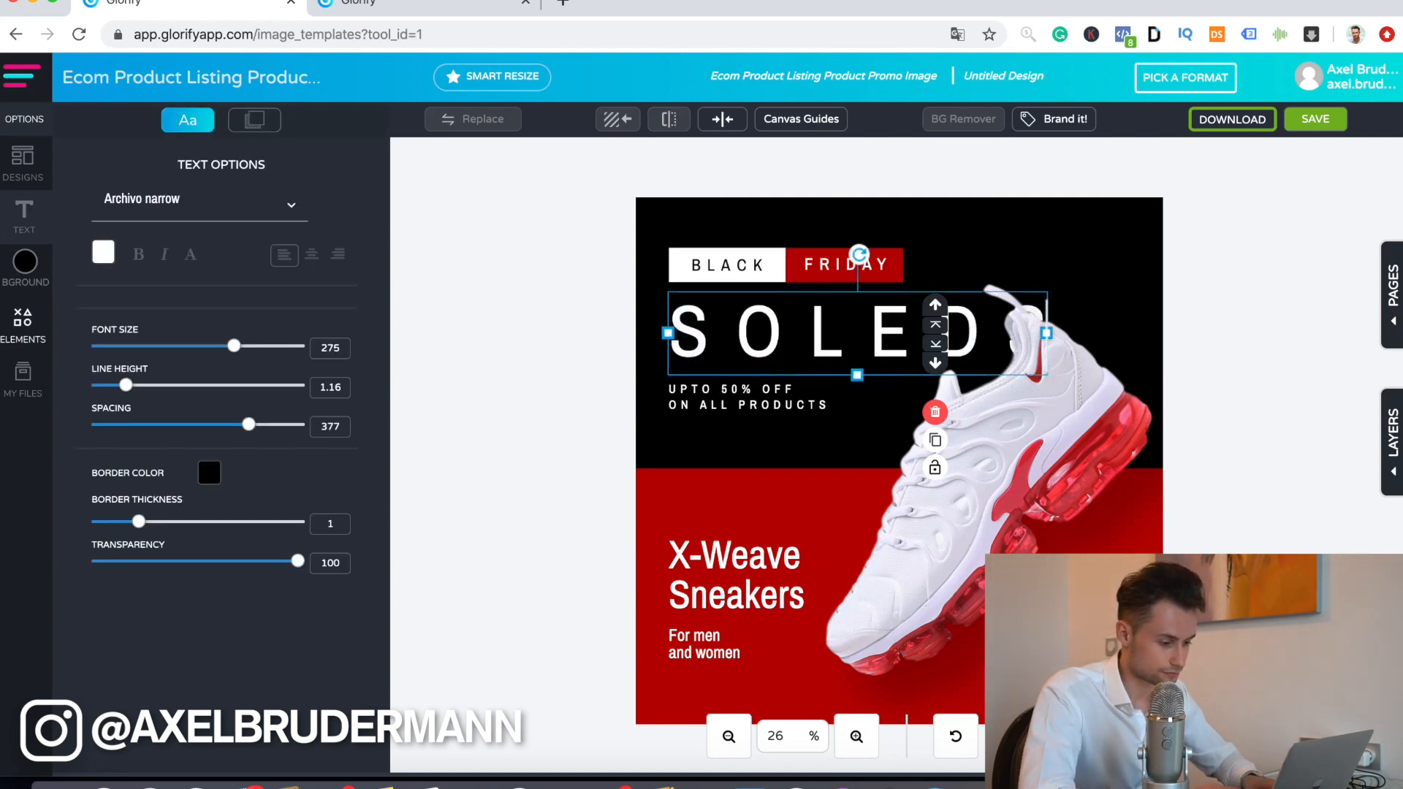
key(ctrl+a)
text(OFFRE)
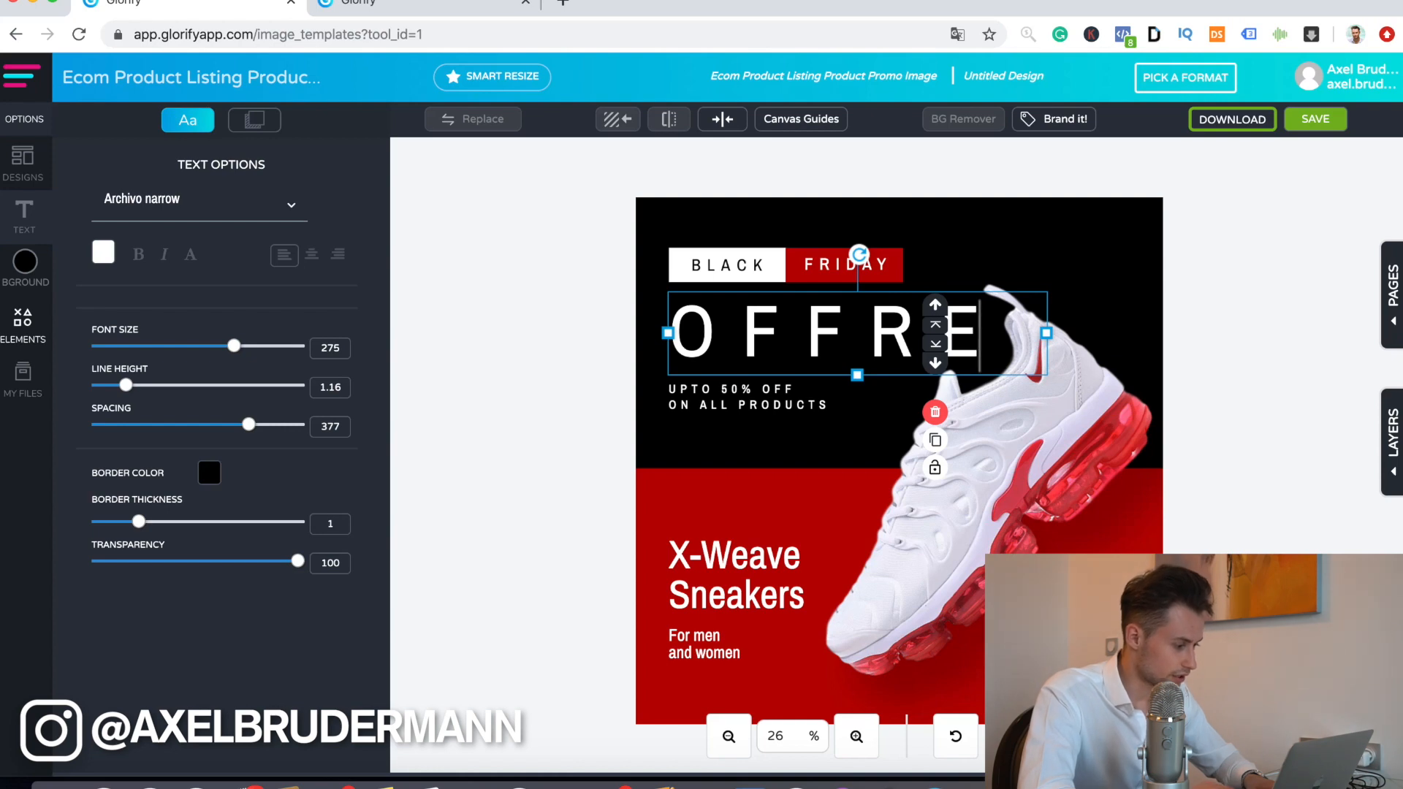
drag(248, 425, 139, 424)
- Replace the text under the headline with "RÉDUCTION DE 50% SUR NOS CHAUSSURES" and set its letter spacing to 232
click(749, 397)
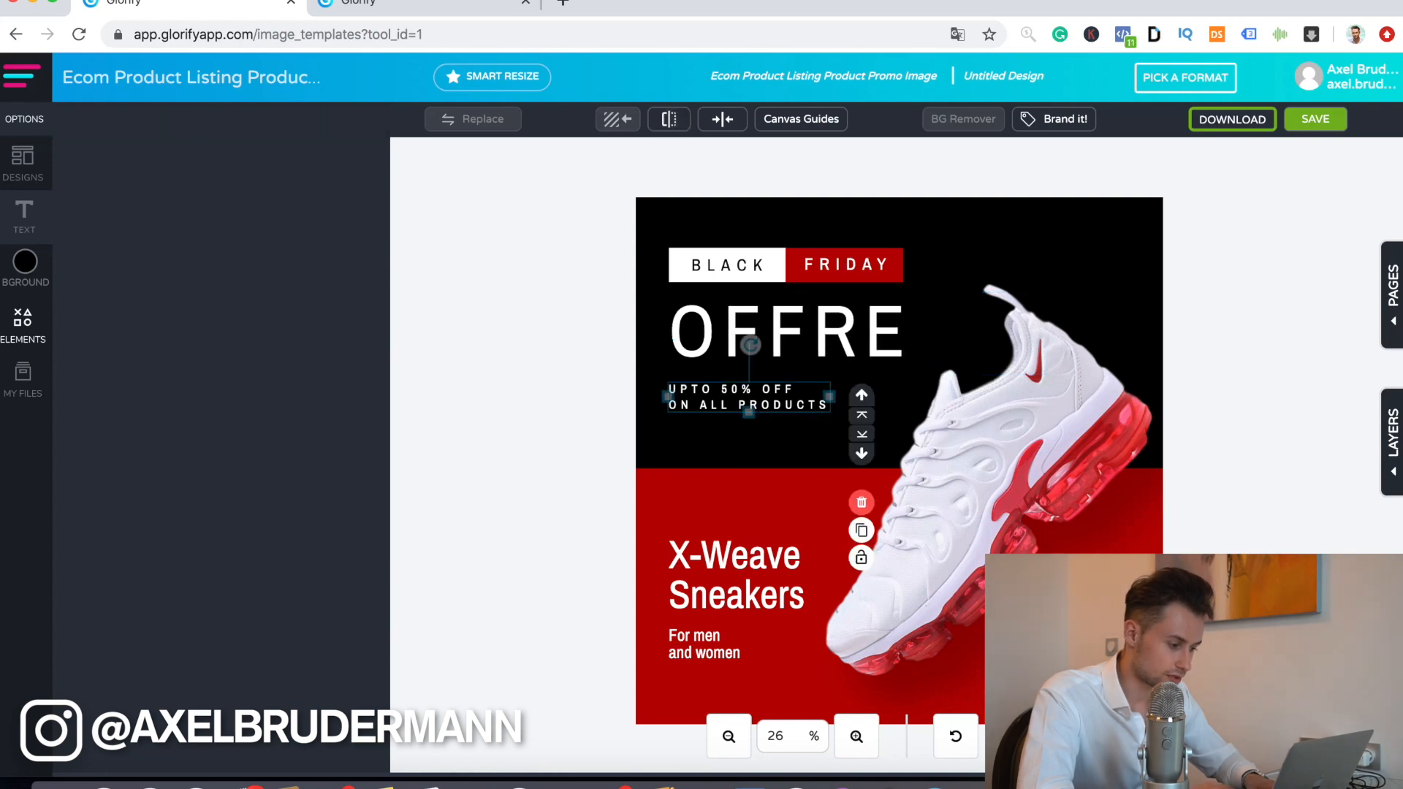
click(749, 397)
key(ctrl+a)
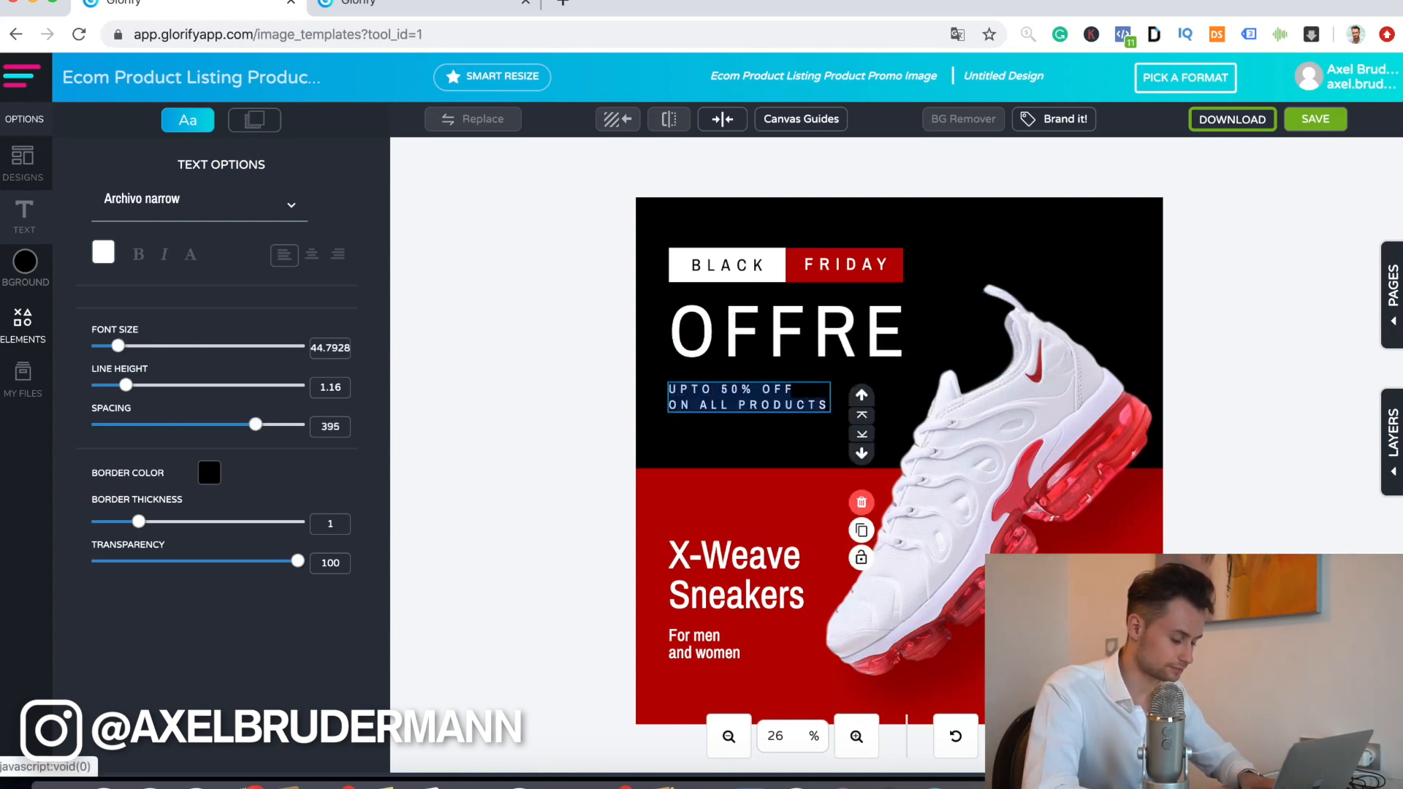
text(RÉS)
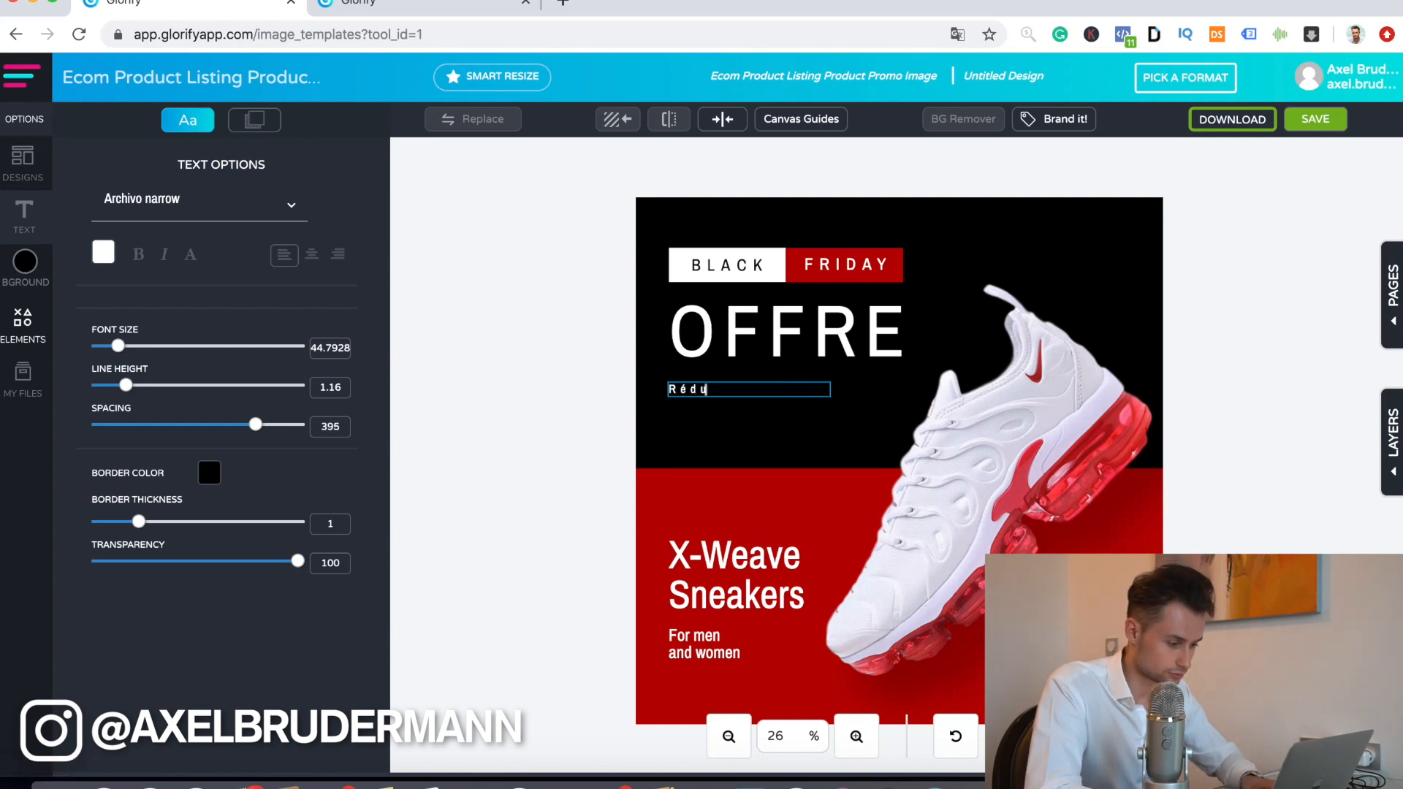
text(DUCTION DE 50%)
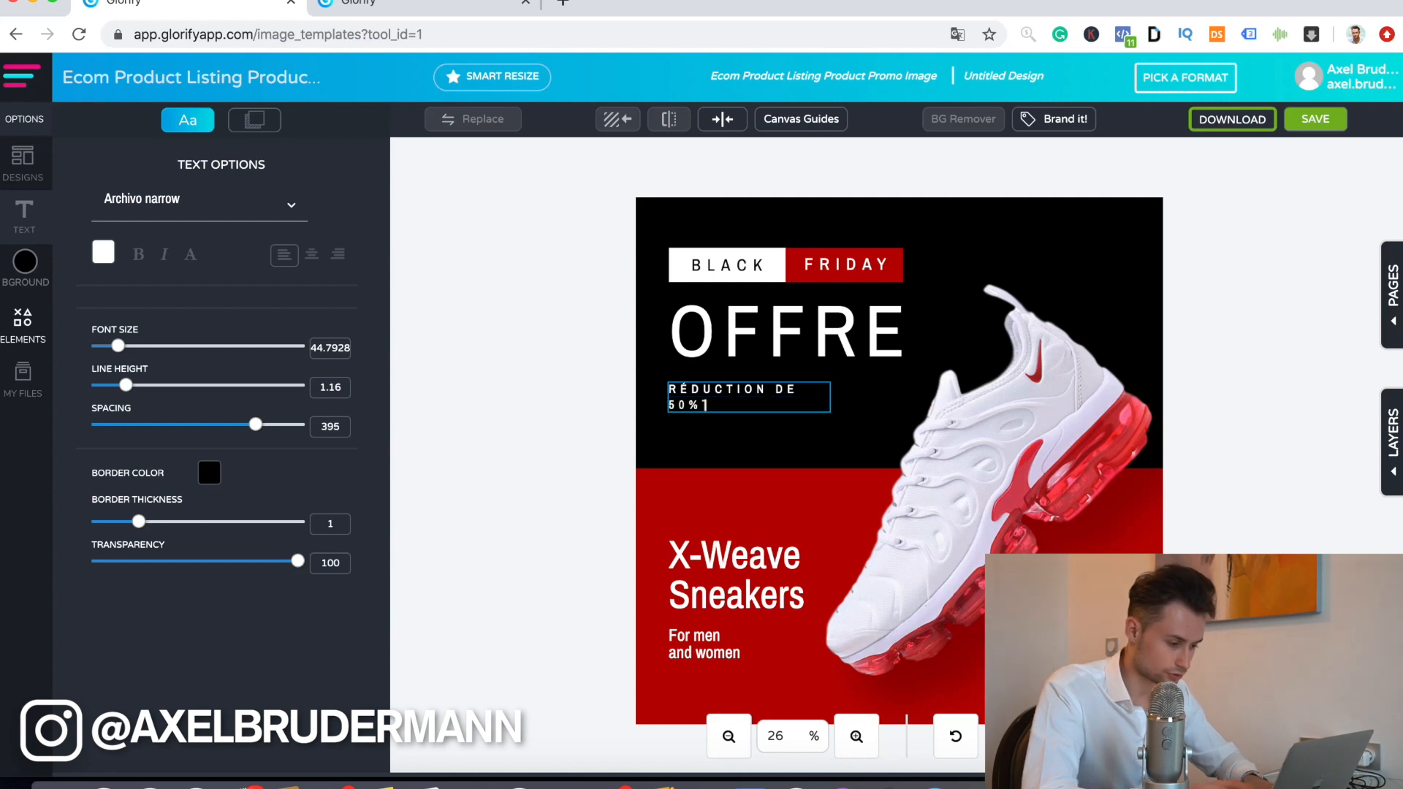
text( SU)
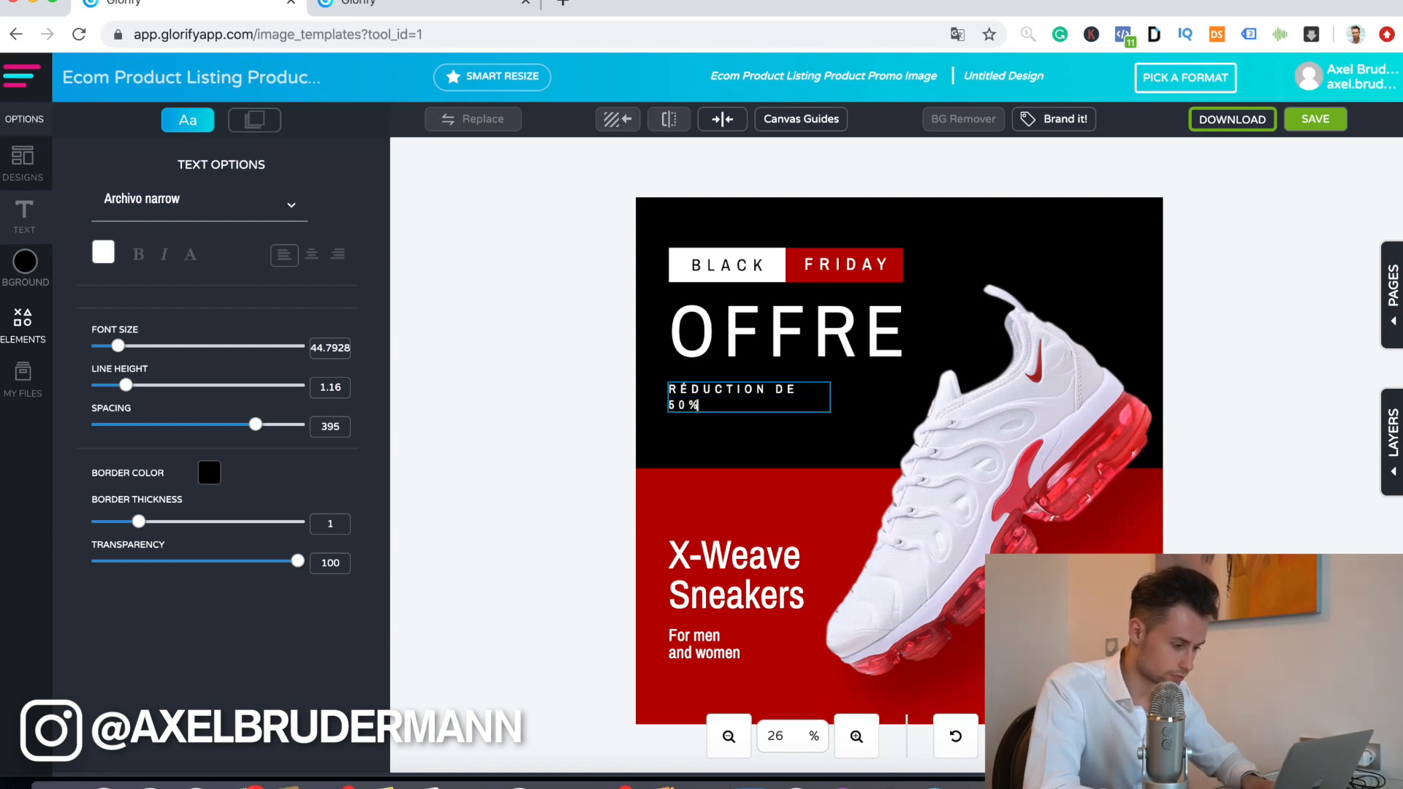
text(R NOS CHA)
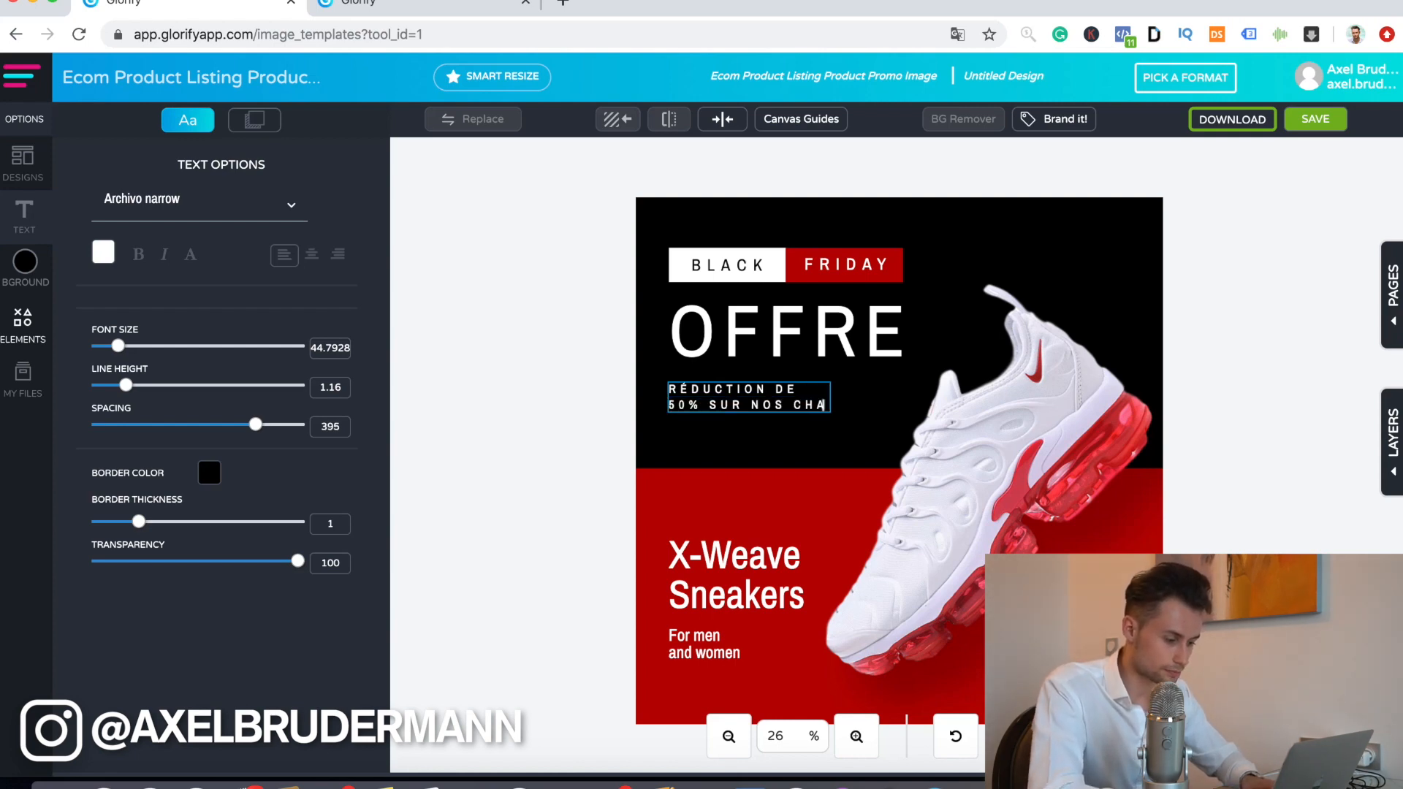
text(UDURES)
key(super+a)
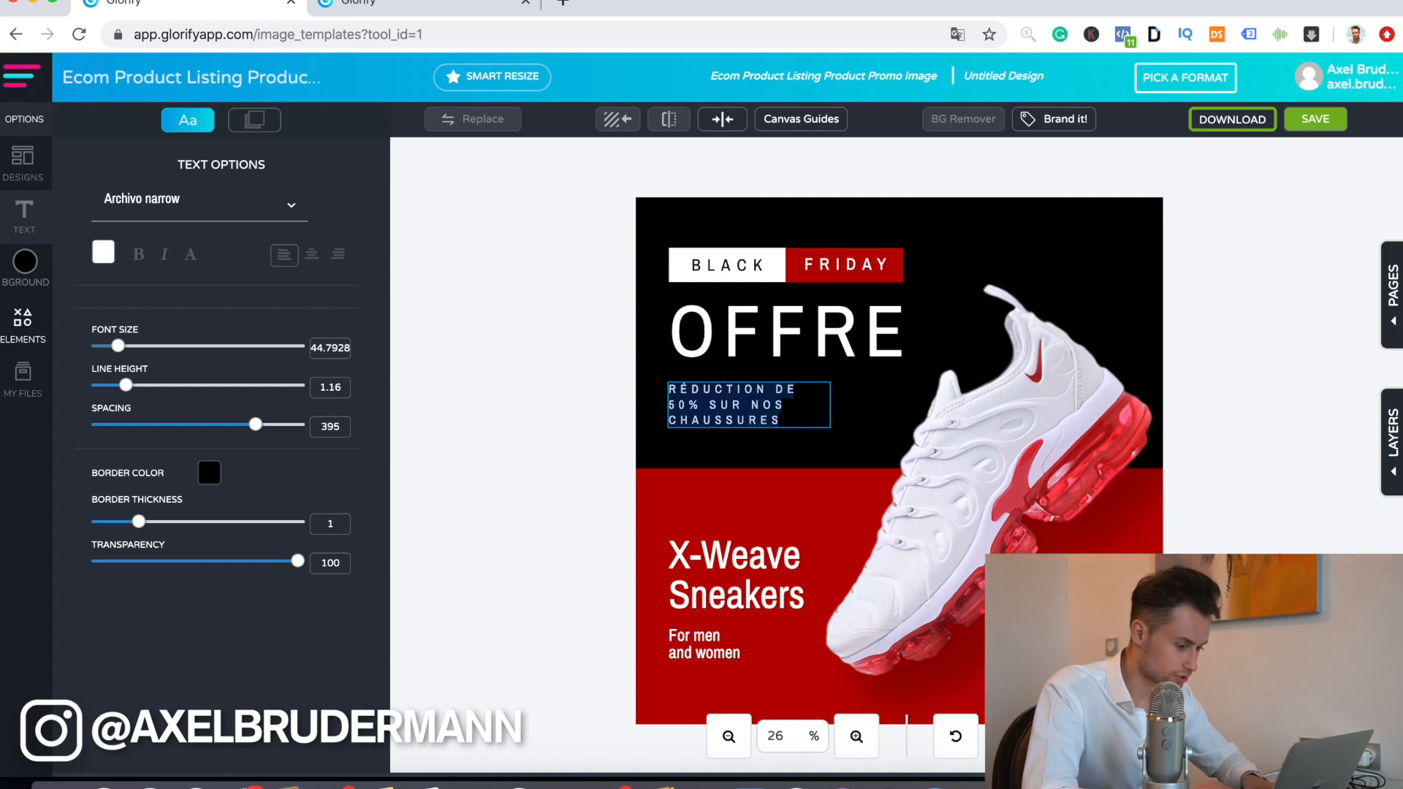
drag(255, 424, 194, 424)
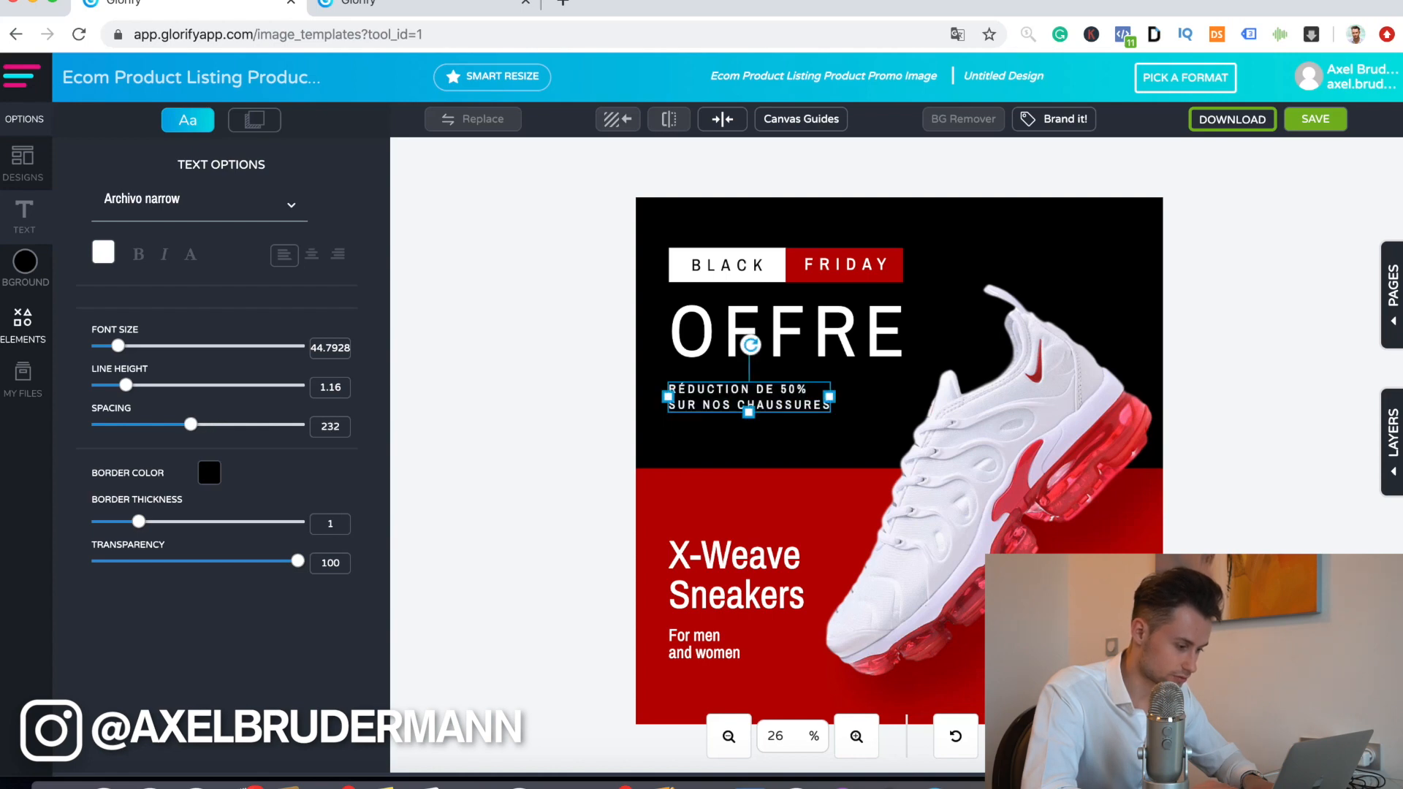
click(745, 344)
- Replace the "X-Weave Sneakers" product title with "NOM DU PRODUIT"
click(709, 595)
click(709, 596)
double_click(709, 596)
click(701, 558)
key(super+a)
text(nom)
key(BackSpace)
key(BackSpace)
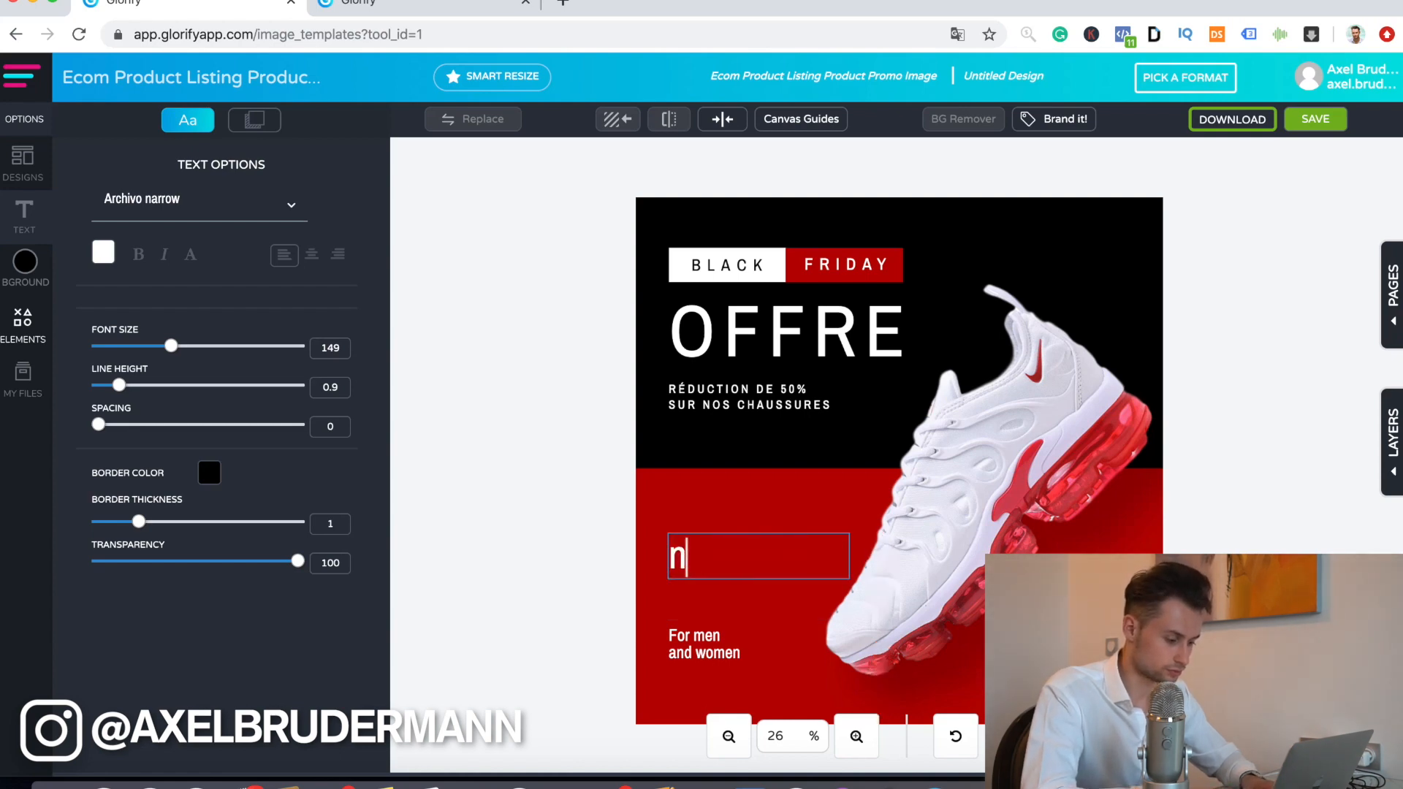
key(BackSpace)
text(NOM )
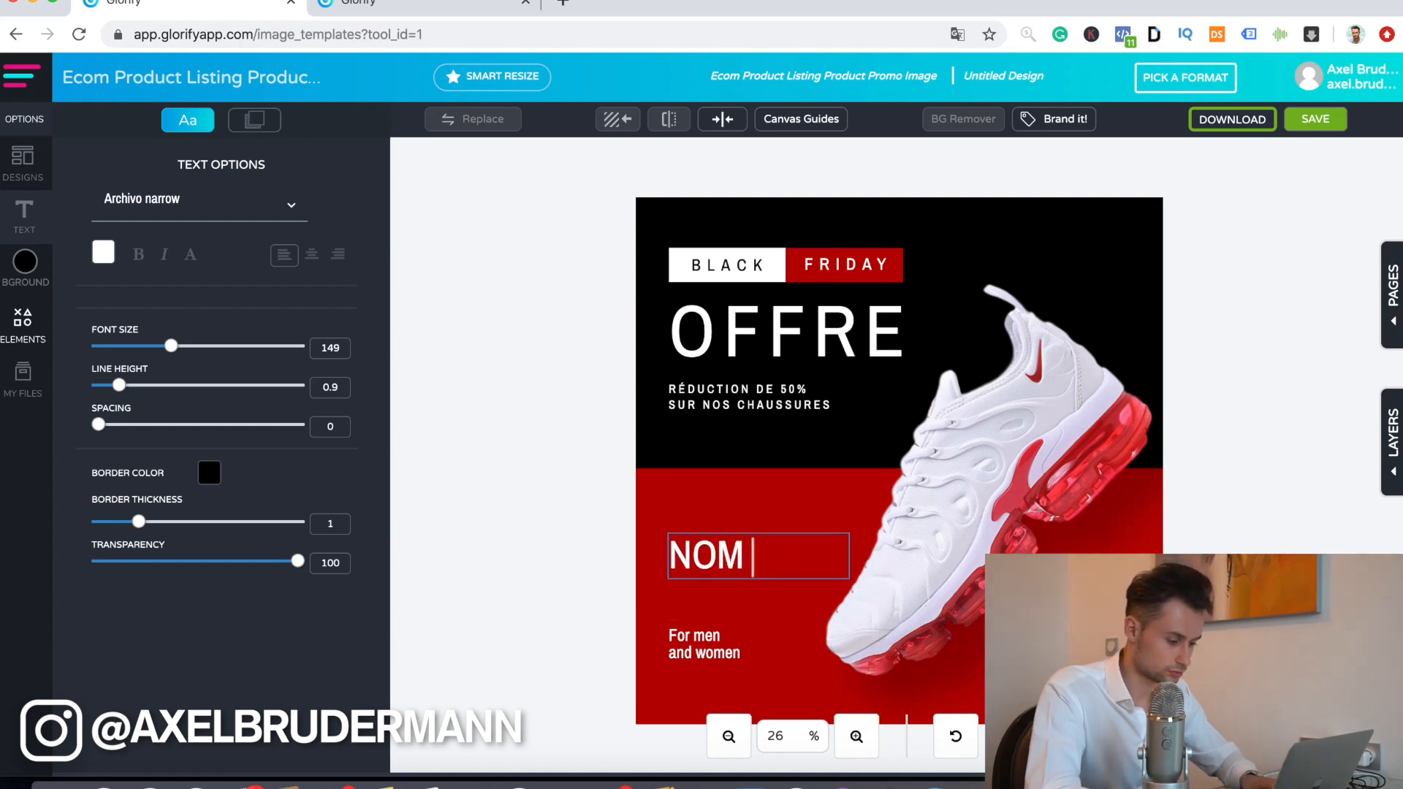
text(DU PRODUIT)
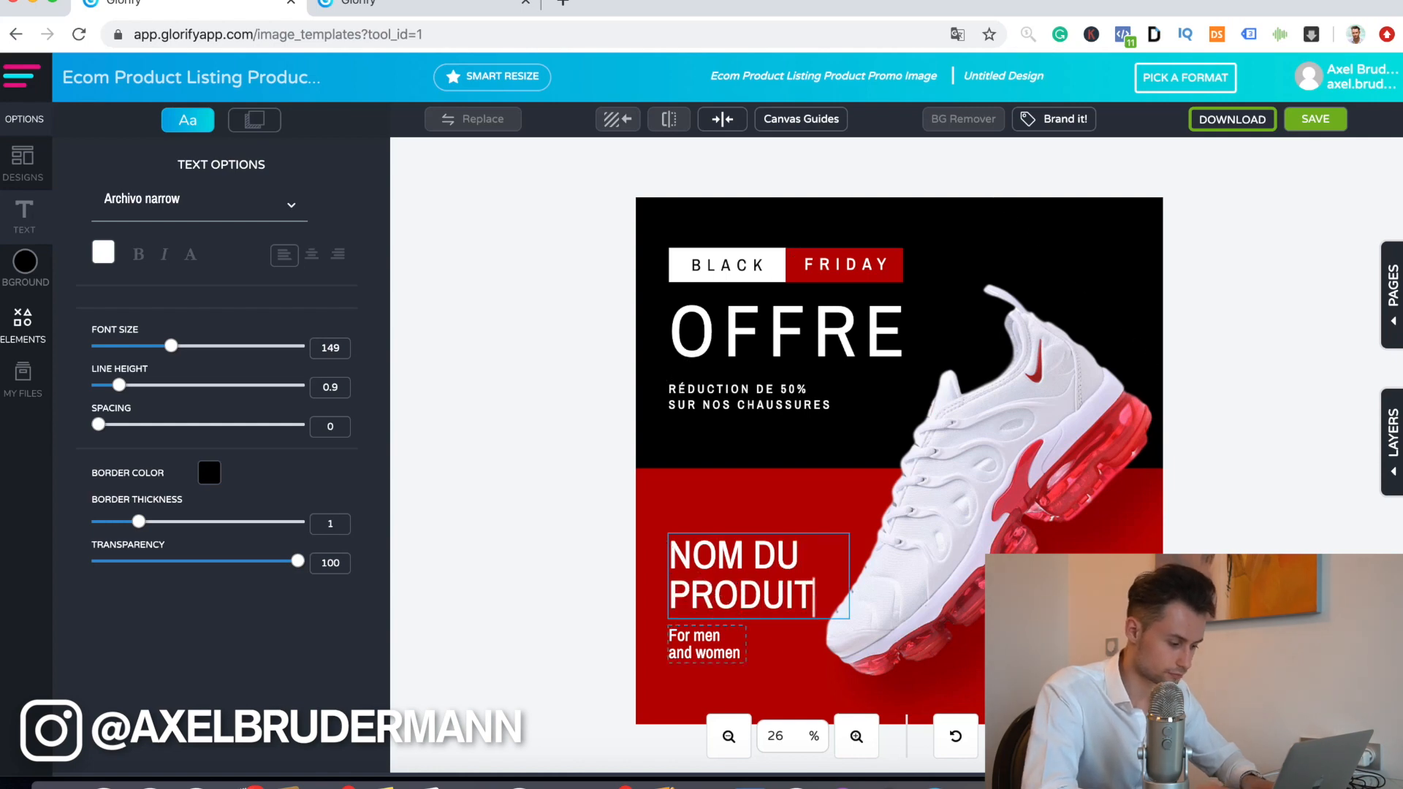
- Replace the "For men and women" line with "Bénéfices du produit" and deselect the text
click(781, 659)
double_click(706, 644)
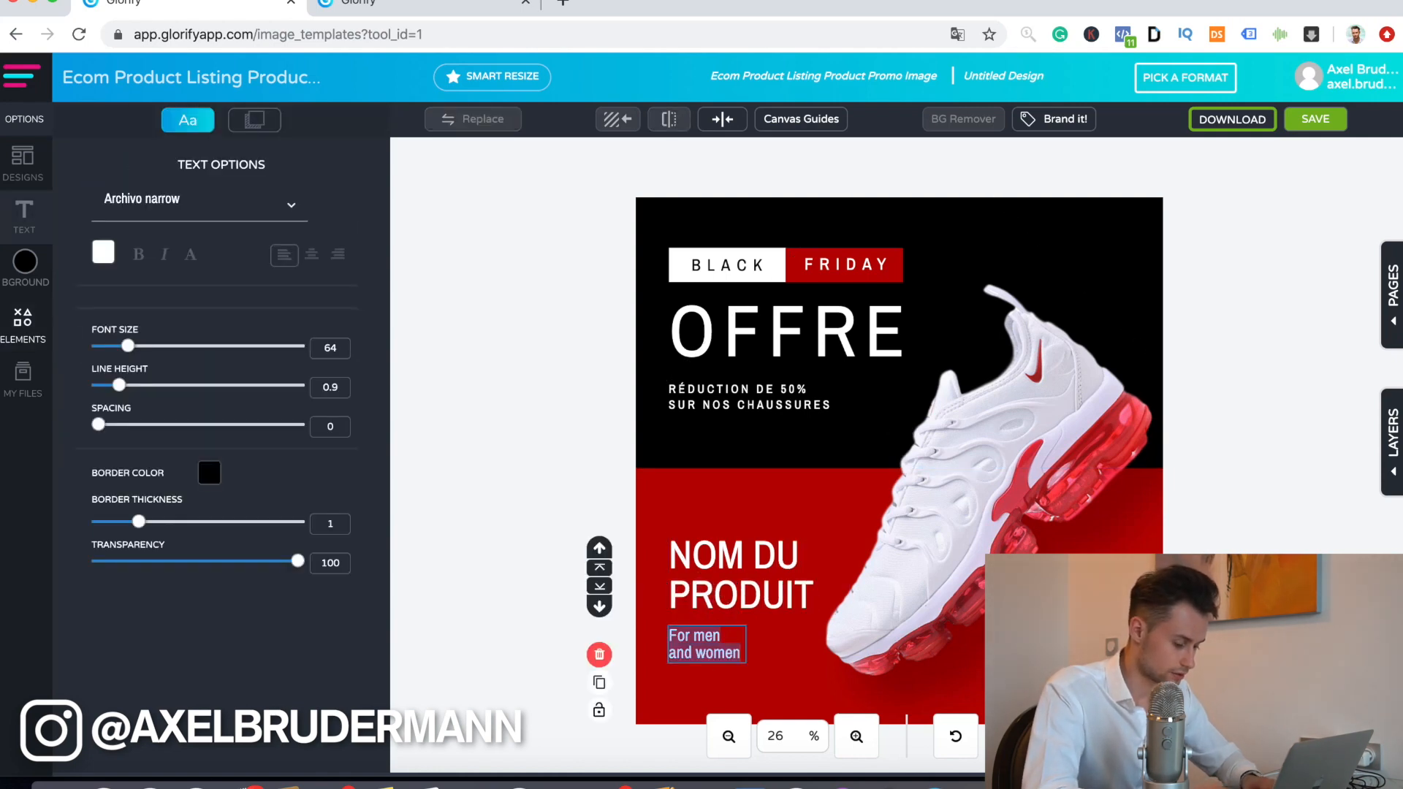
text(BÉN)
key(BackSpace)
key(BackSpace)
text(é)
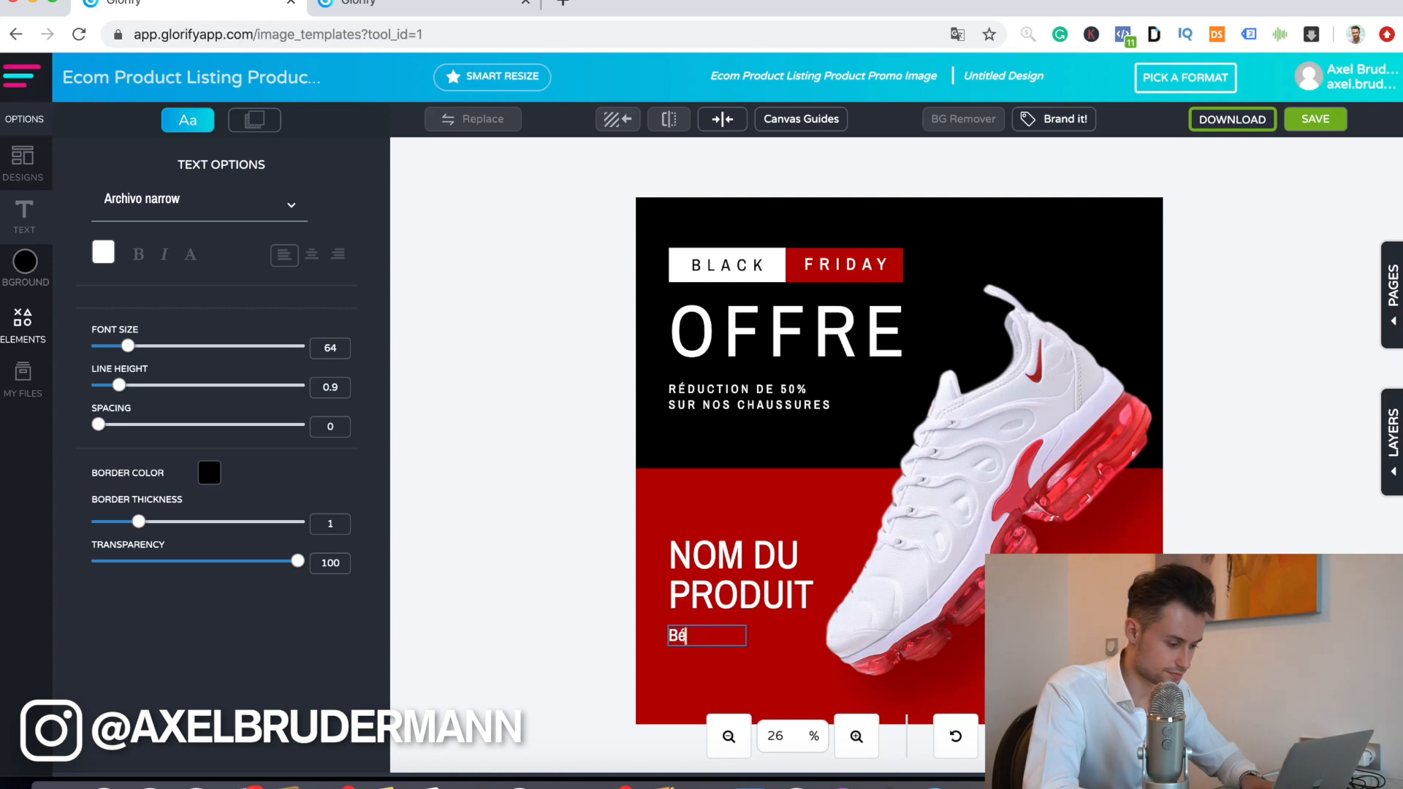
text(néfices du )
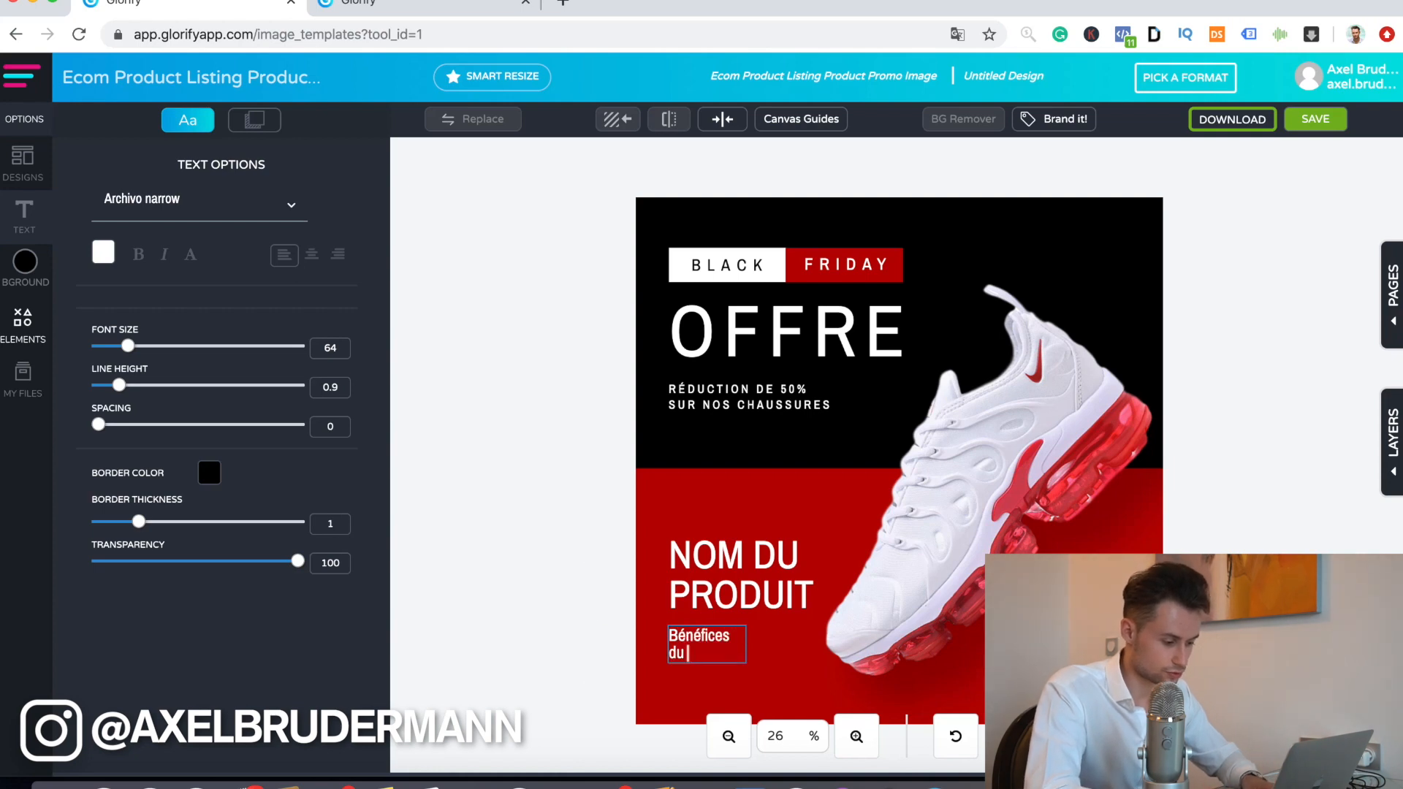
text(produit)
key(BackSpace)
text(t)
click(1089, 621)
click(1228, 613)
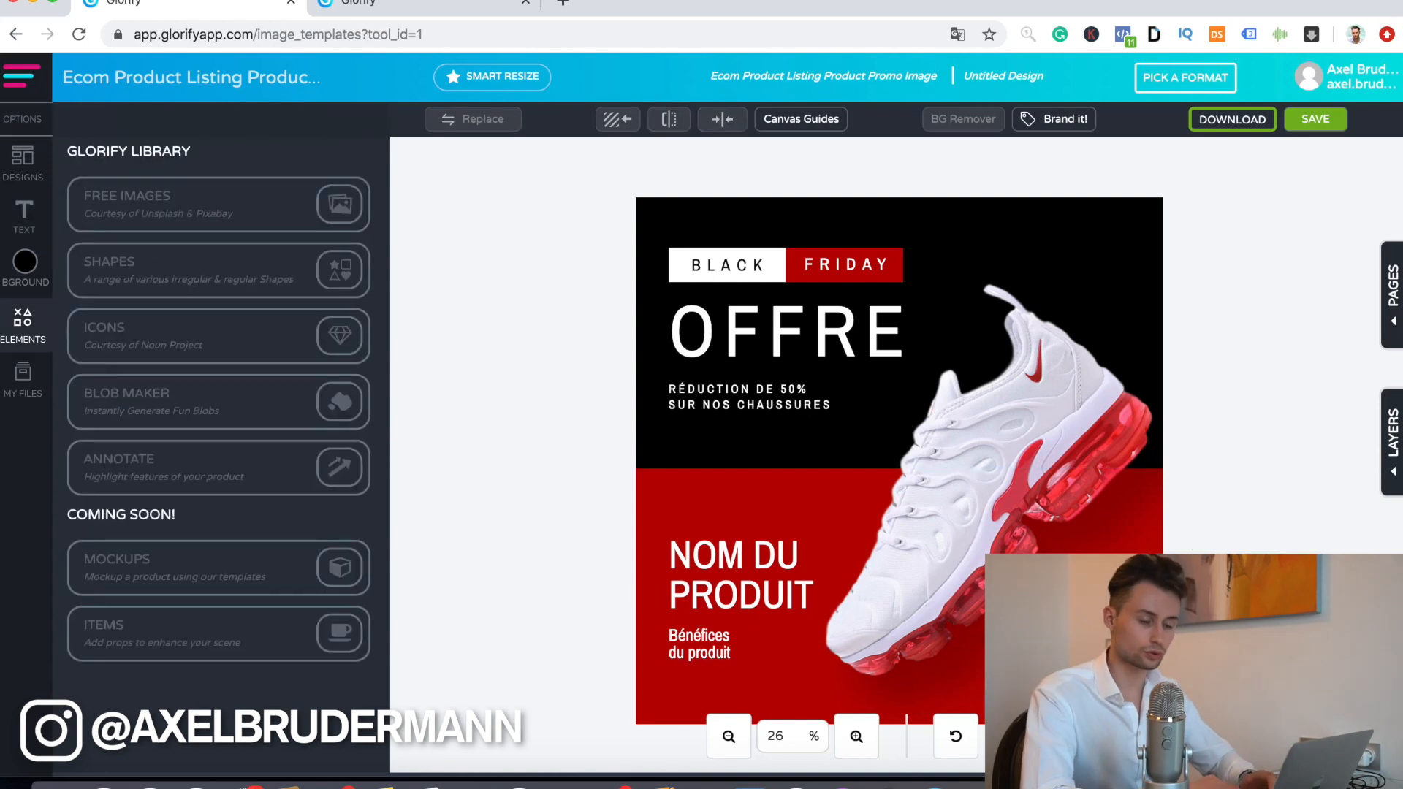